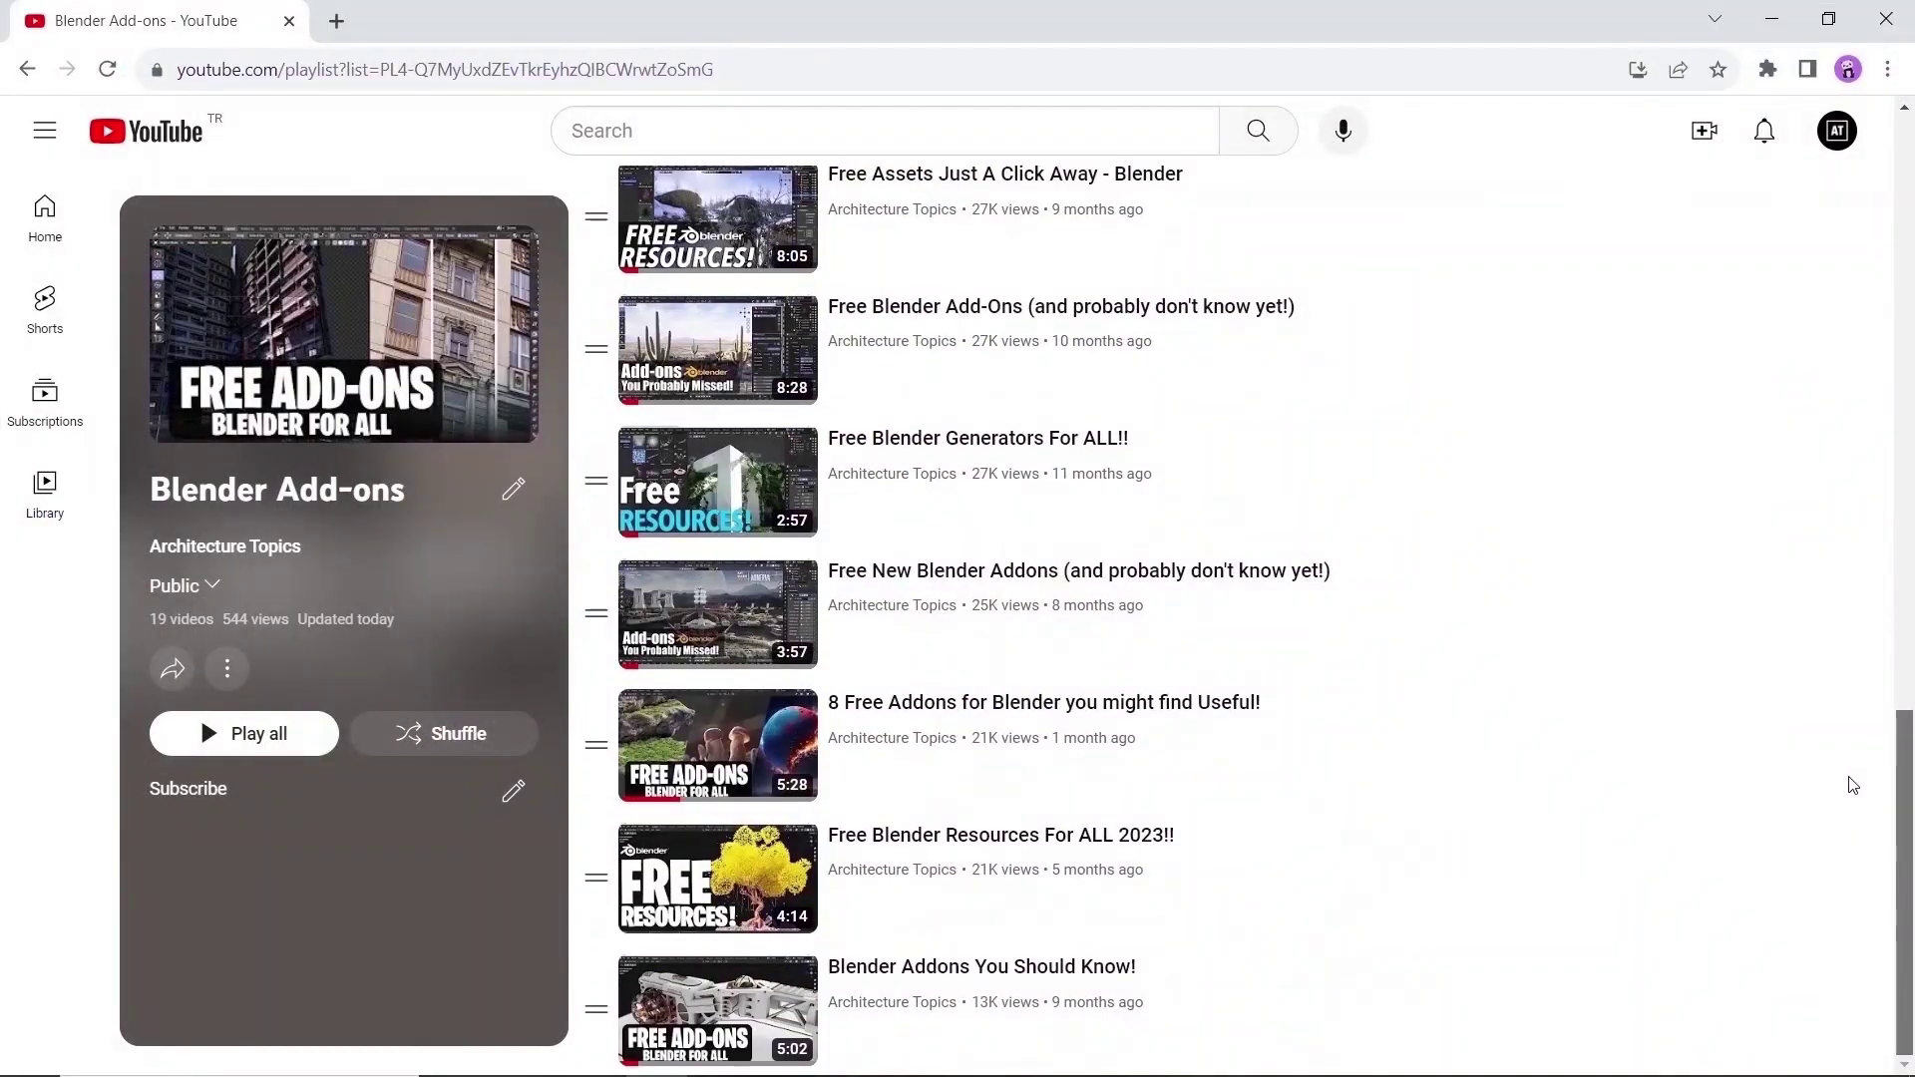
Scroll the Blender Add-ons playlist, then orbit the procedural wall scene over the cobblestone path.
scroll(1852, 785, "up", 15)
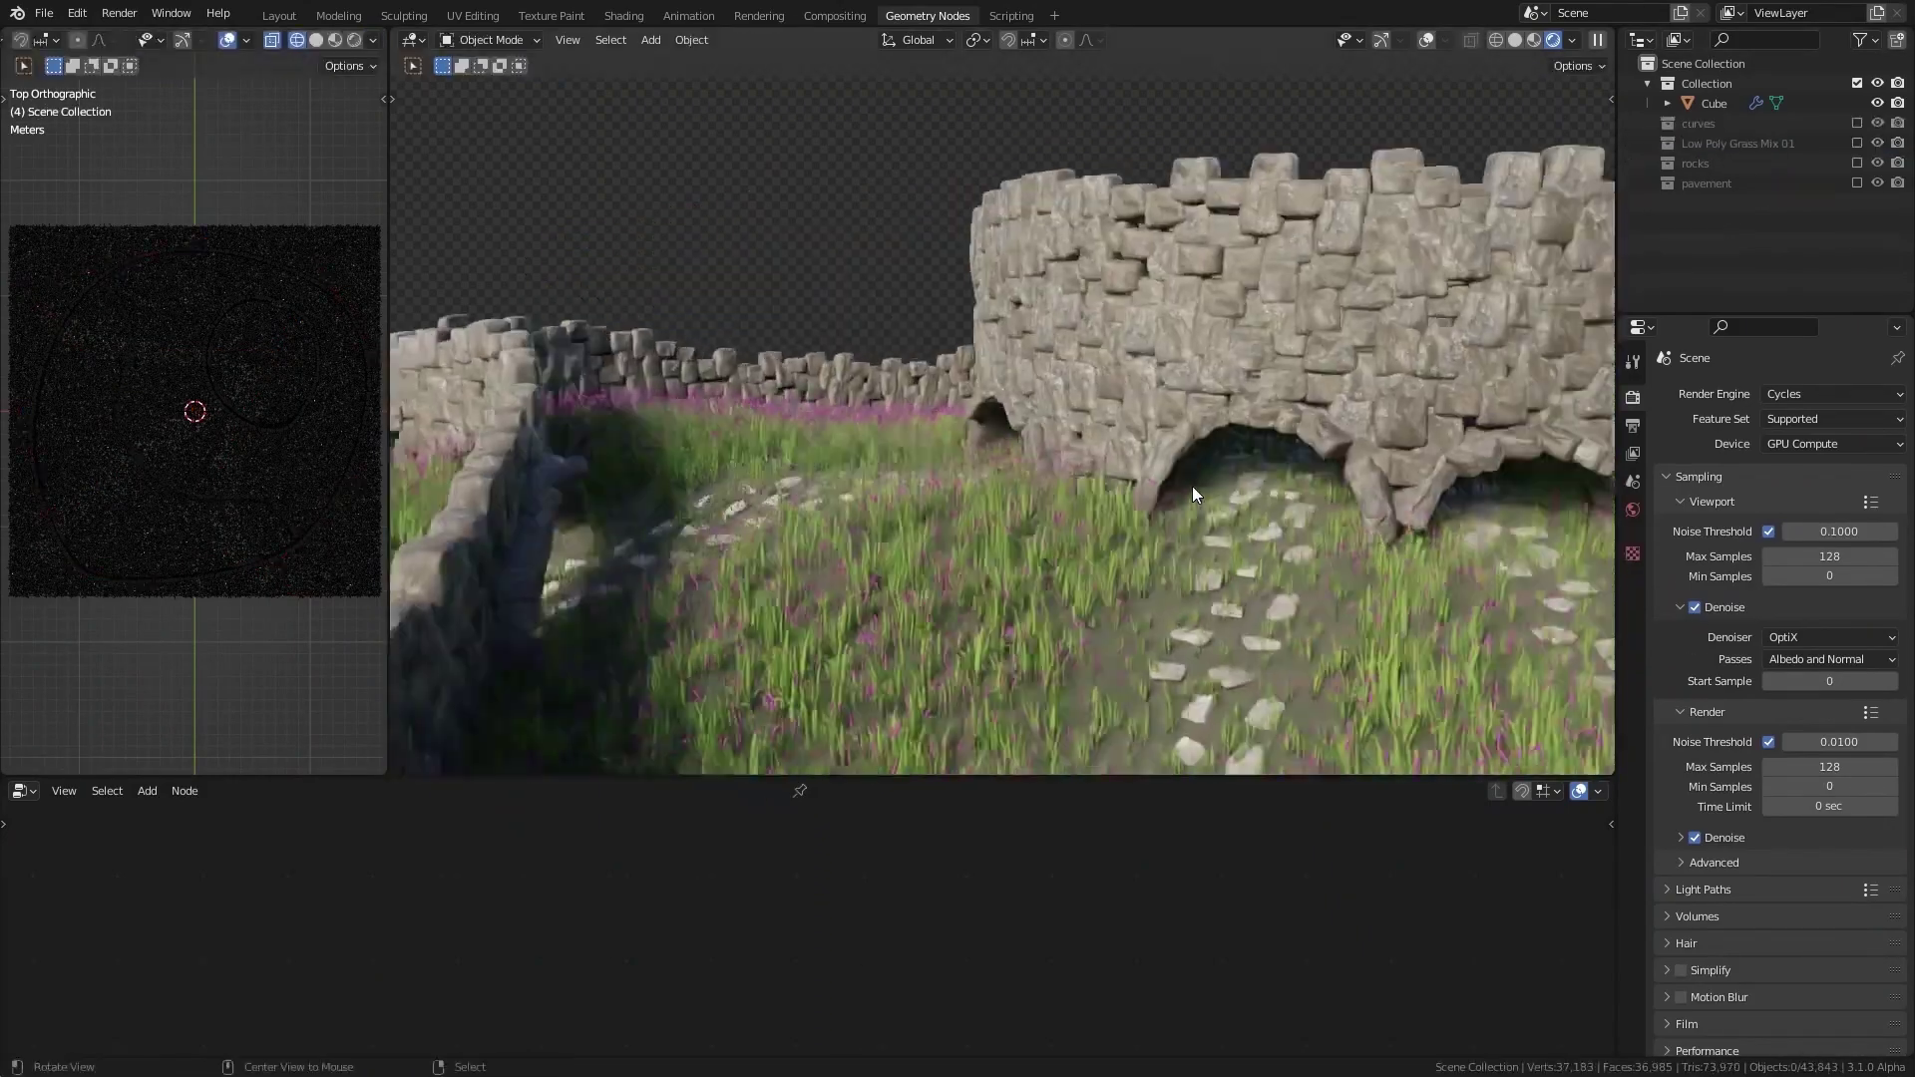
scroll(1193, 487, "up", 3)
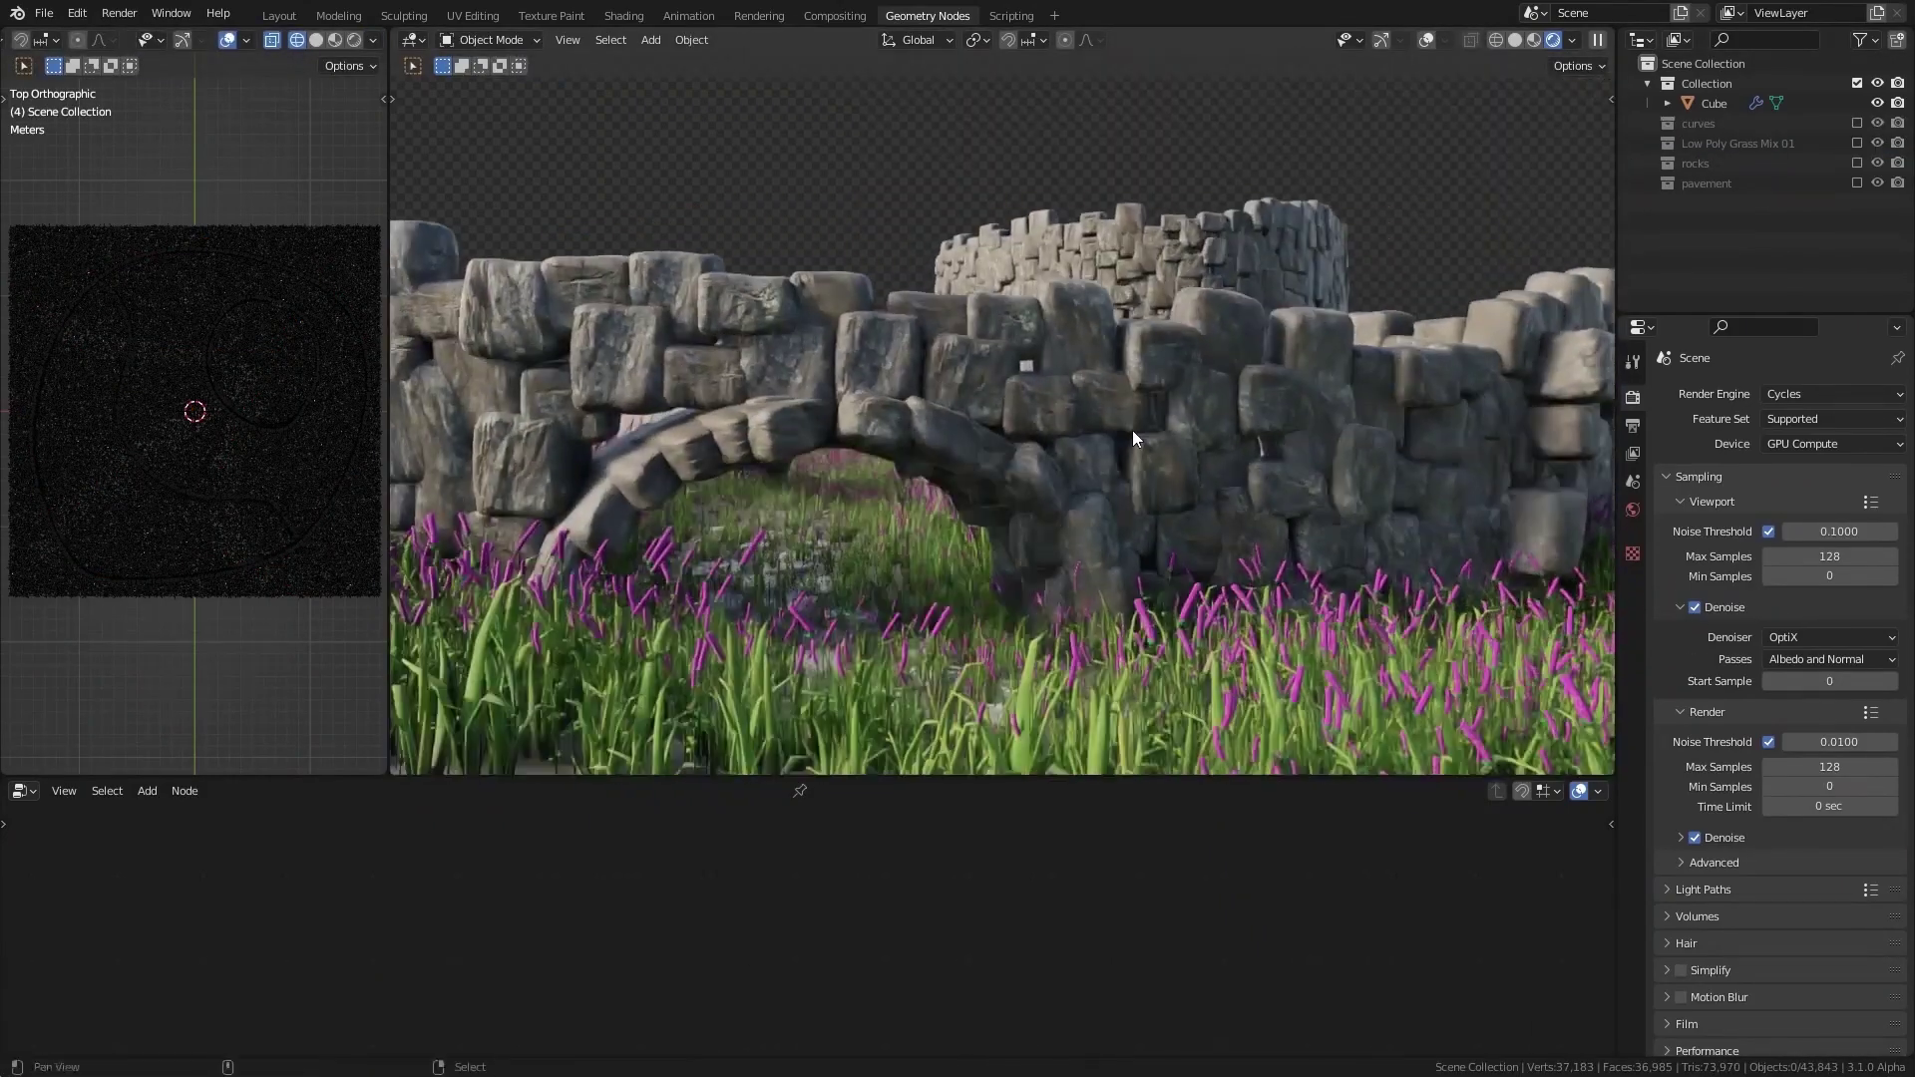
mouse_move(1137, 427)
middle_mouse_down()
mouse_move(1091, 416)
mouse_move(1153, 427)
middle_mouse_up()
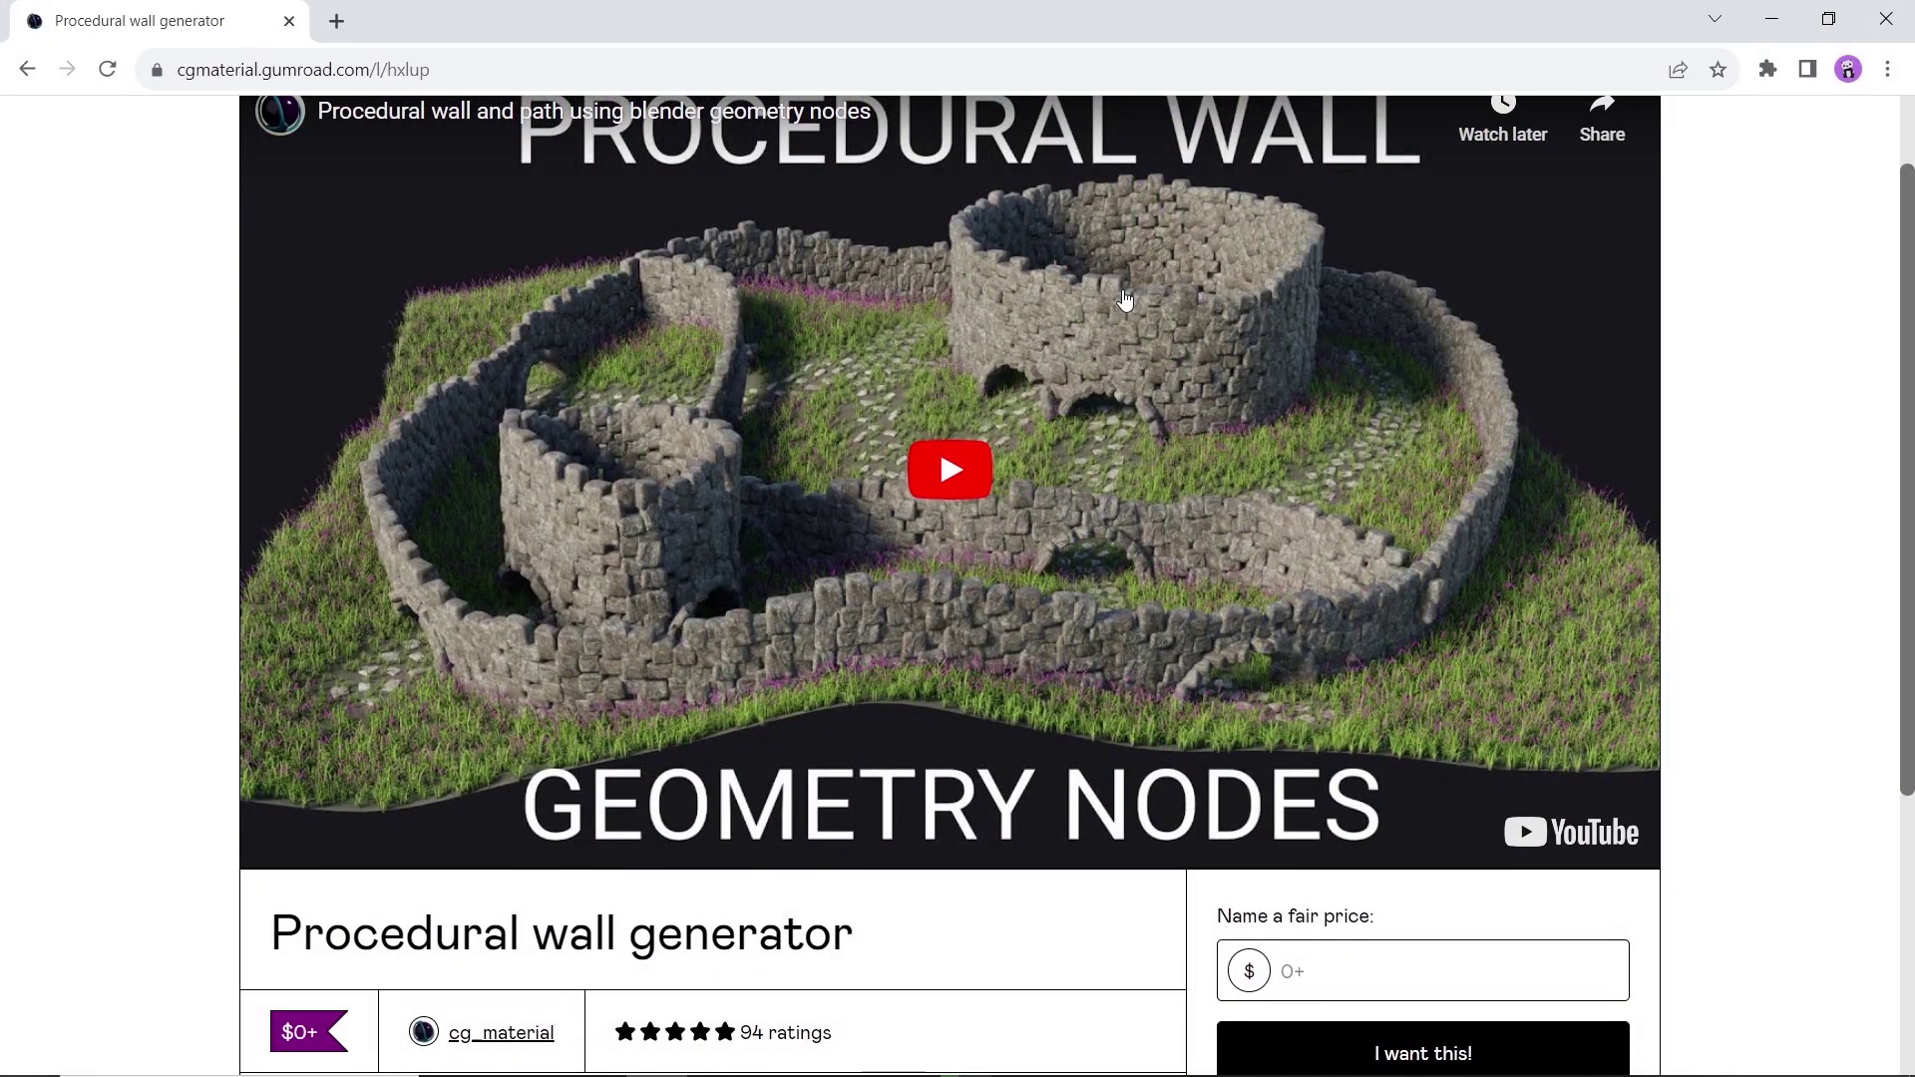
Scroll down to the Procedural wall generator's description and ratings, then back up.
scroll(1125, 300, "down", 4)
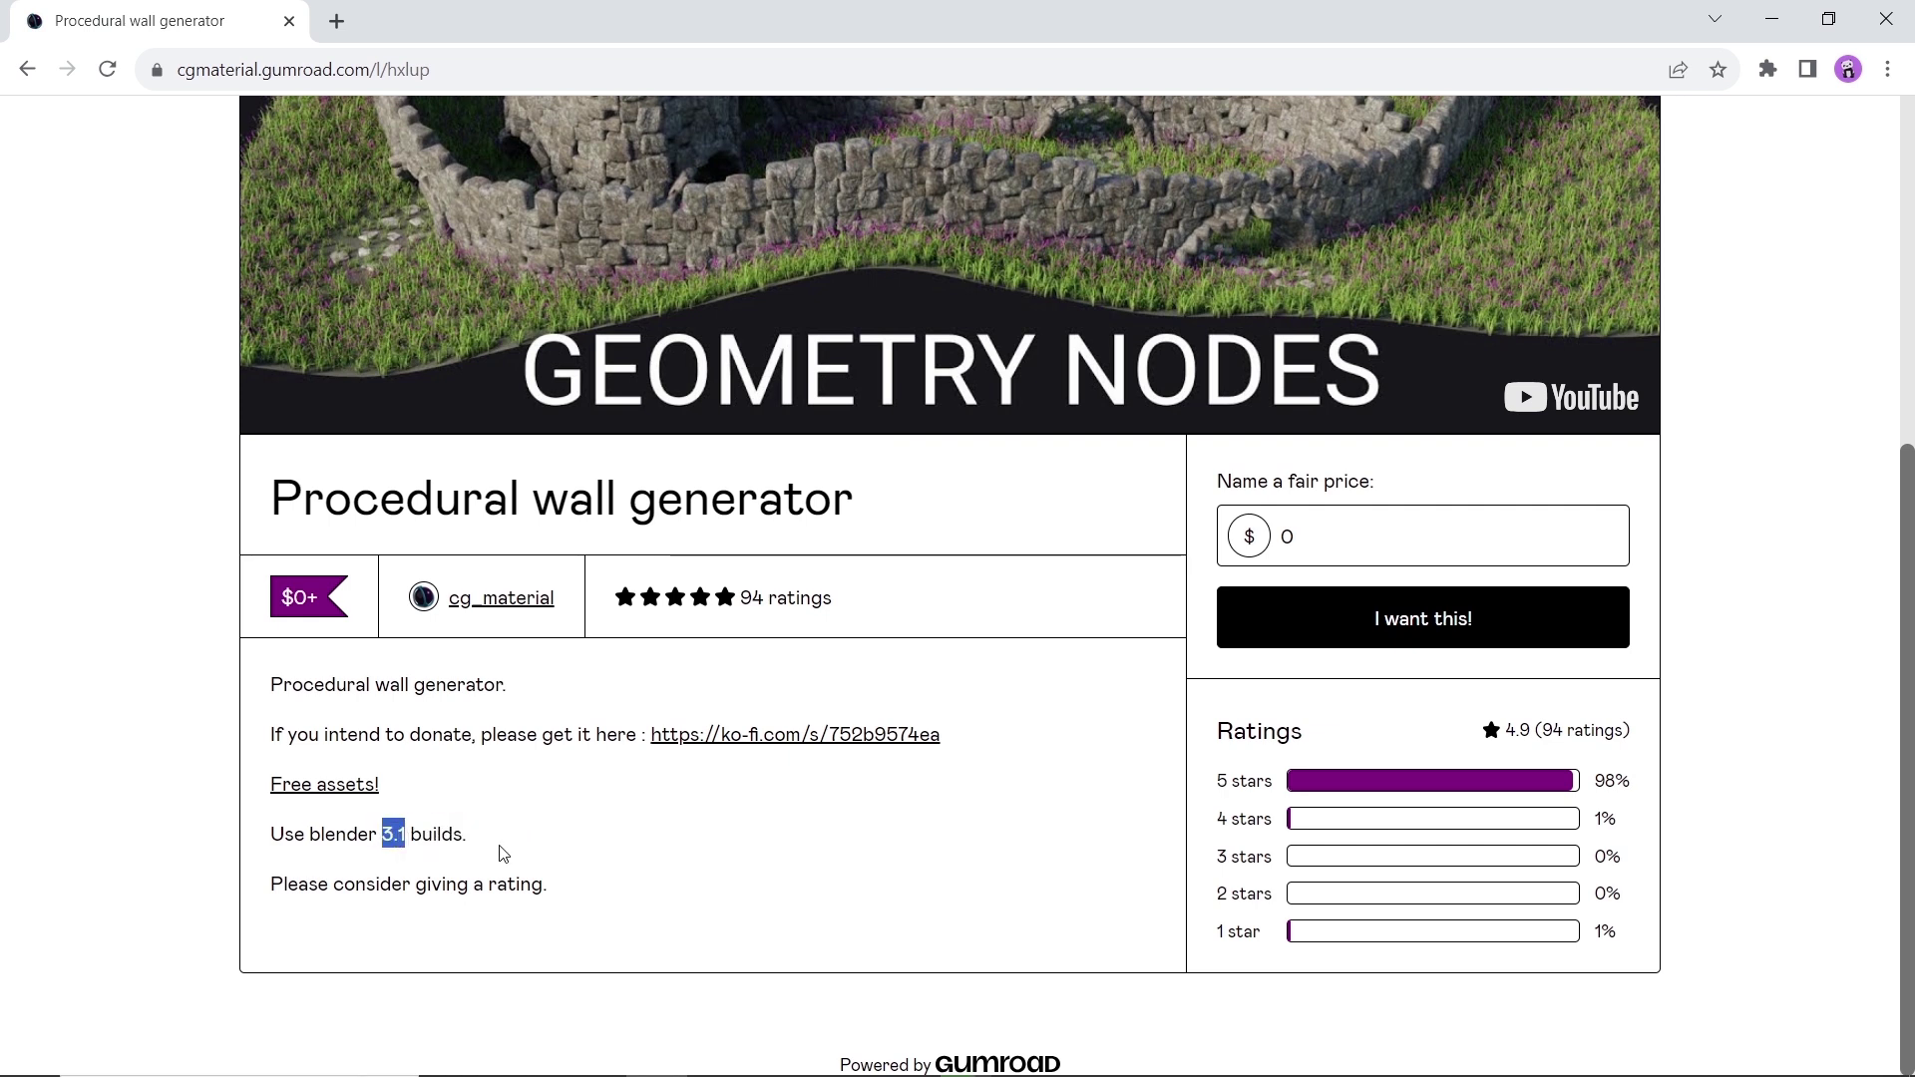
scroll(645, 746, "up", 5)
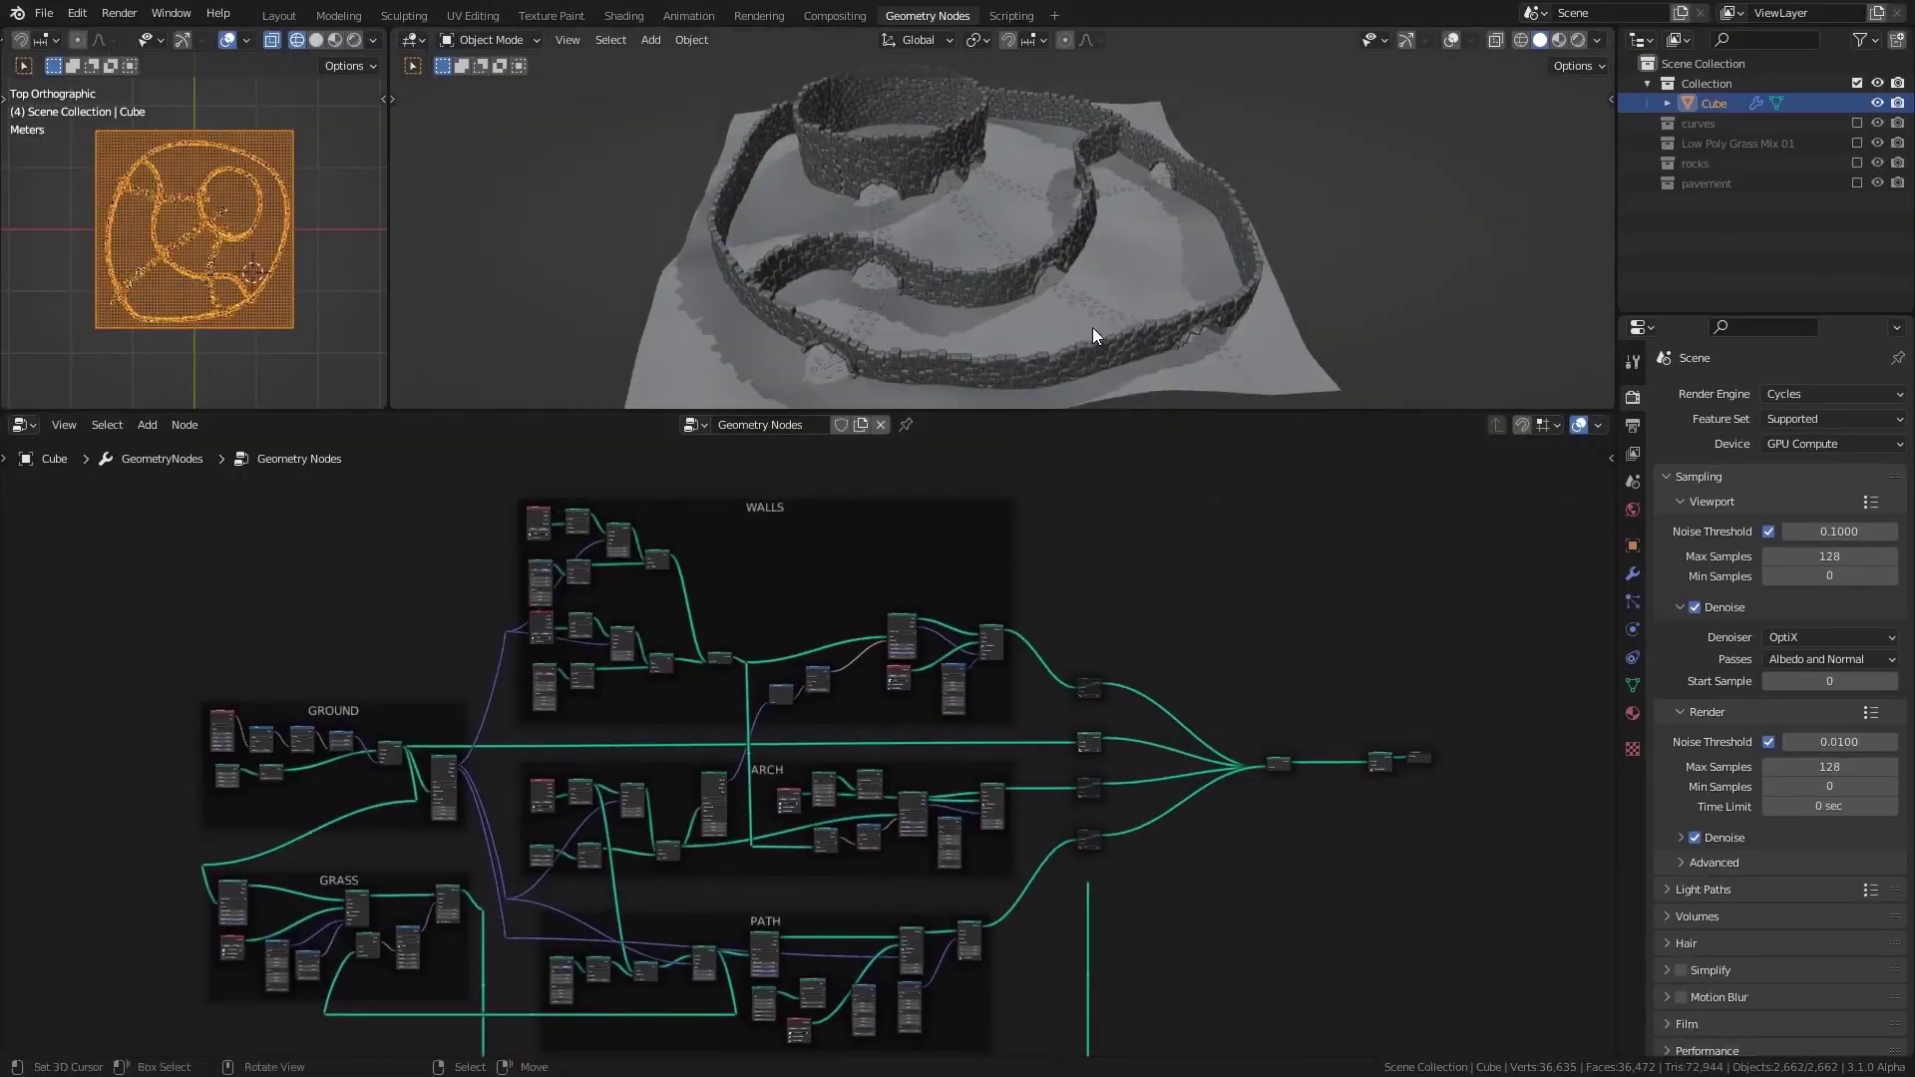
Orbit the wall scene, frame the whole node tree, switch to Rendered shading and enlarge the 3D view.
middle_click_drag(1092, 335, 1324, 290)
key("alt+a")
scroll(898, 630, "up", 10)
scroll(898, 630, "up", 3)
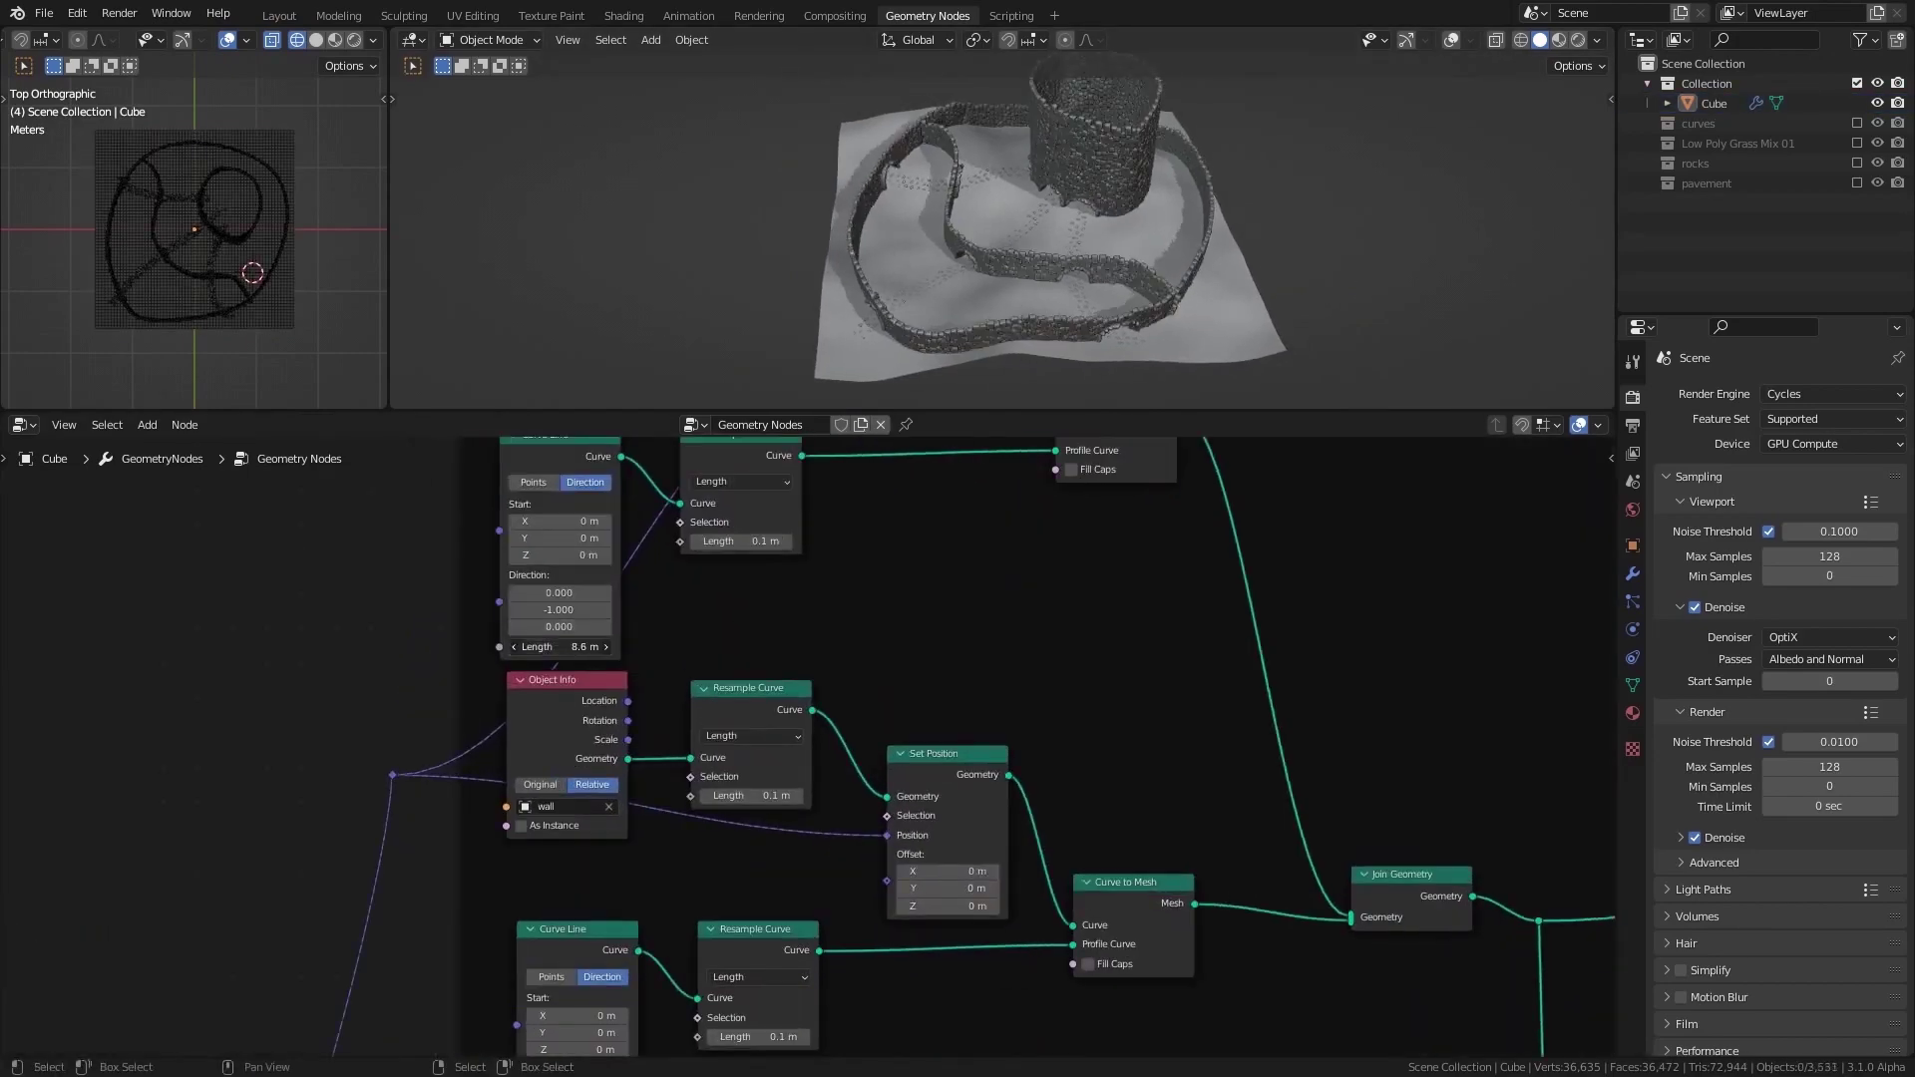
middle_click_drag(638, 870, 637, 757)
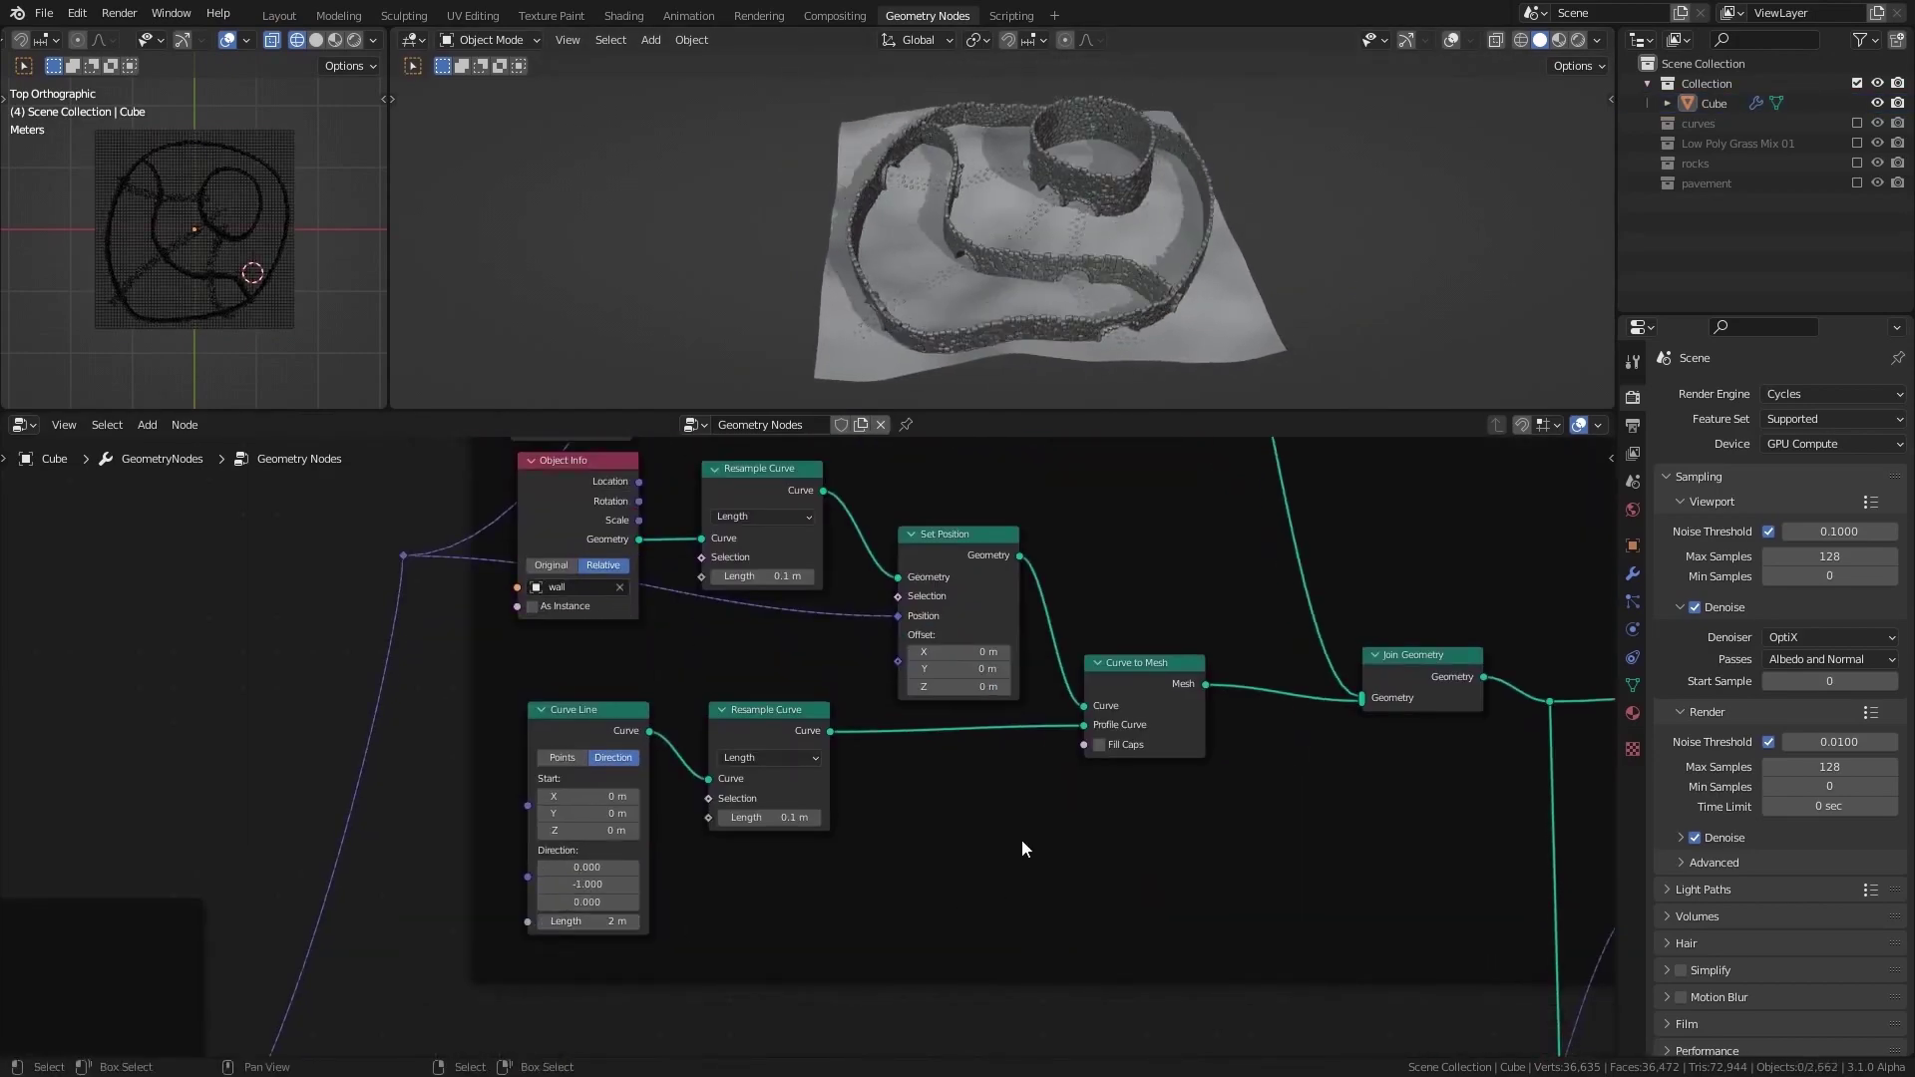
key("Home")
left_click(1577, 40)
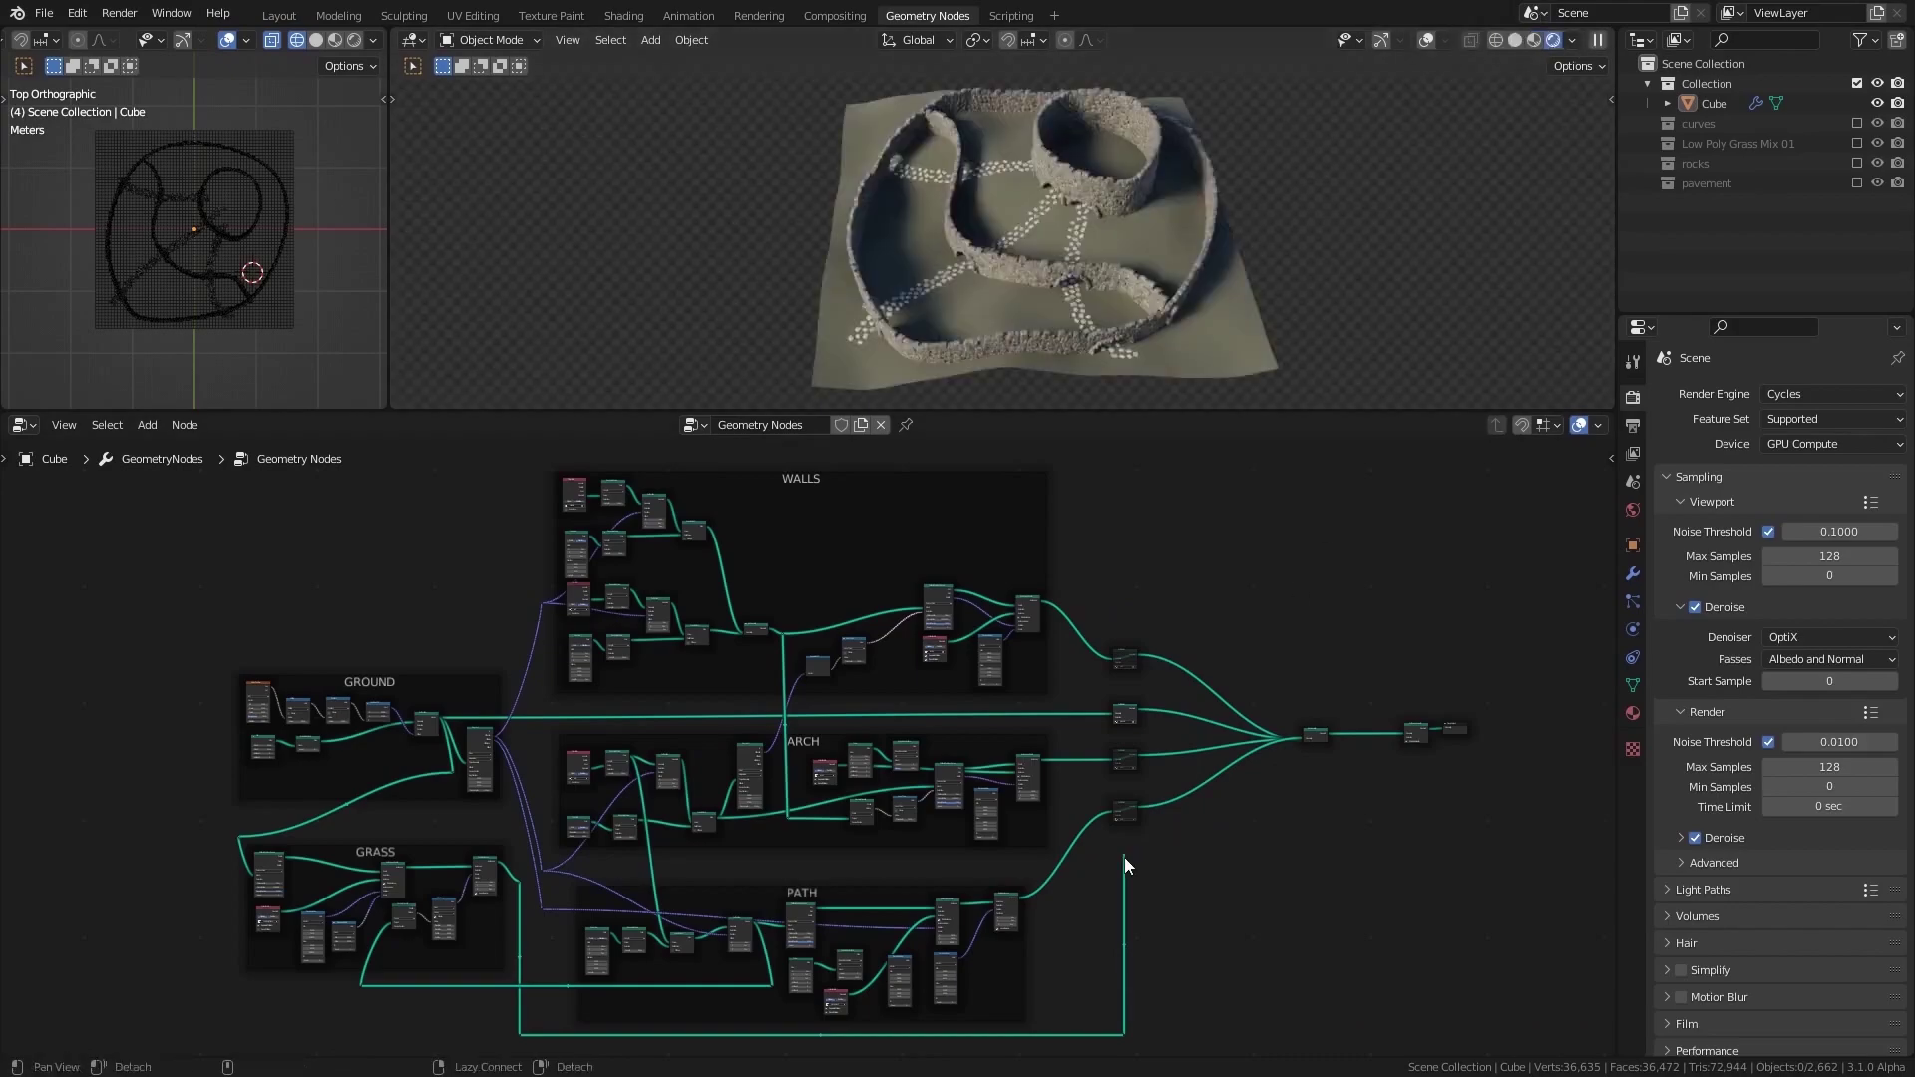
left_click_drag(1097, 411, 1081, 1012)
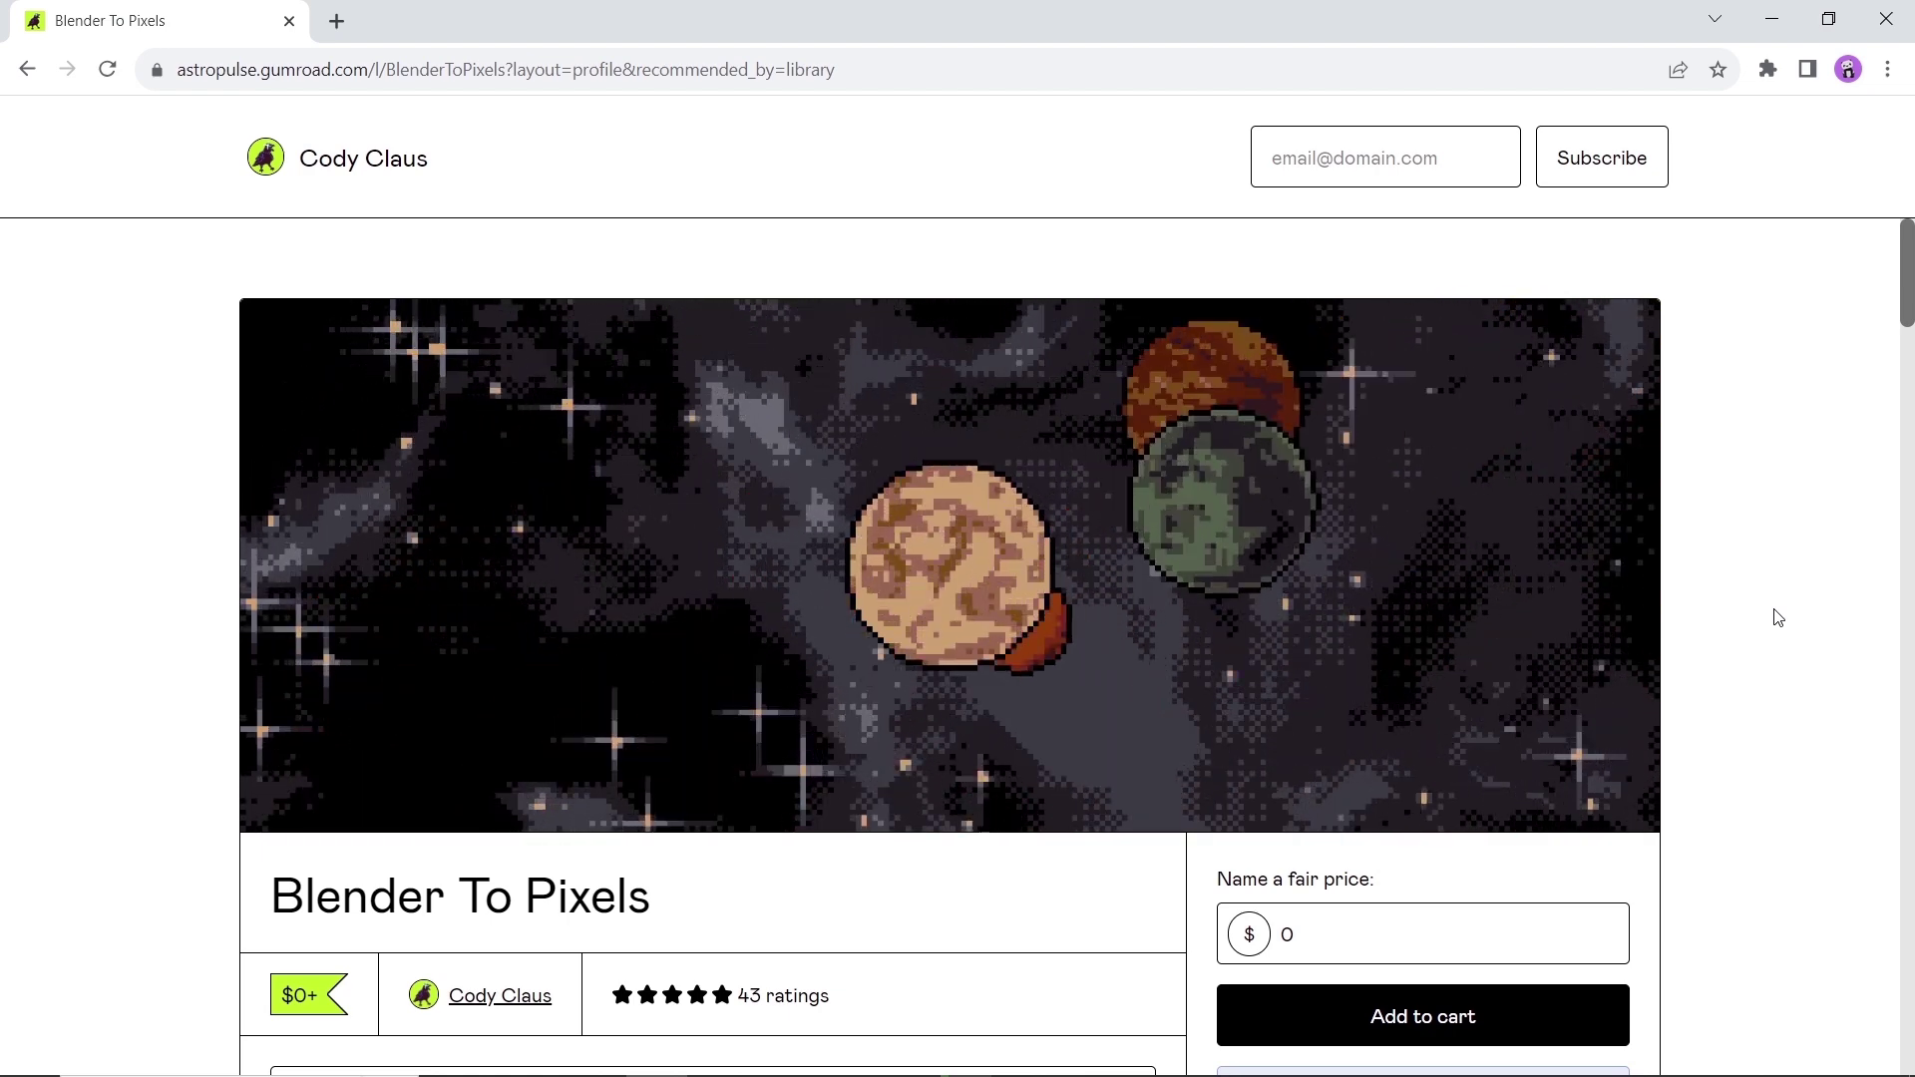
Read through the Blender To Pixels description, highlighting the words 'node groups'.
scroll(1776, 613, "down", 5)
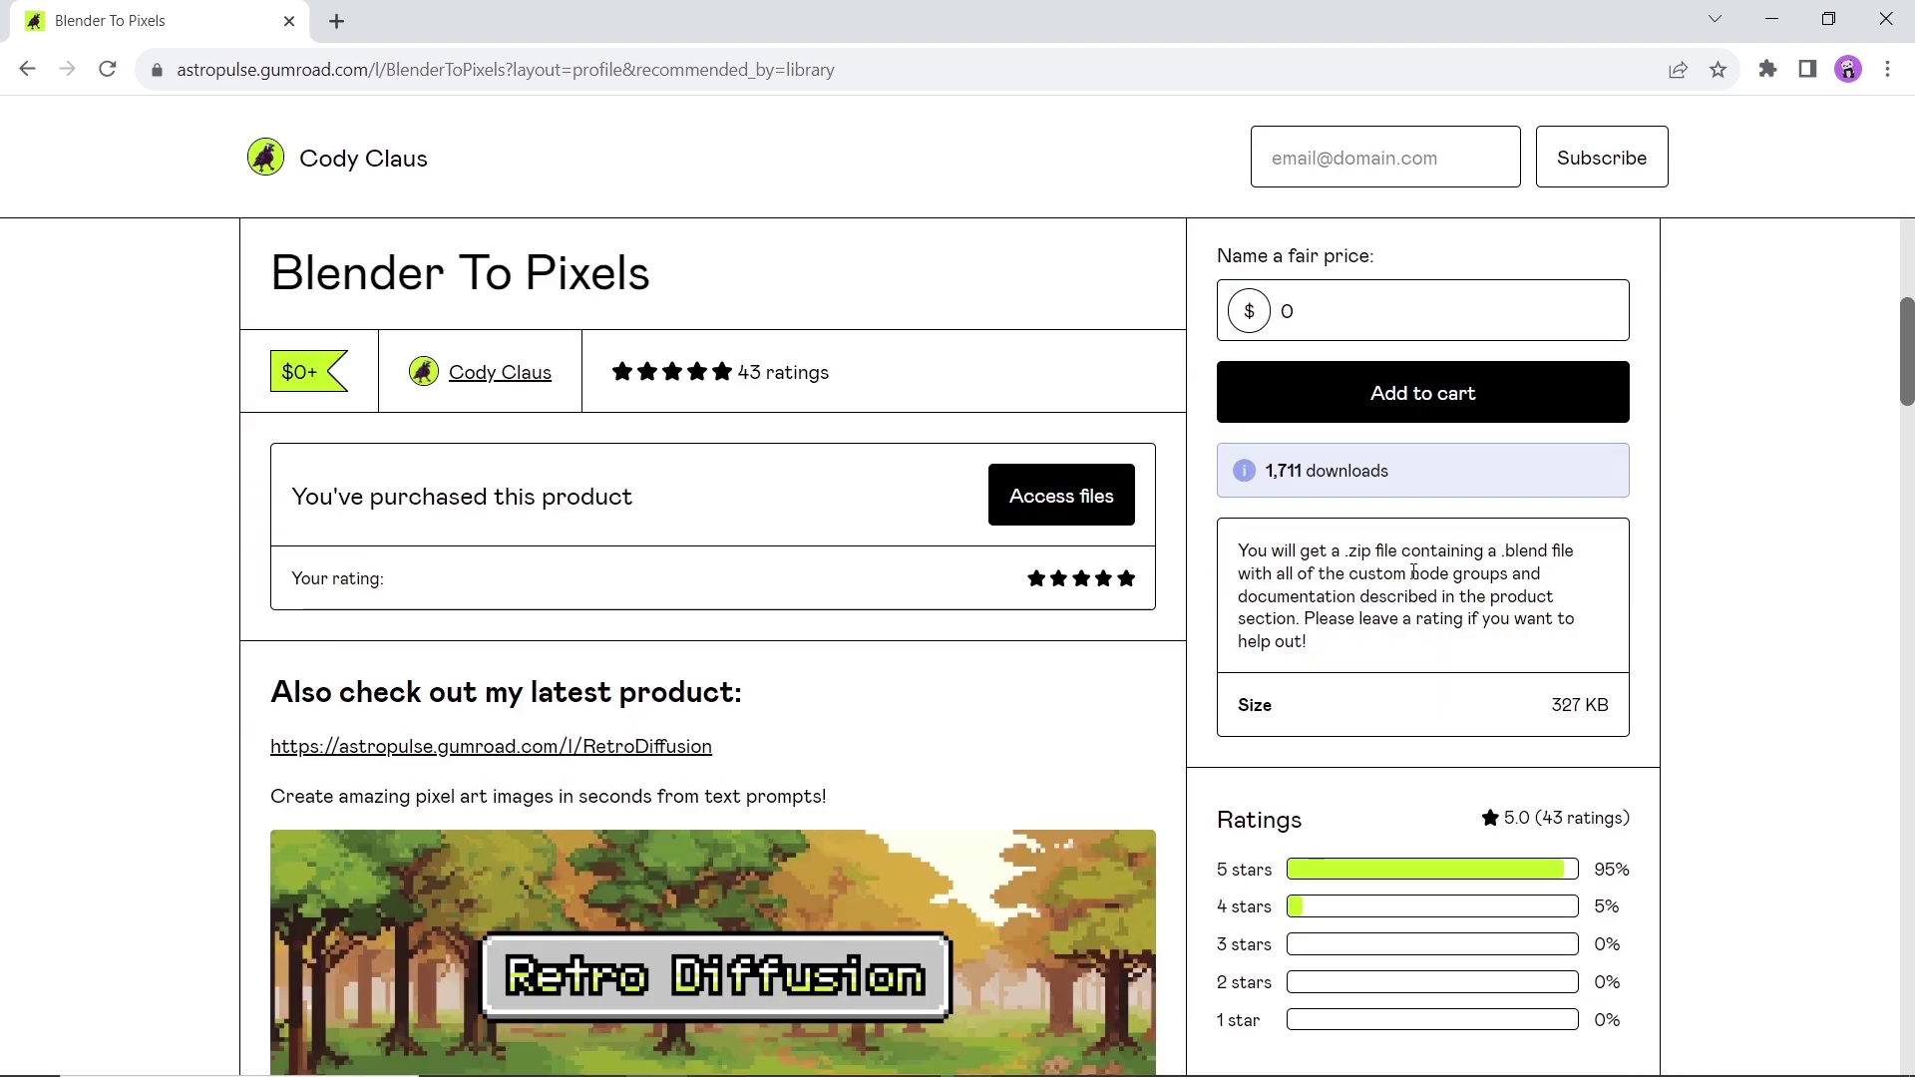
left_click_drag(1410, 574, 1488, 576)
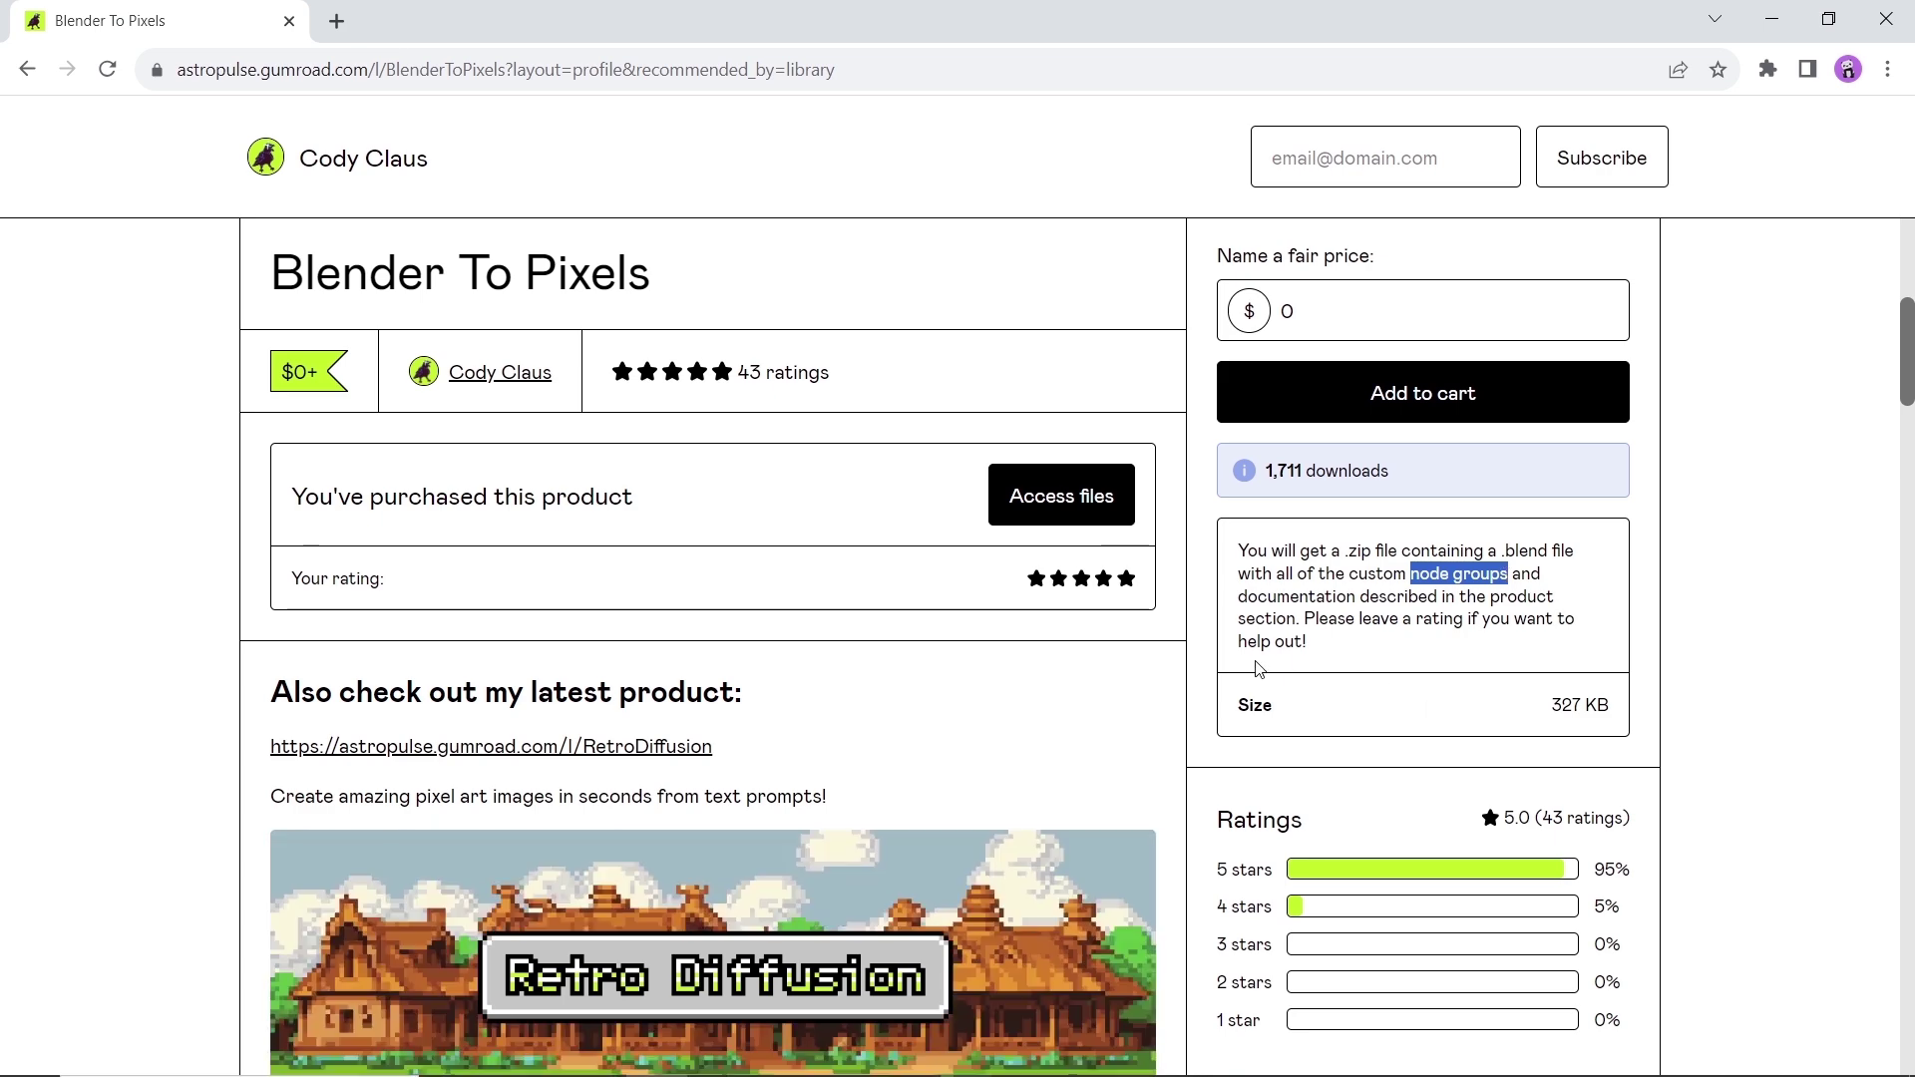
scroll(1088, 686, "down", 10)
scroll(1090, 688, "down", 15)
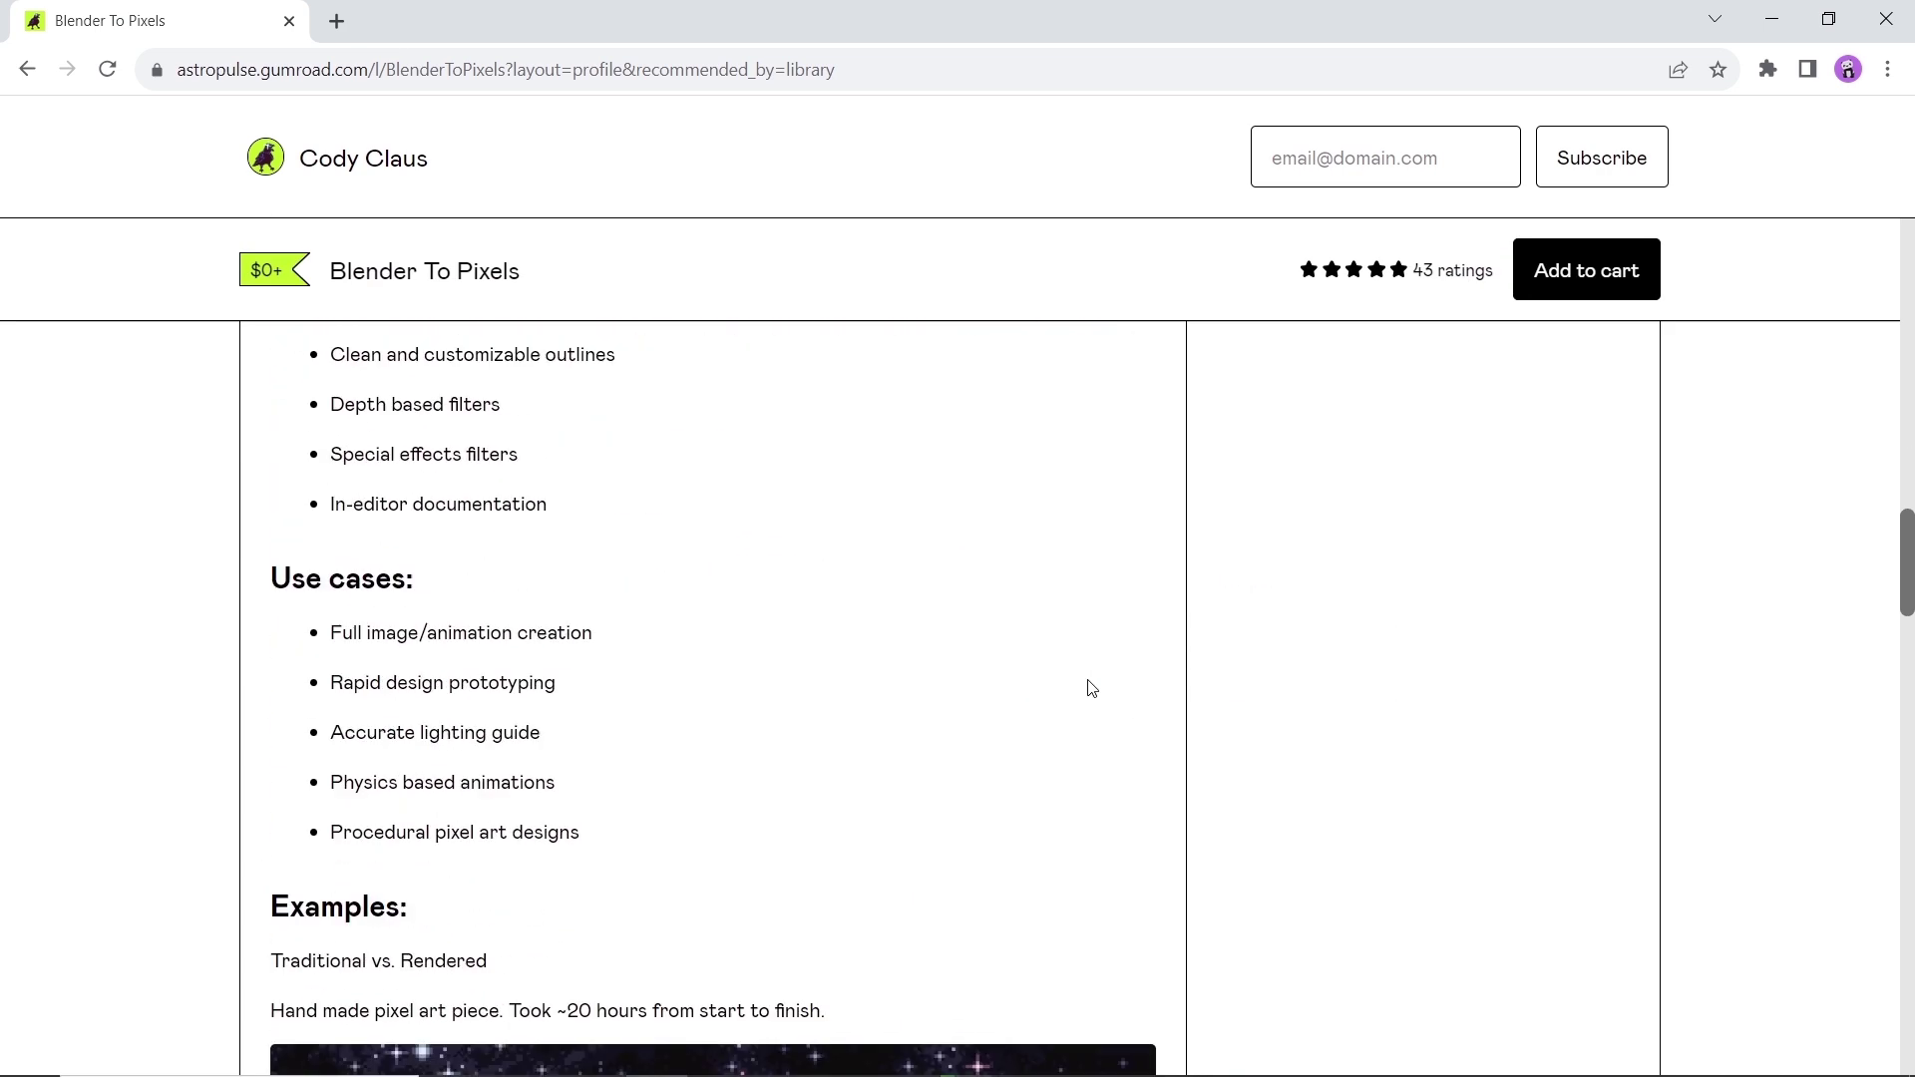
scroll(1089, 686, "up", 4)
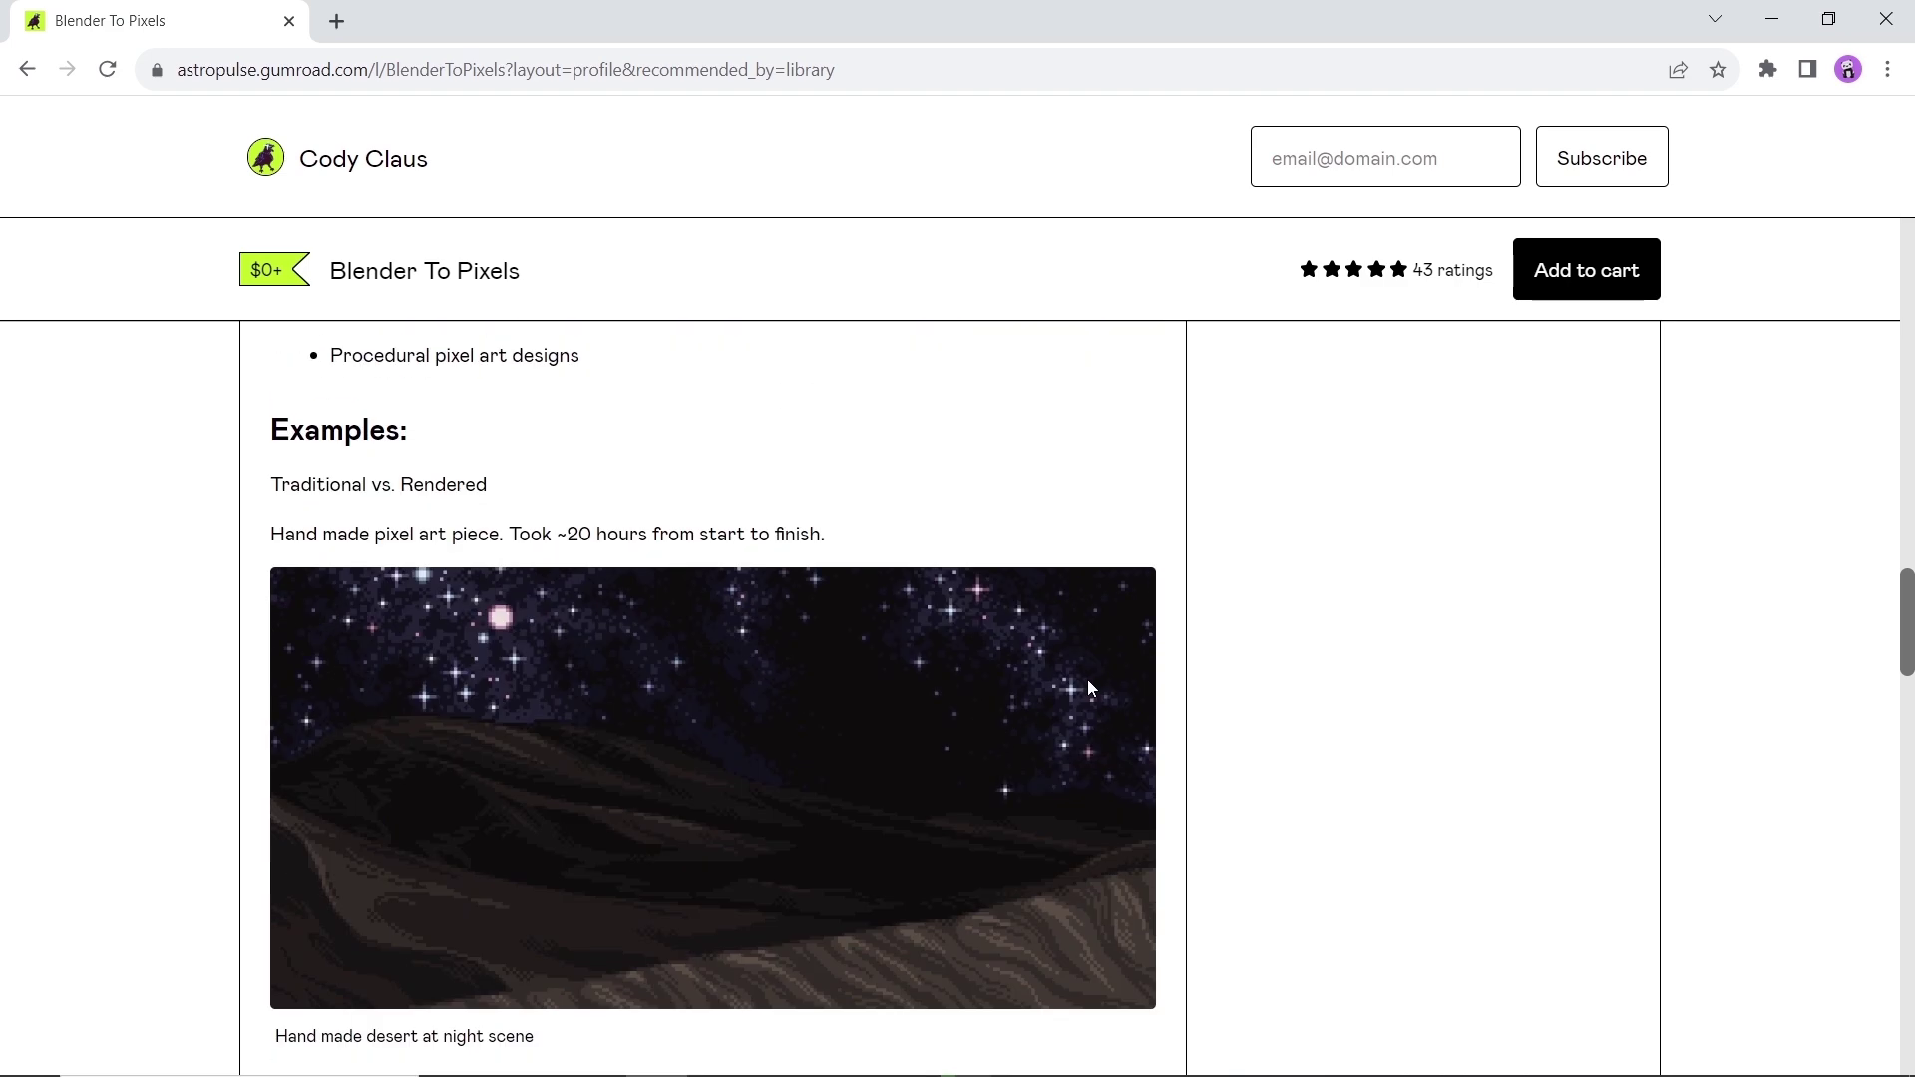
scroll(931, 673, "down", 6)
scroll(933, 676, "down", 9)
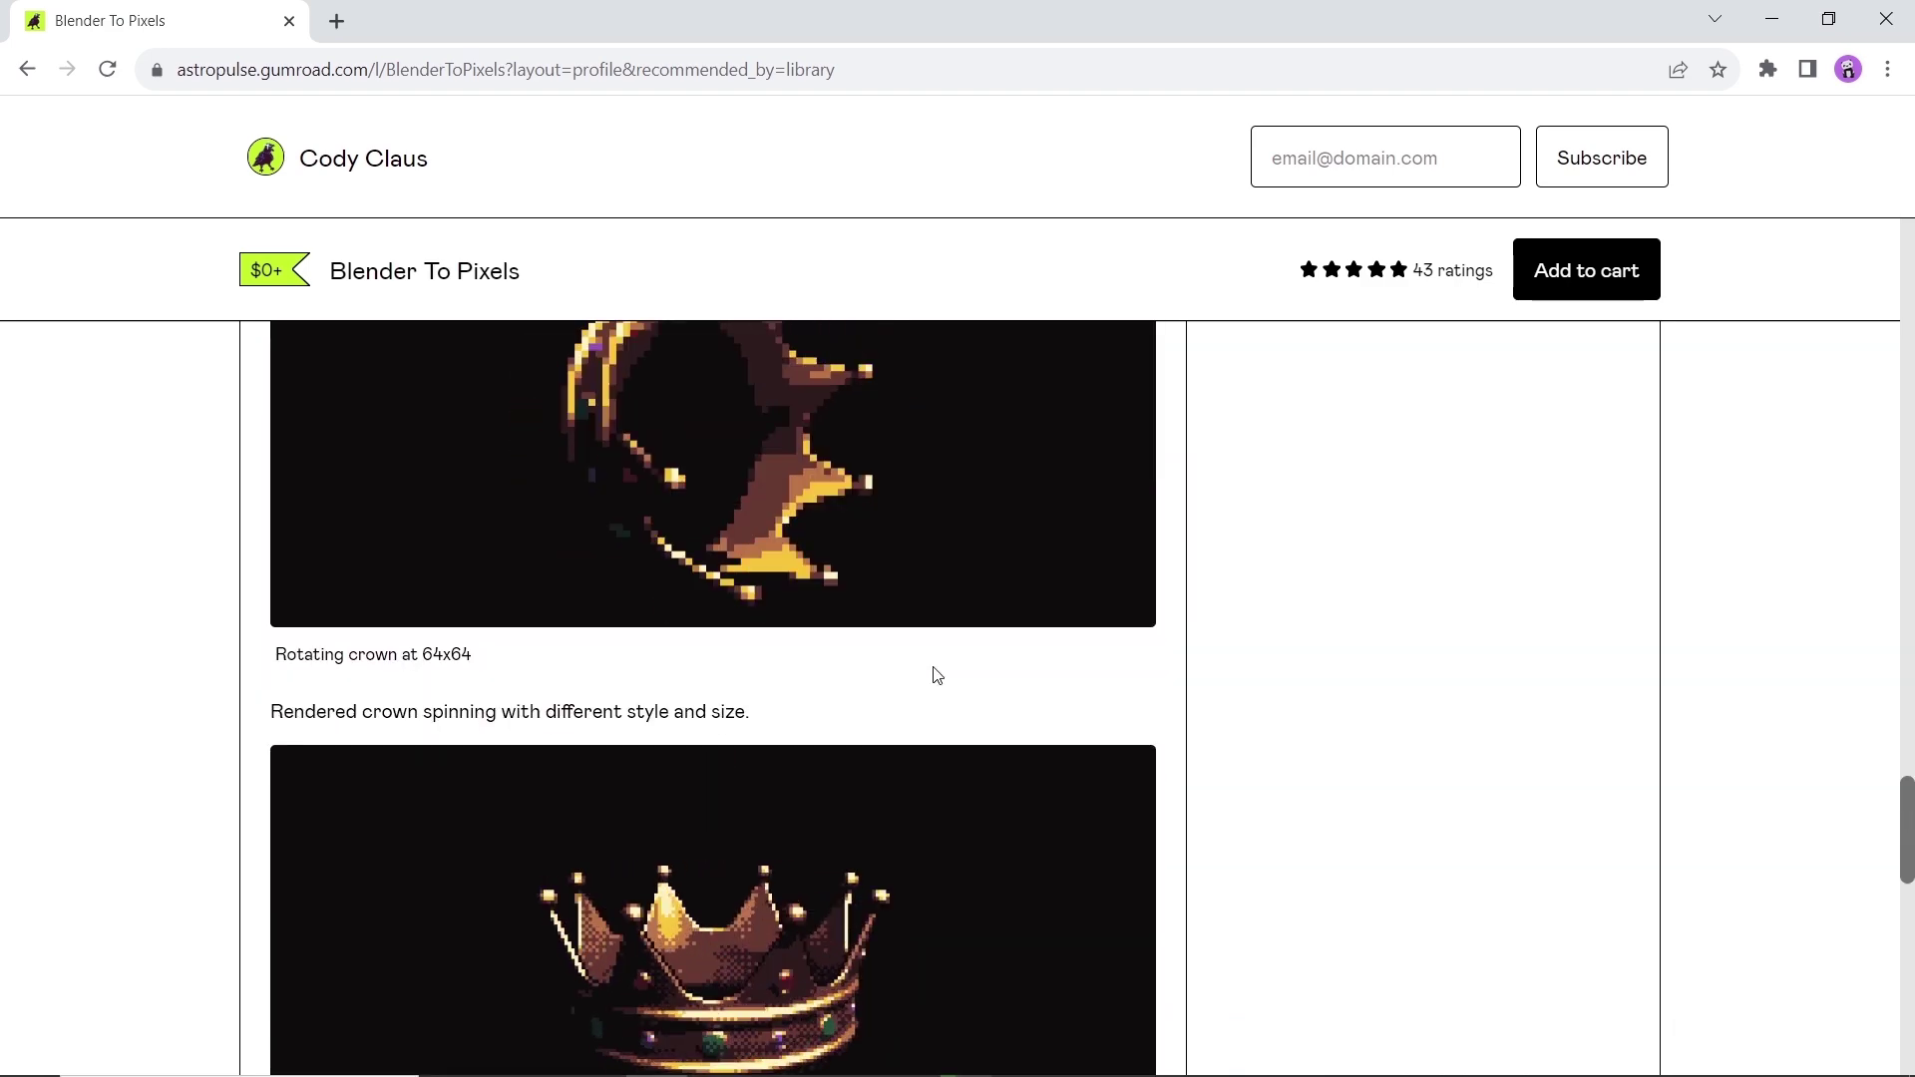
scroll(933, 671, "up", 20)
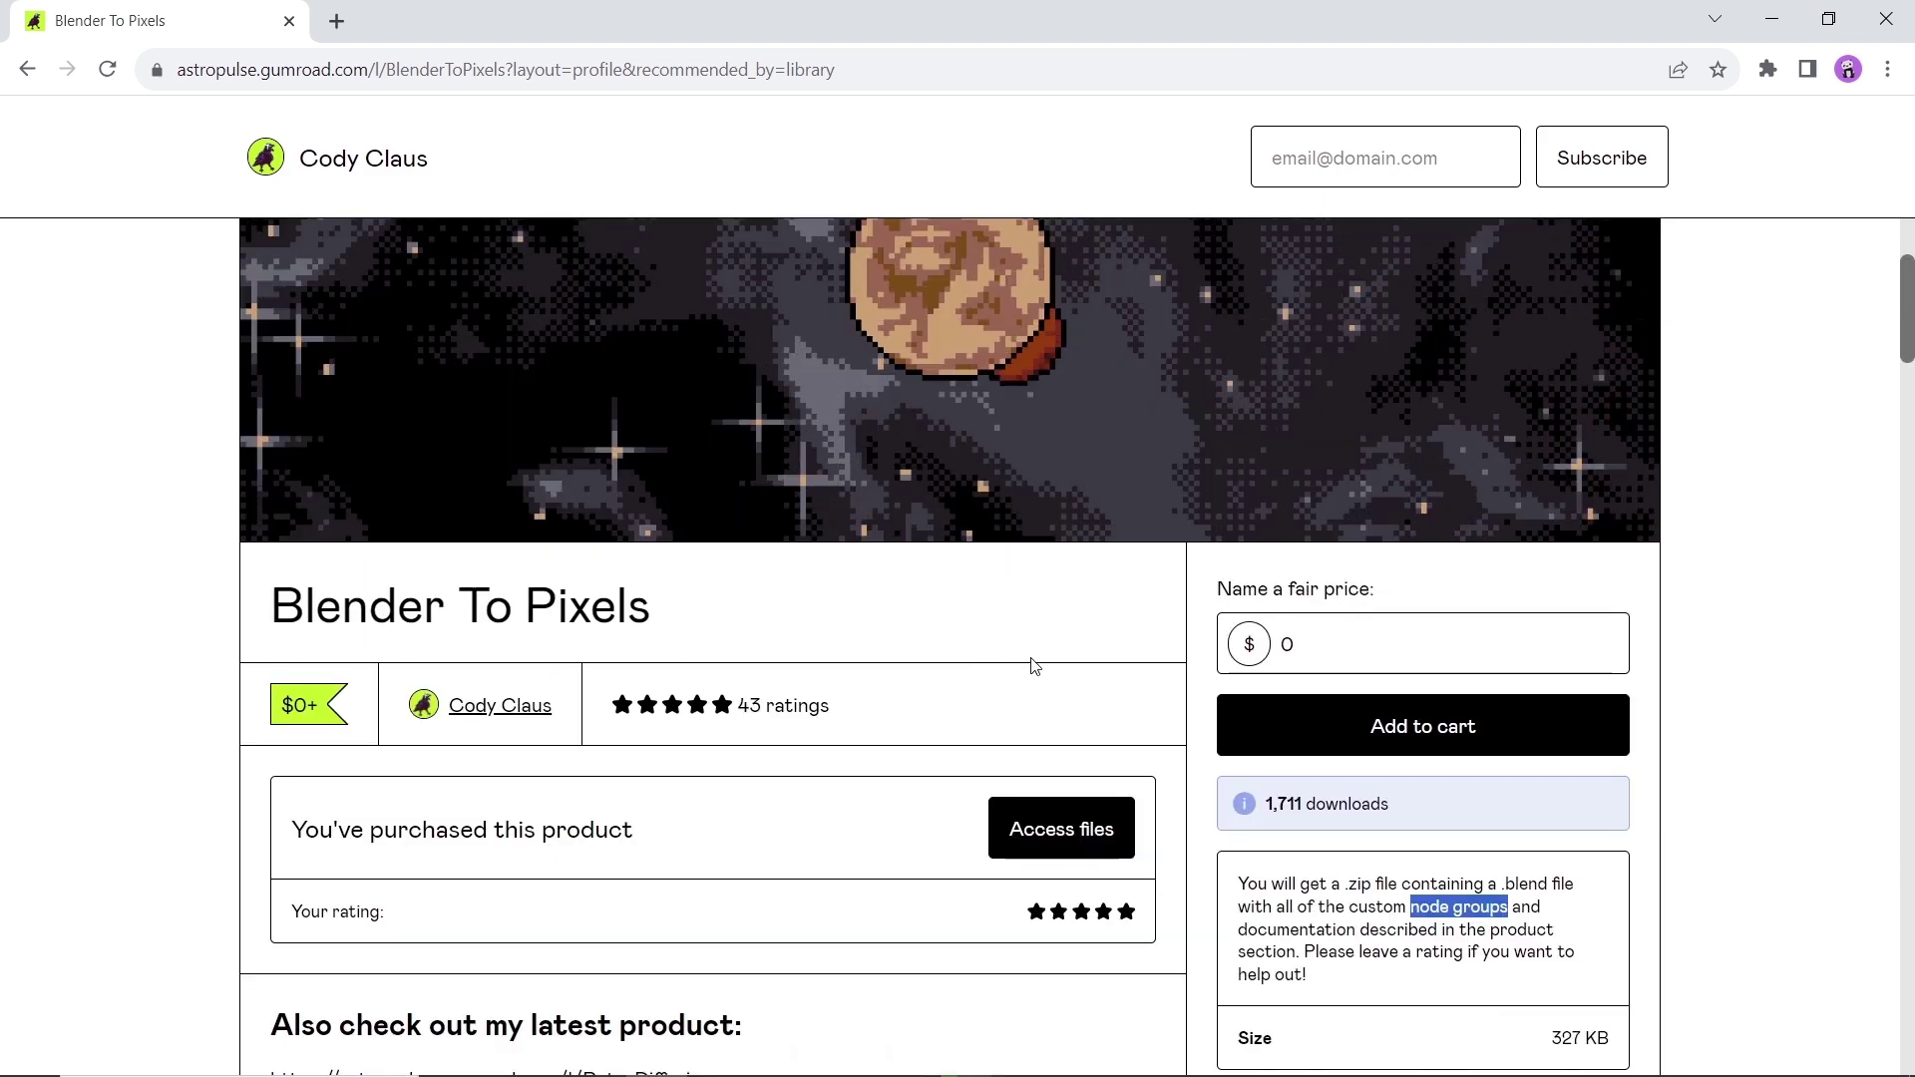
Set the fair price for Blender To Pixels to 0 and add it to the cart.
left_click(1360, 645)
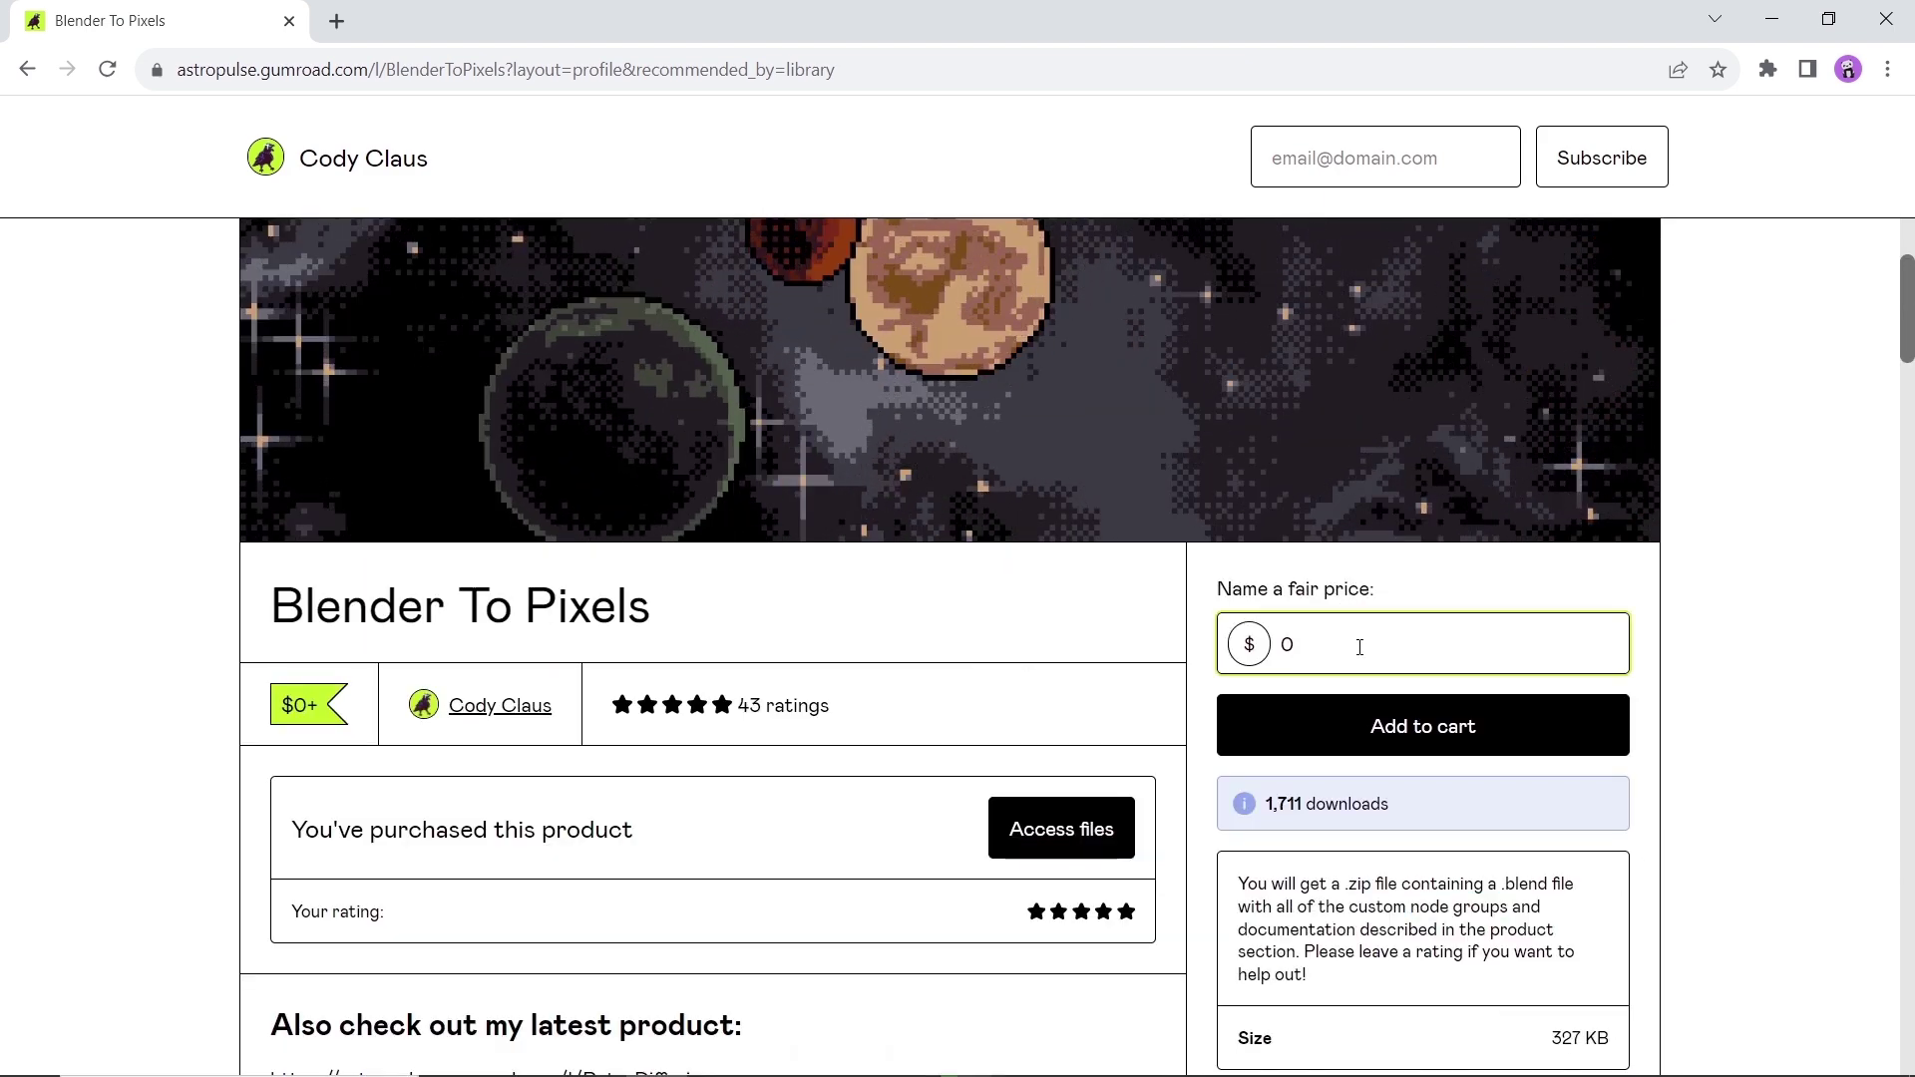
key("BackSpace")
type("5")
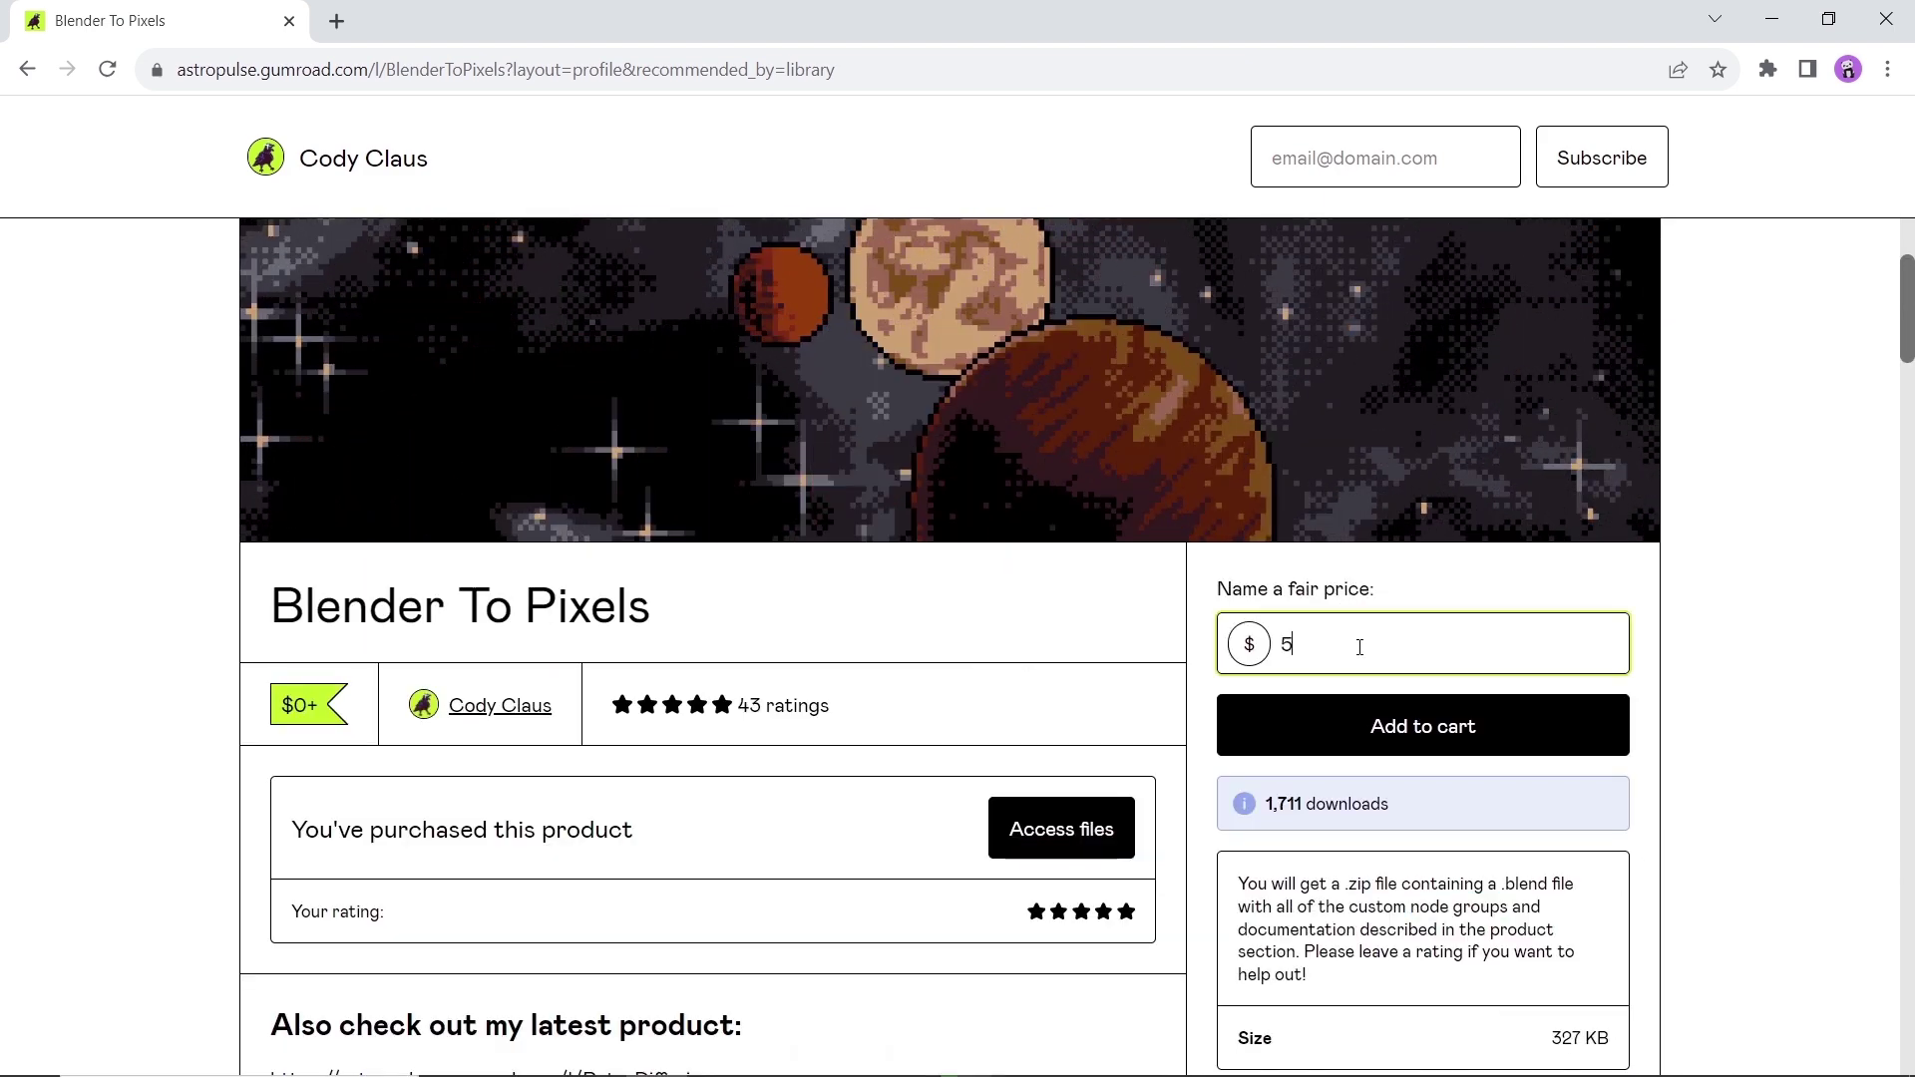
key("BackSpace")
type("0")
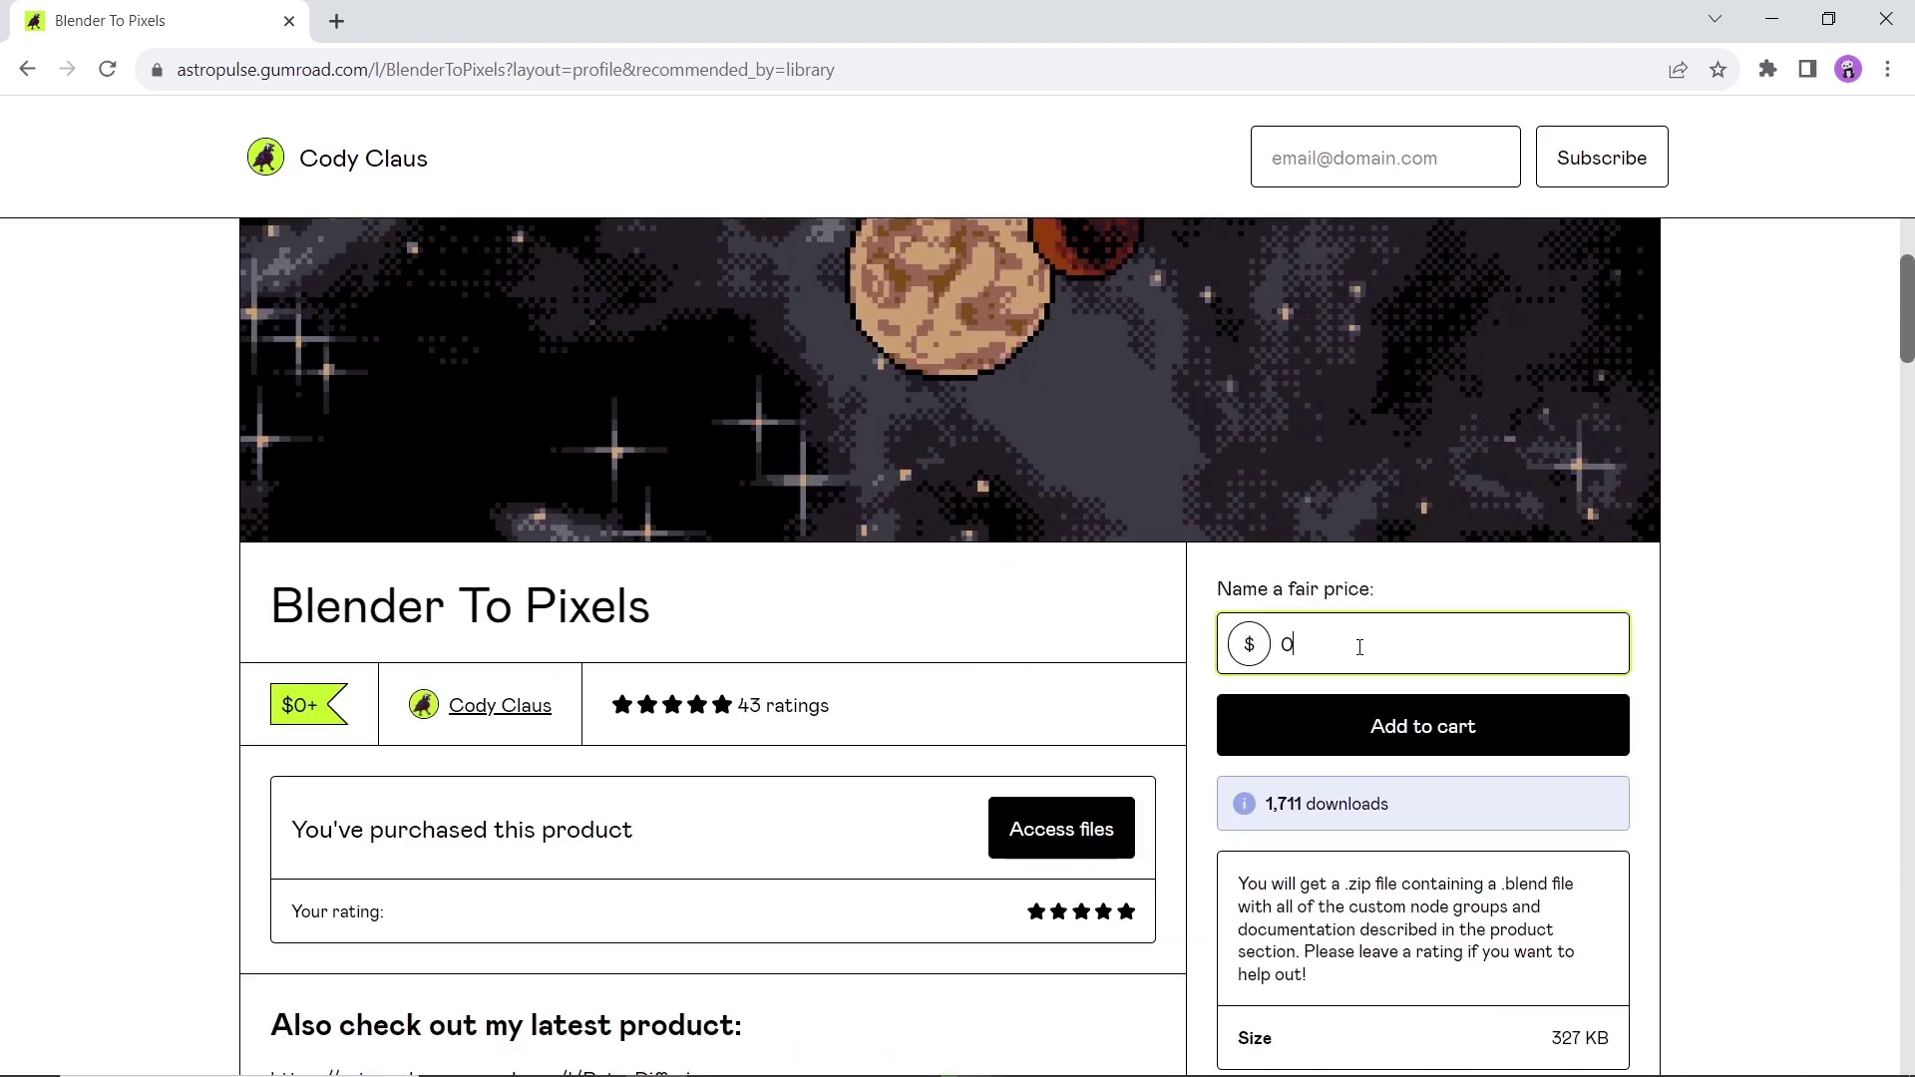
left_click(1362, 710)
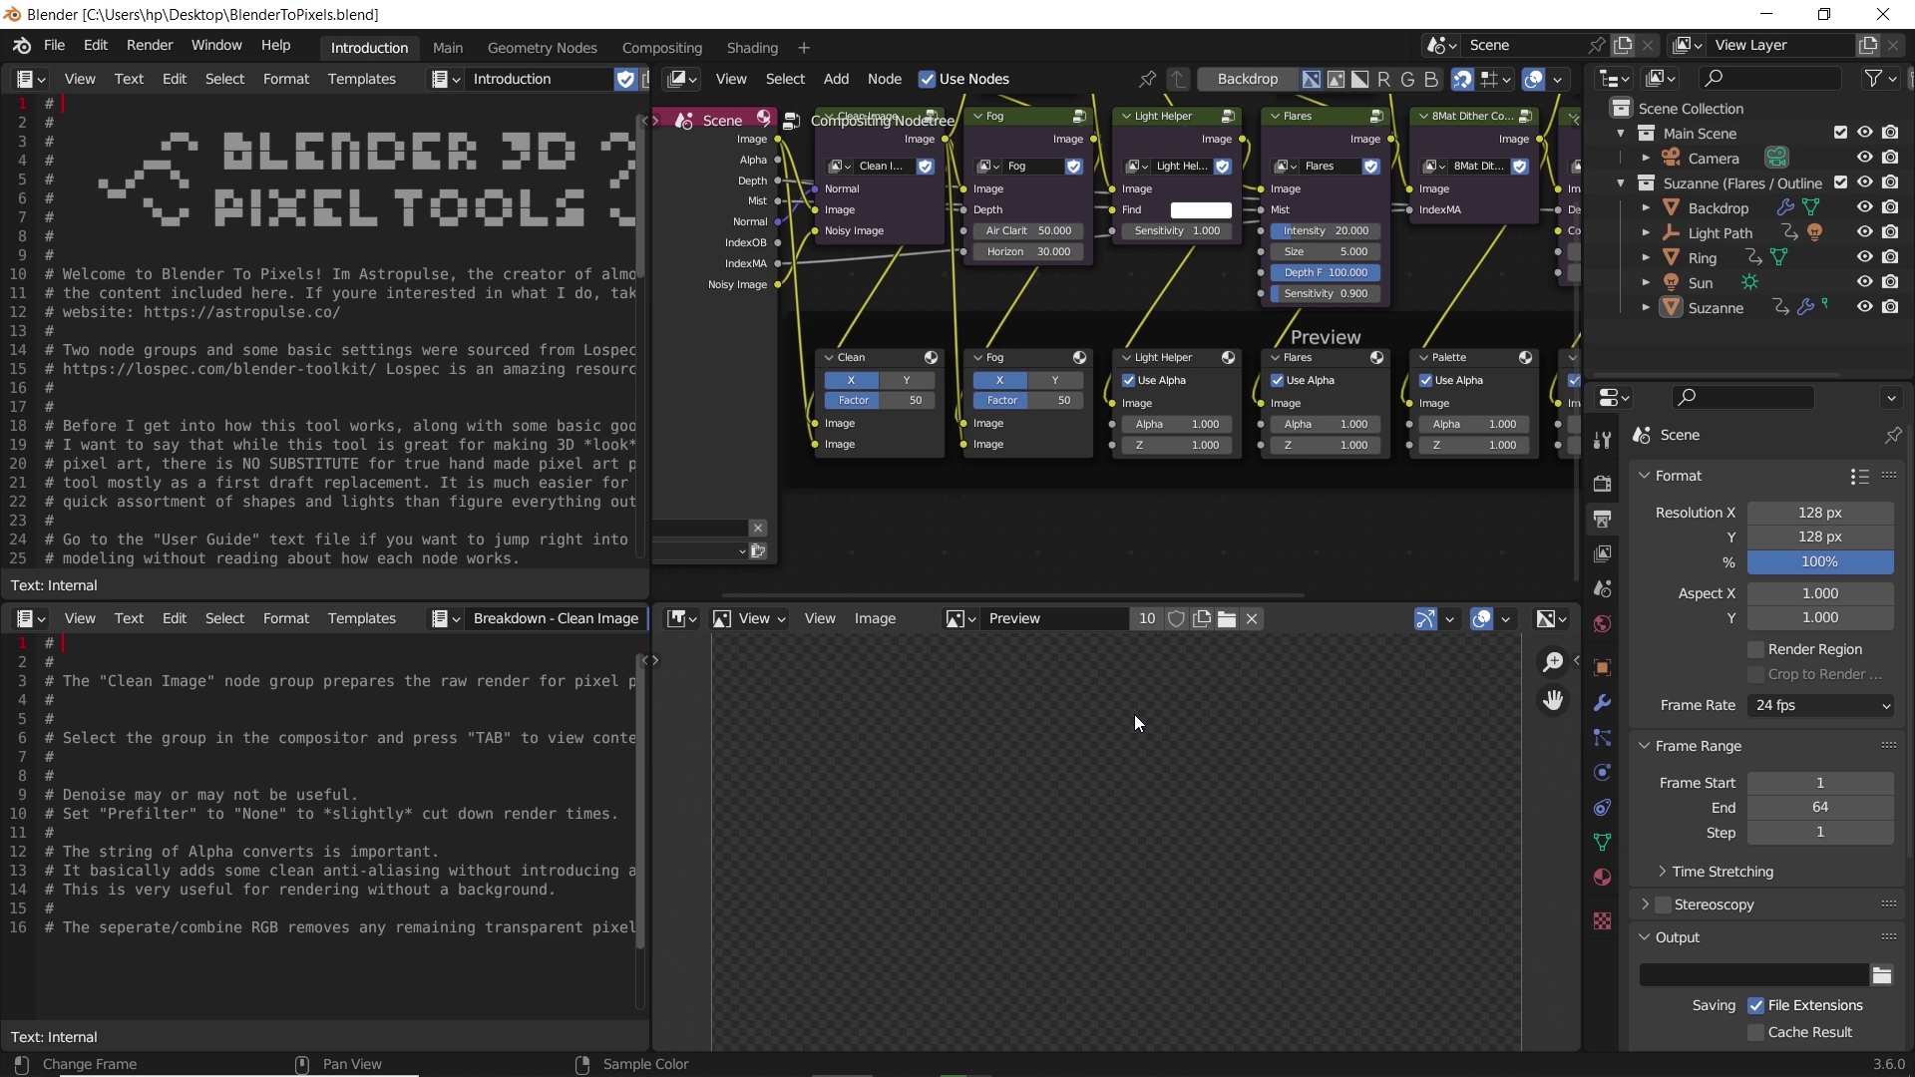
Add a new Layout workspace from General.
scroll(1133, 714, "down", 5)
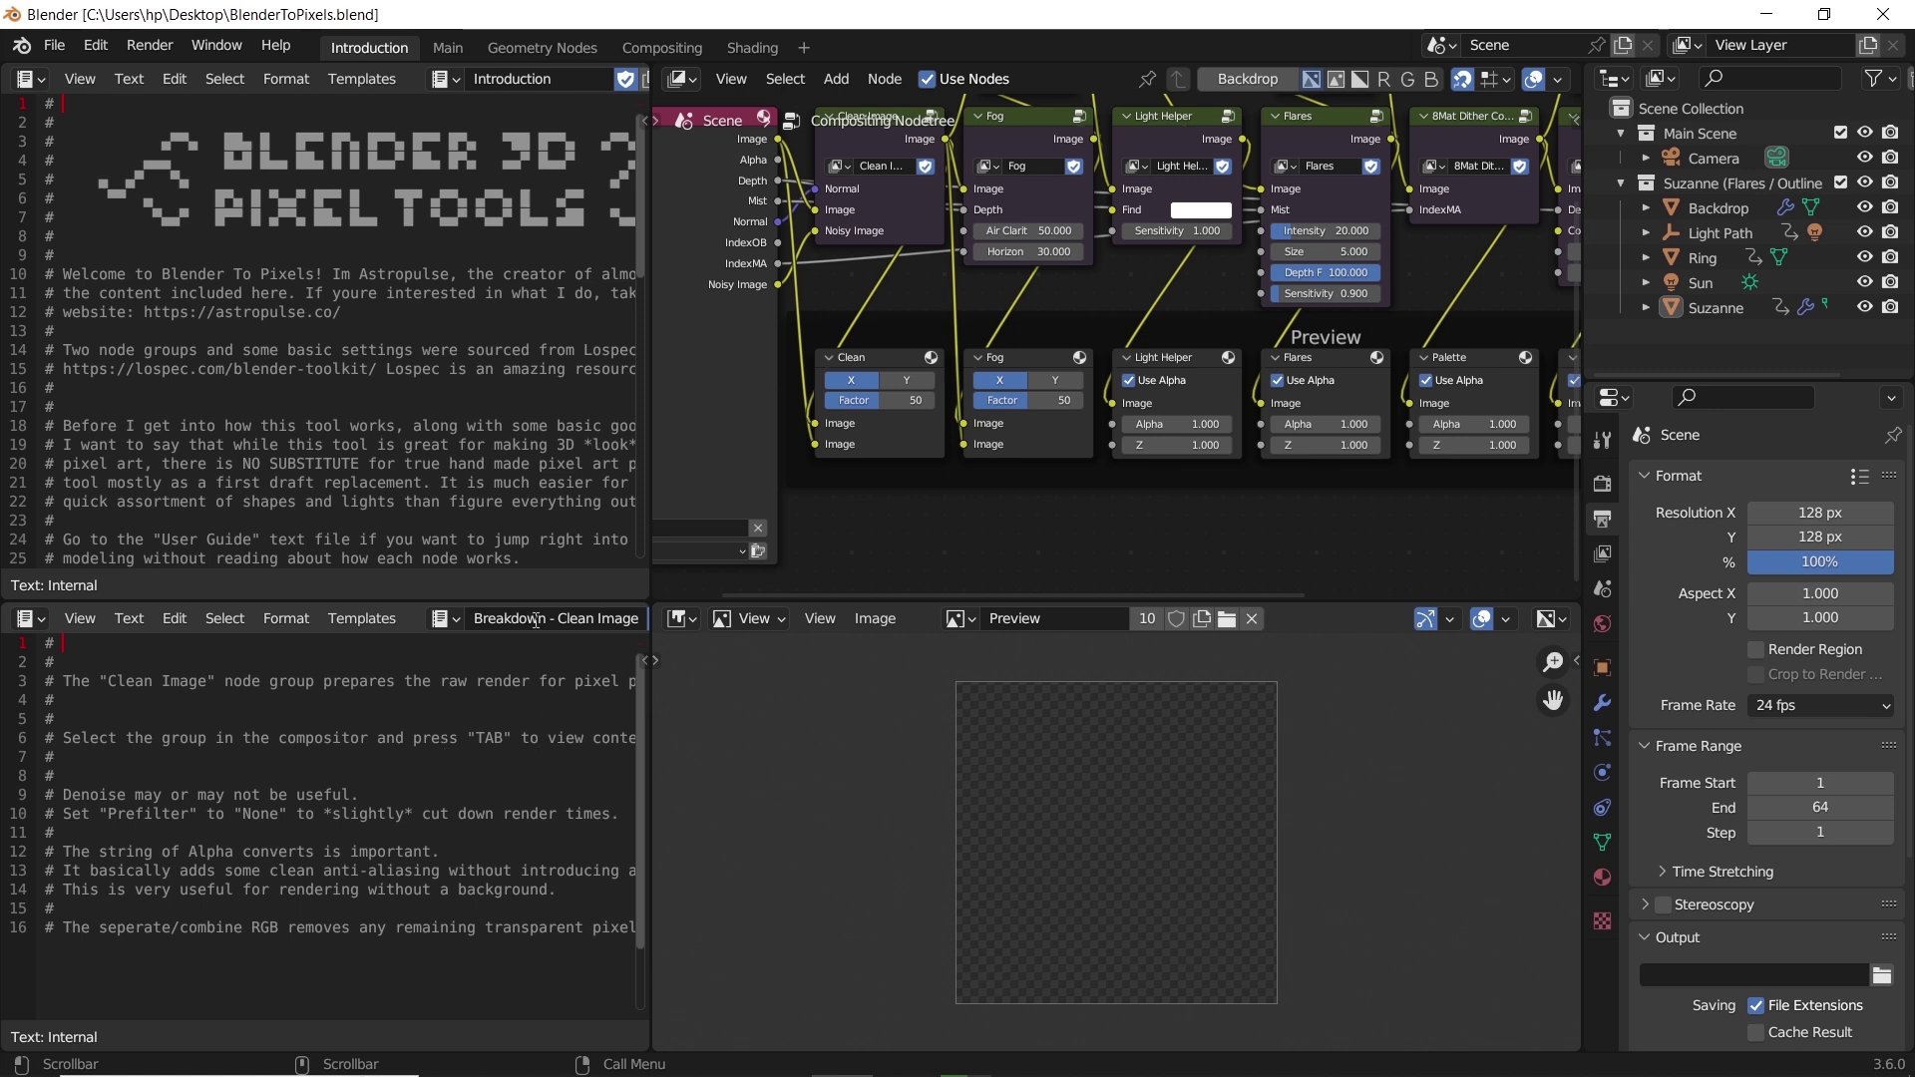
left_click(154, 53)
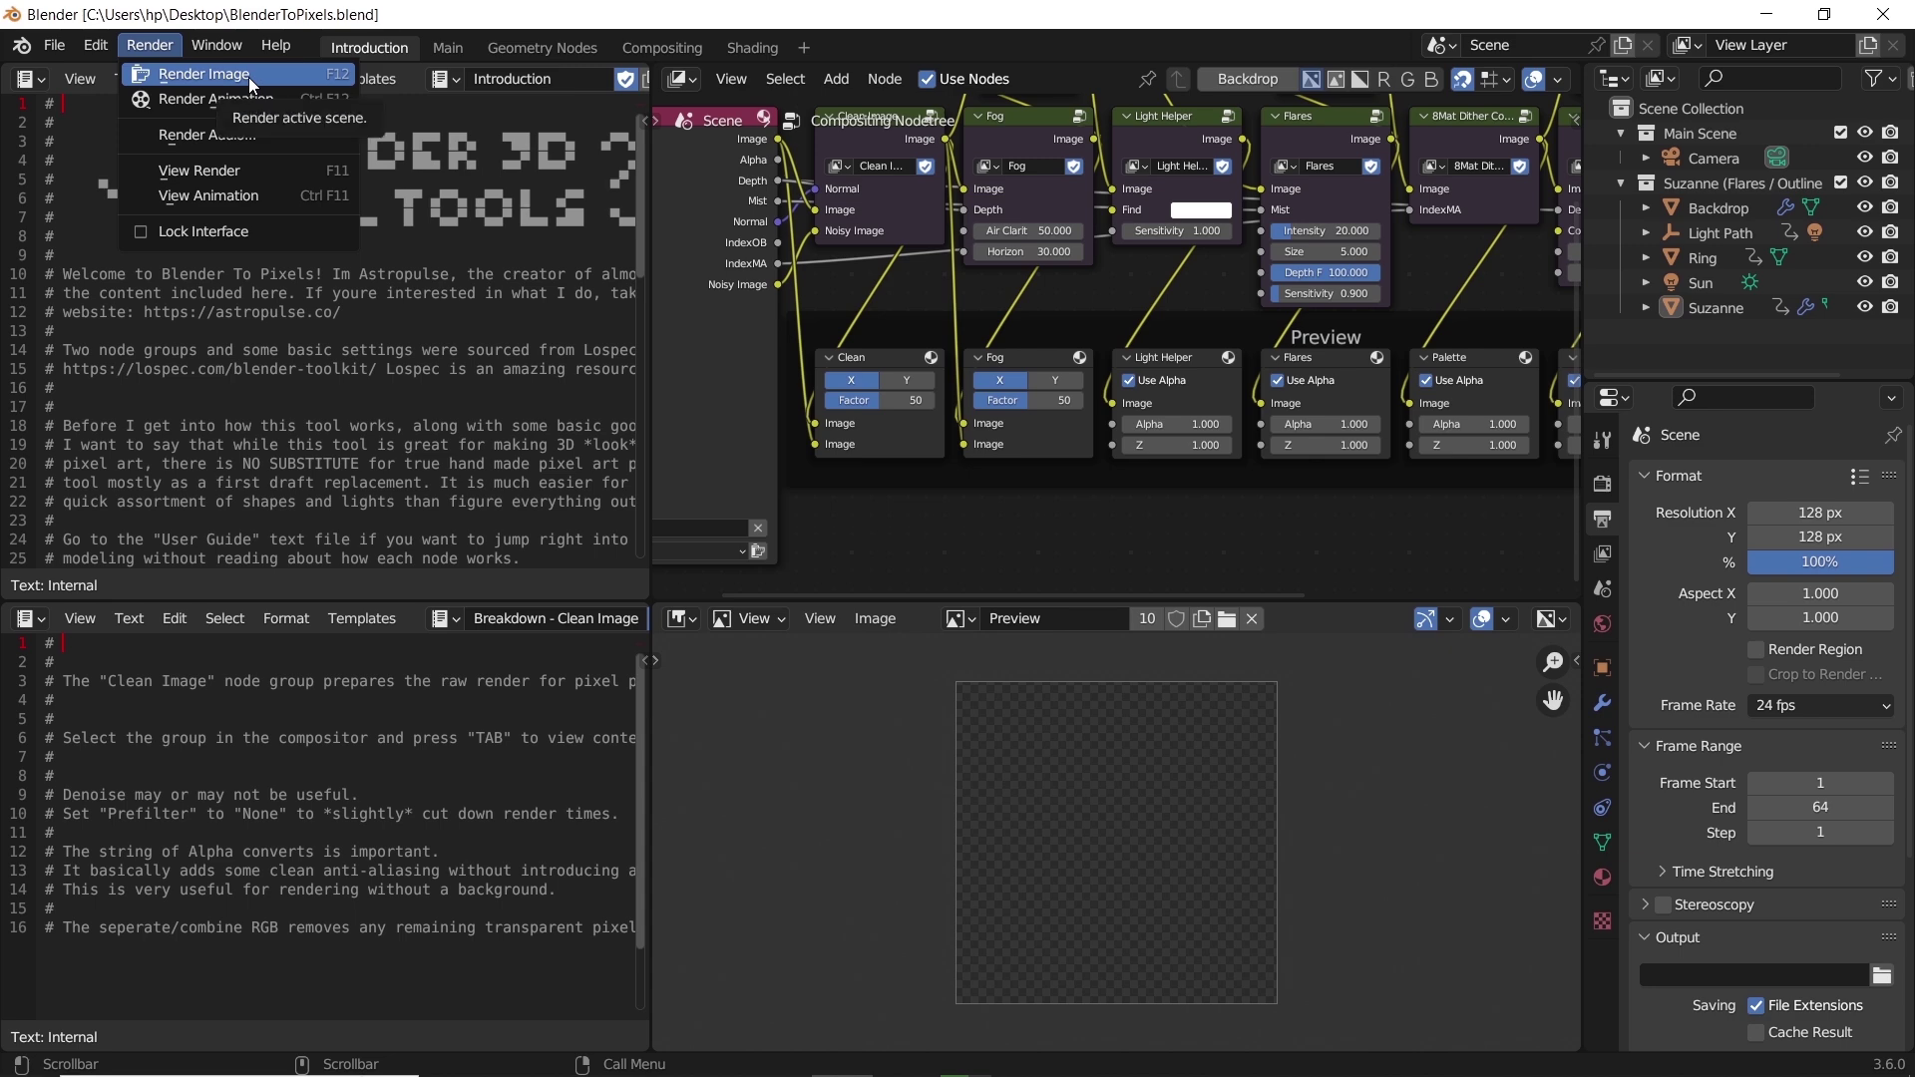
left_click(802, 47)
mouse_move(792, 94)
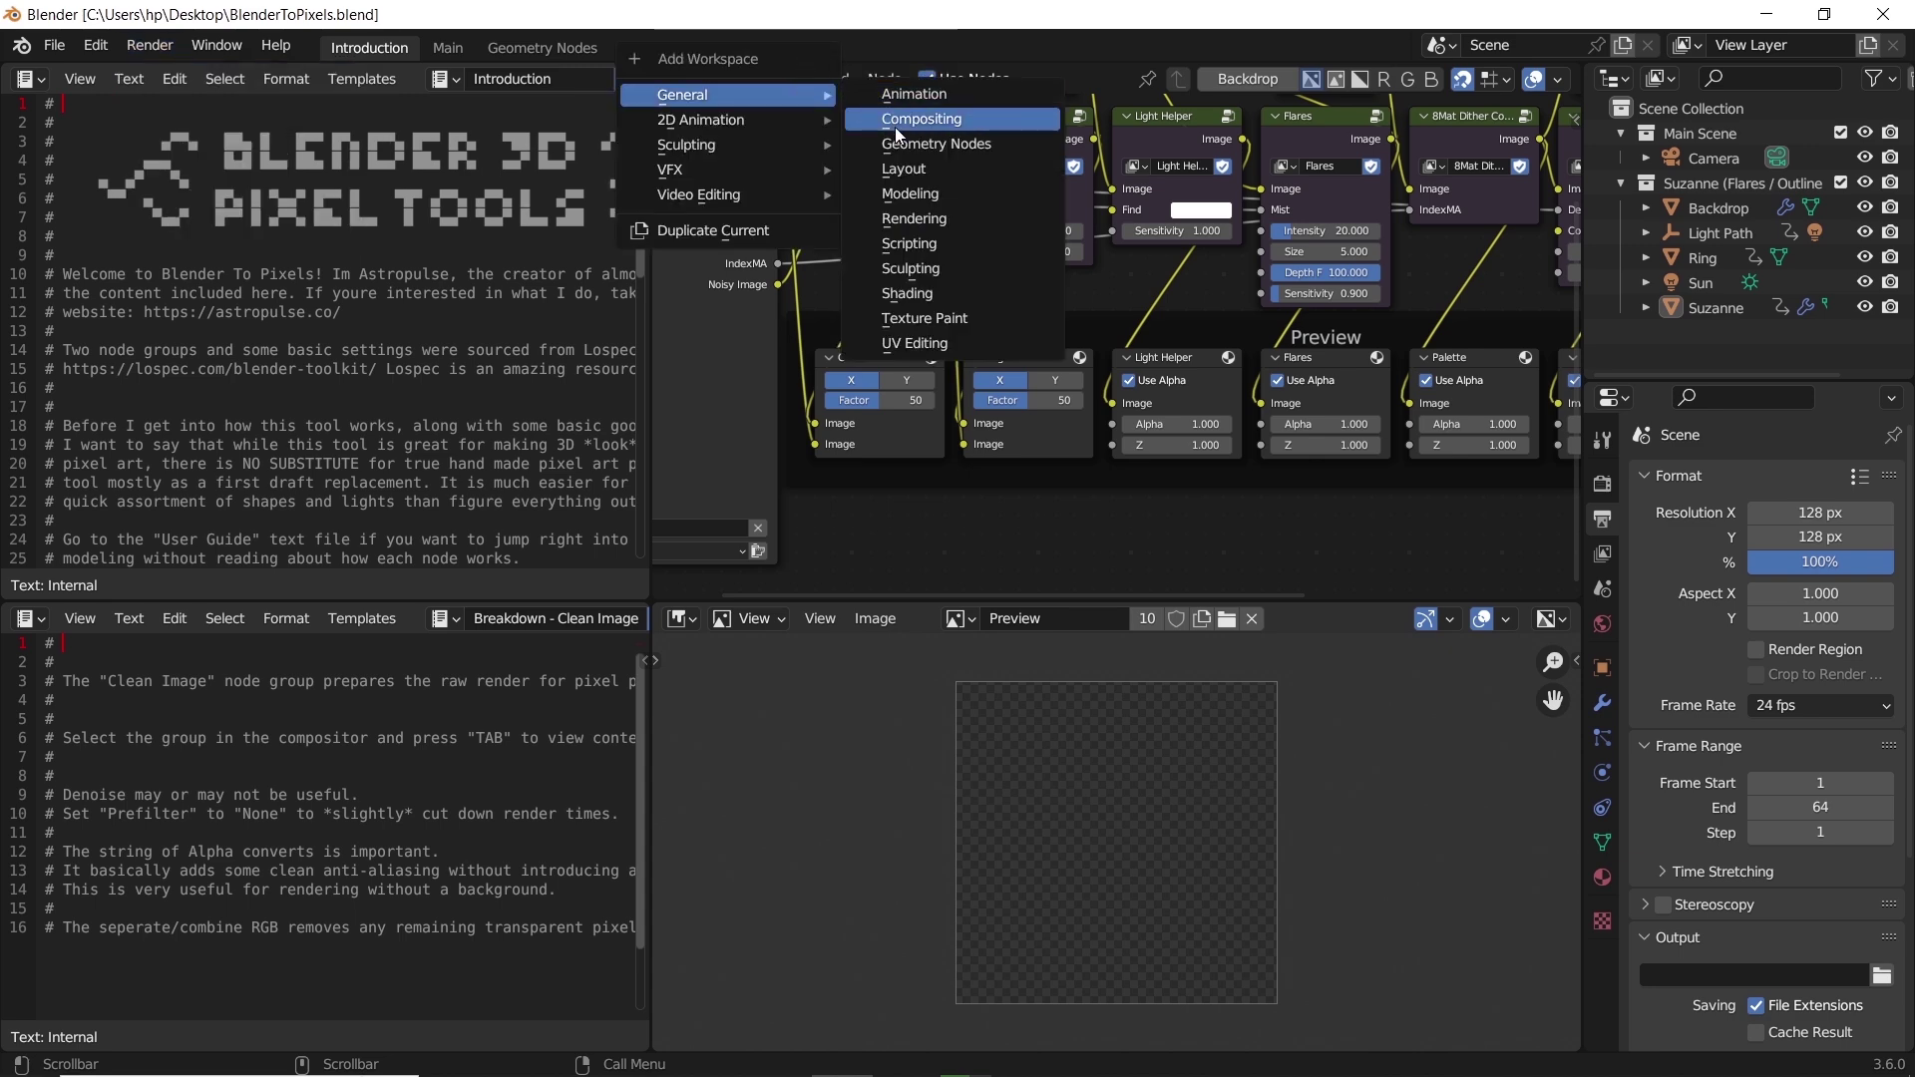
left_click(891, 168)
Orbit toward the ring and Suzanne, play and stop the animation, and return to the first frame.
middle_click_drag(819, 556, 987, 565)
scroll(986, 558, "up", 2)
key("space")
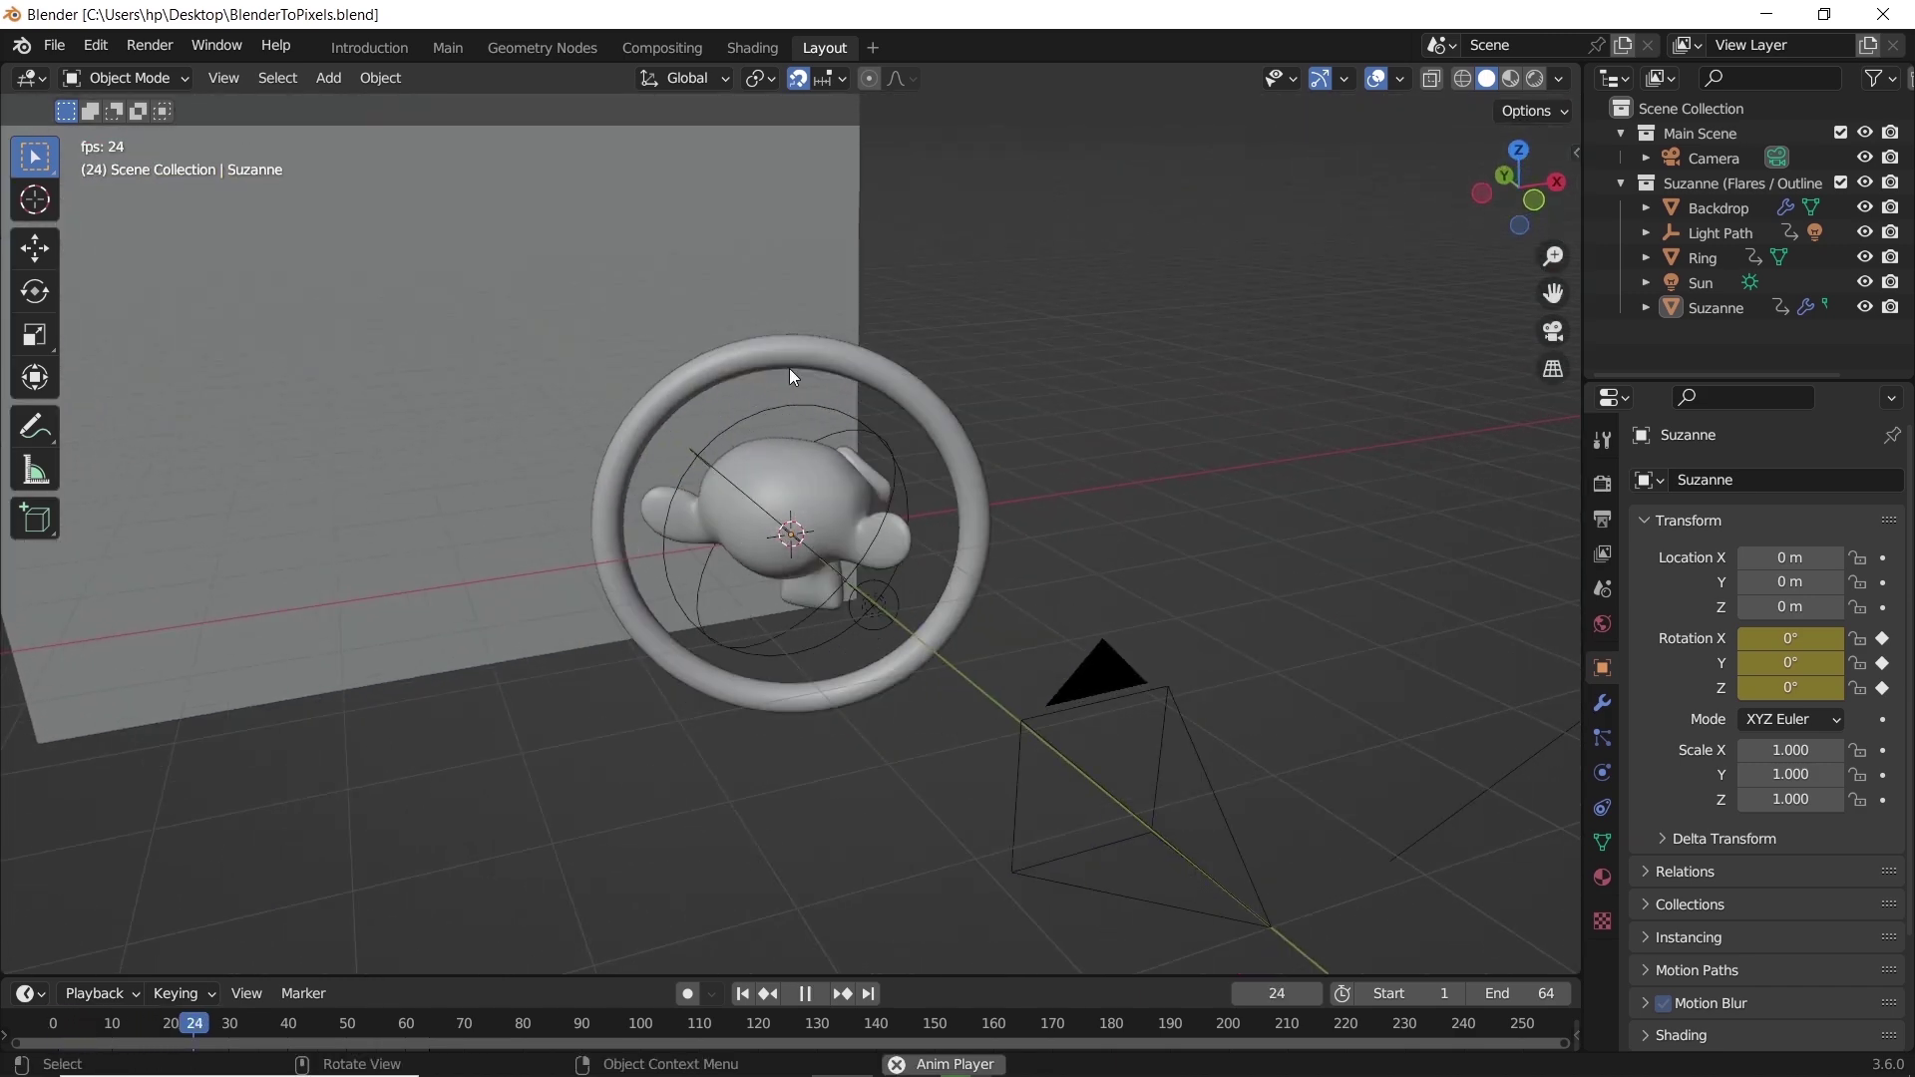
key("space")
left_click(739, 999)
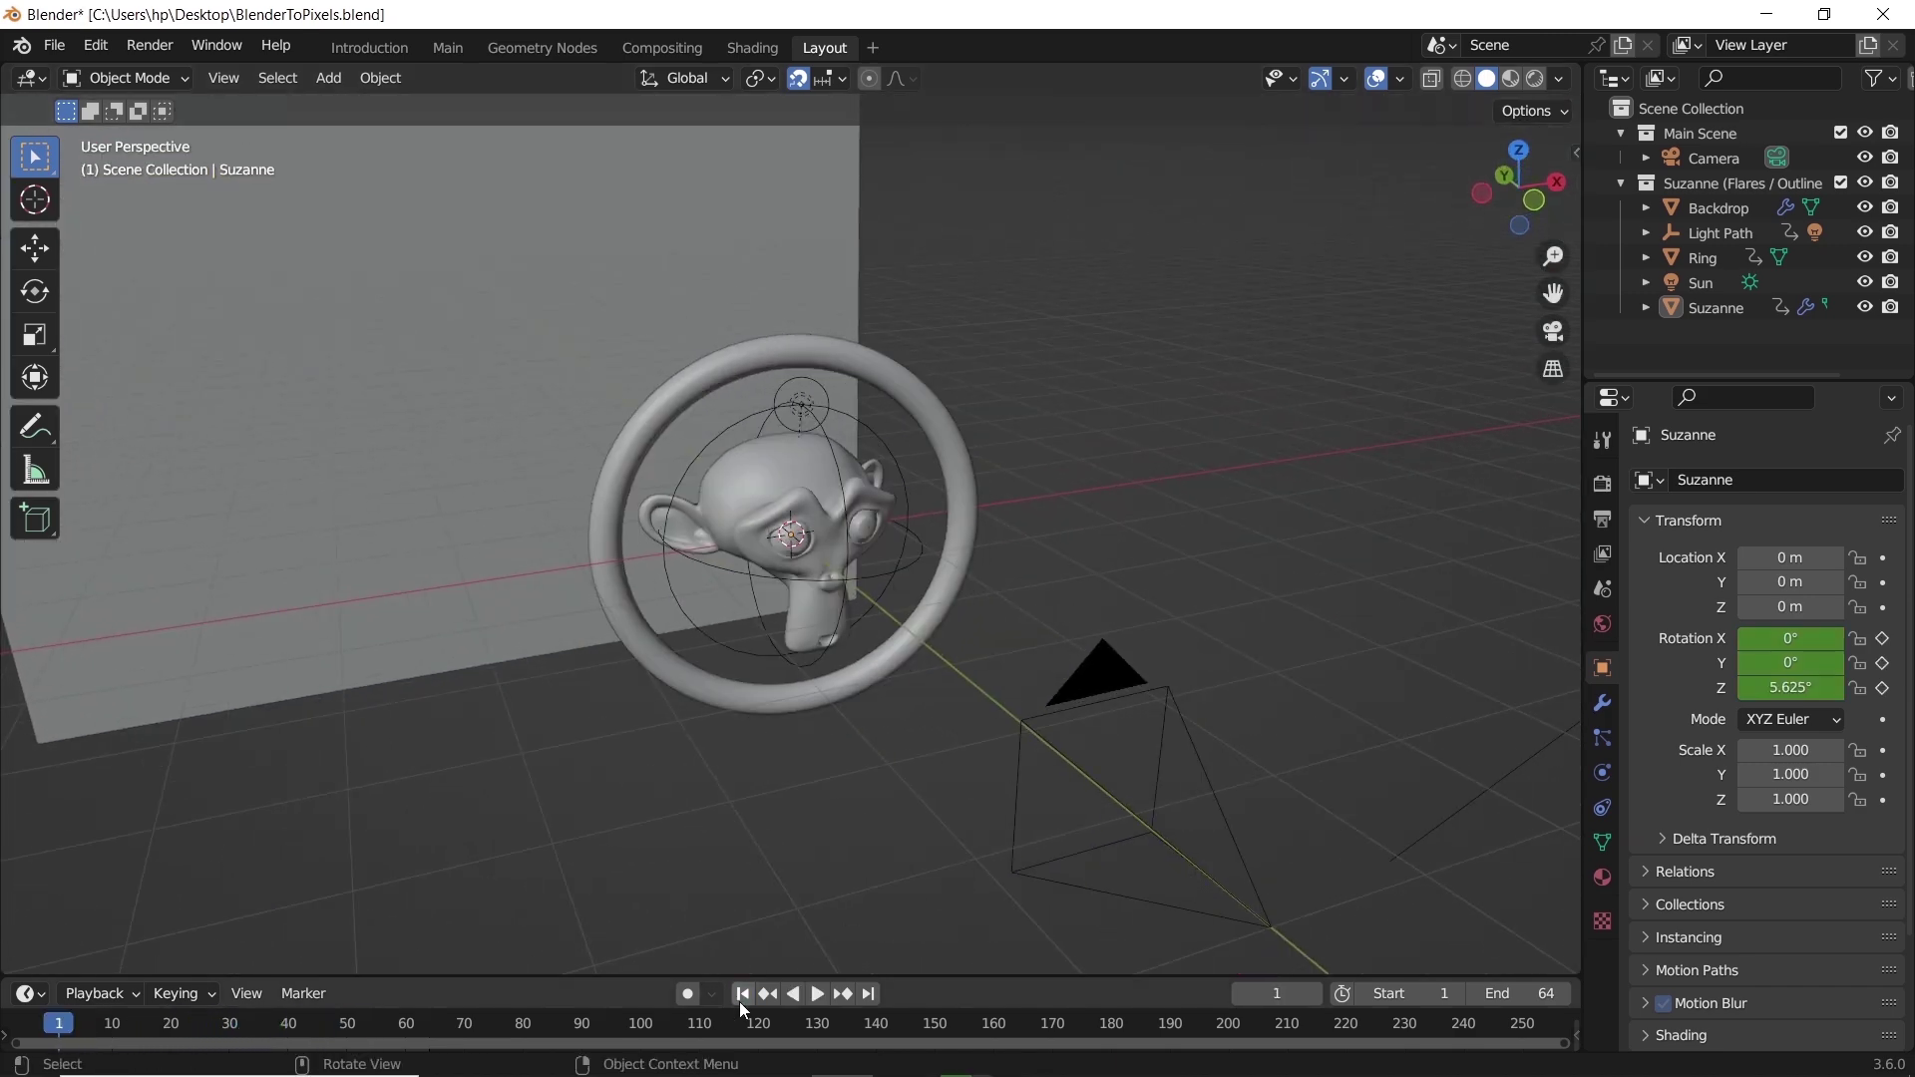
Back in Introduction, render the current frame, close the render window, and zoom the Preview.
left_click(339, 49)
left_click(150, 46)
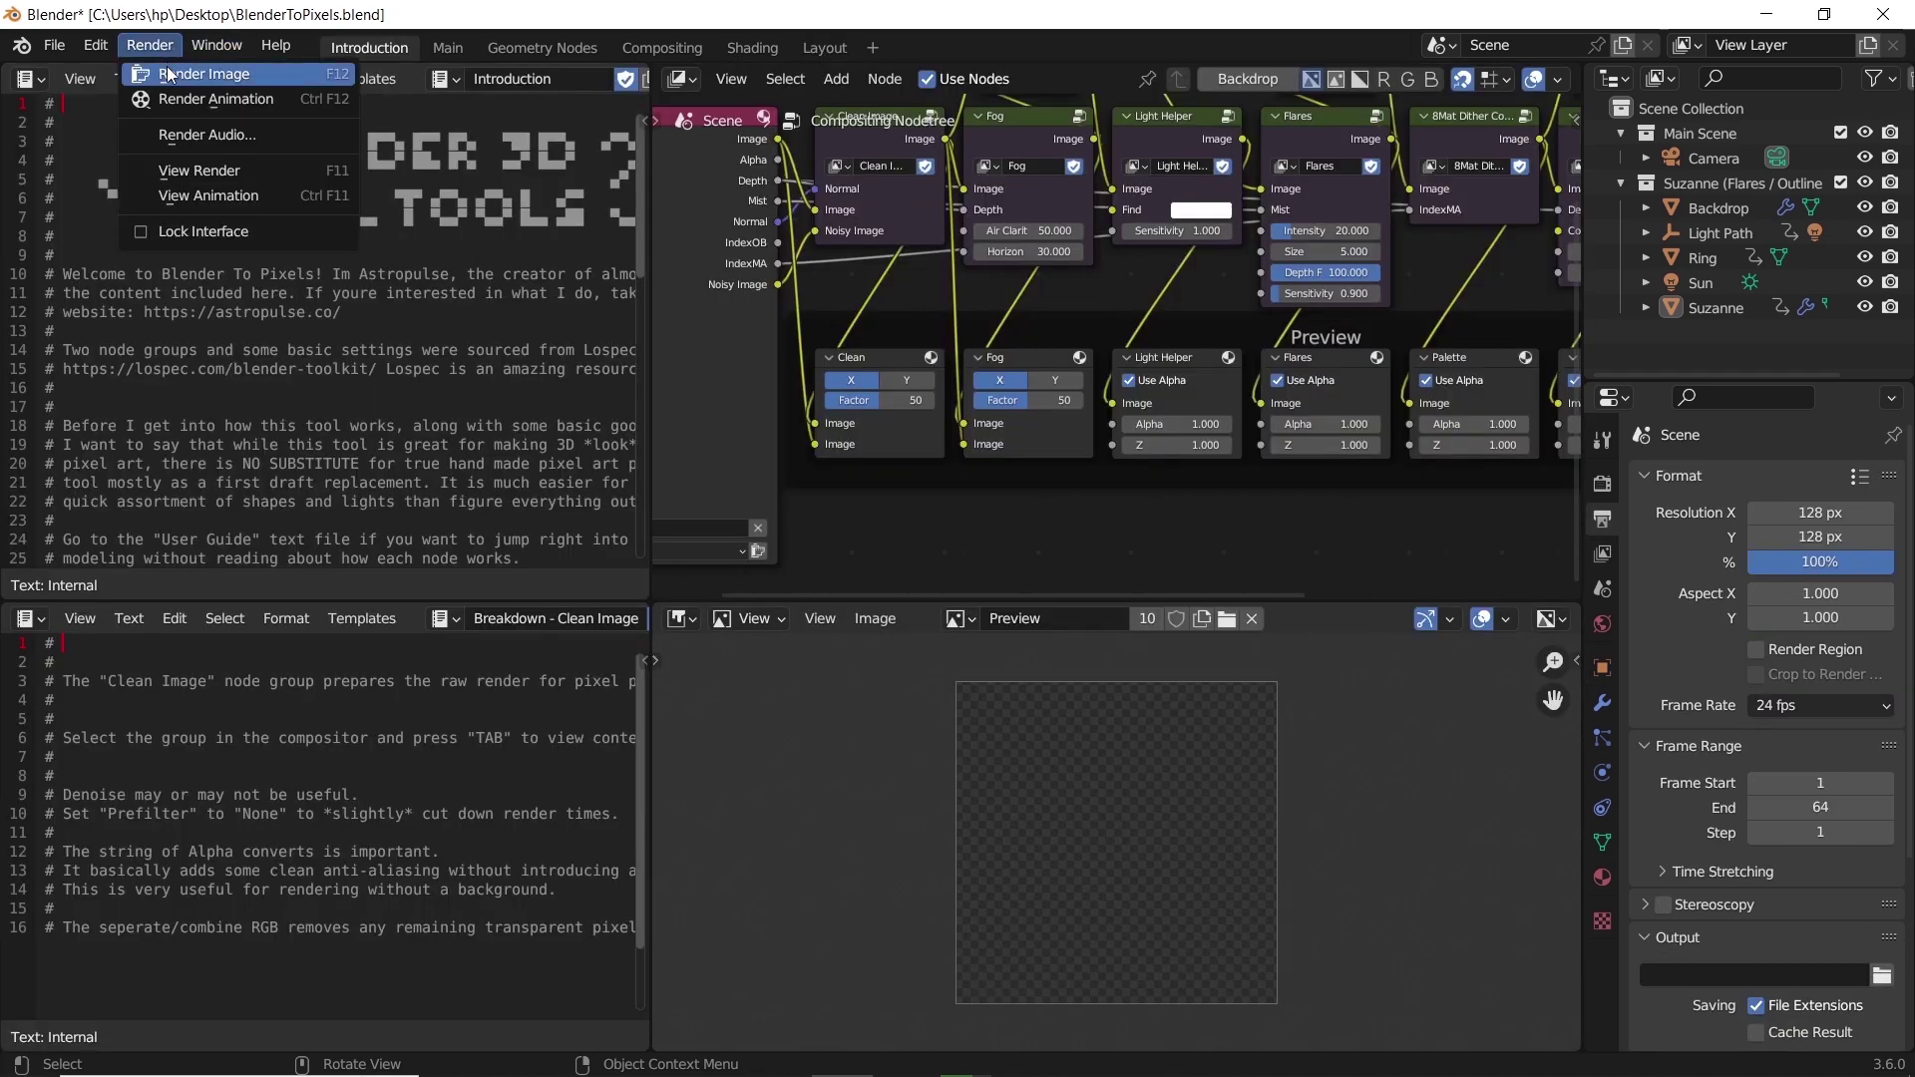
left_click(157, 71)
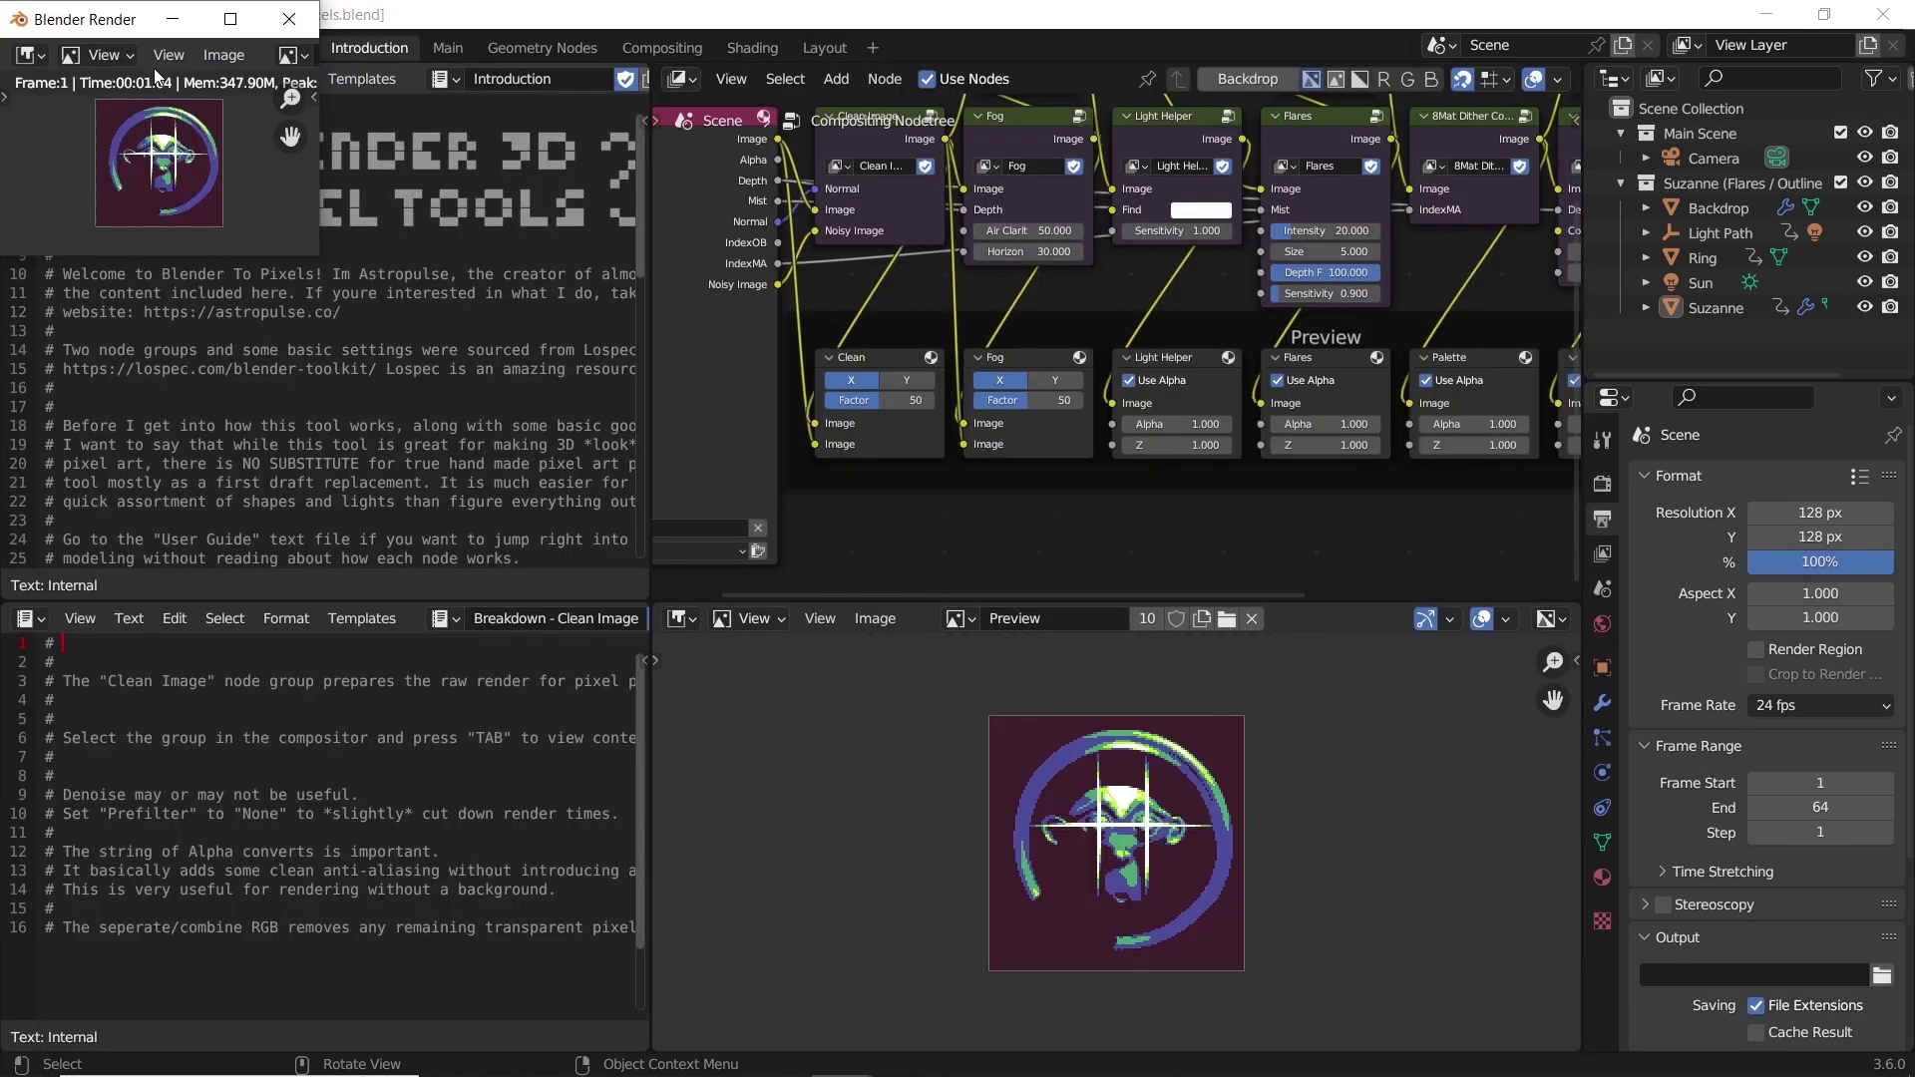
left_click(288, 19)
scroll(1124, 858, "up", 4)
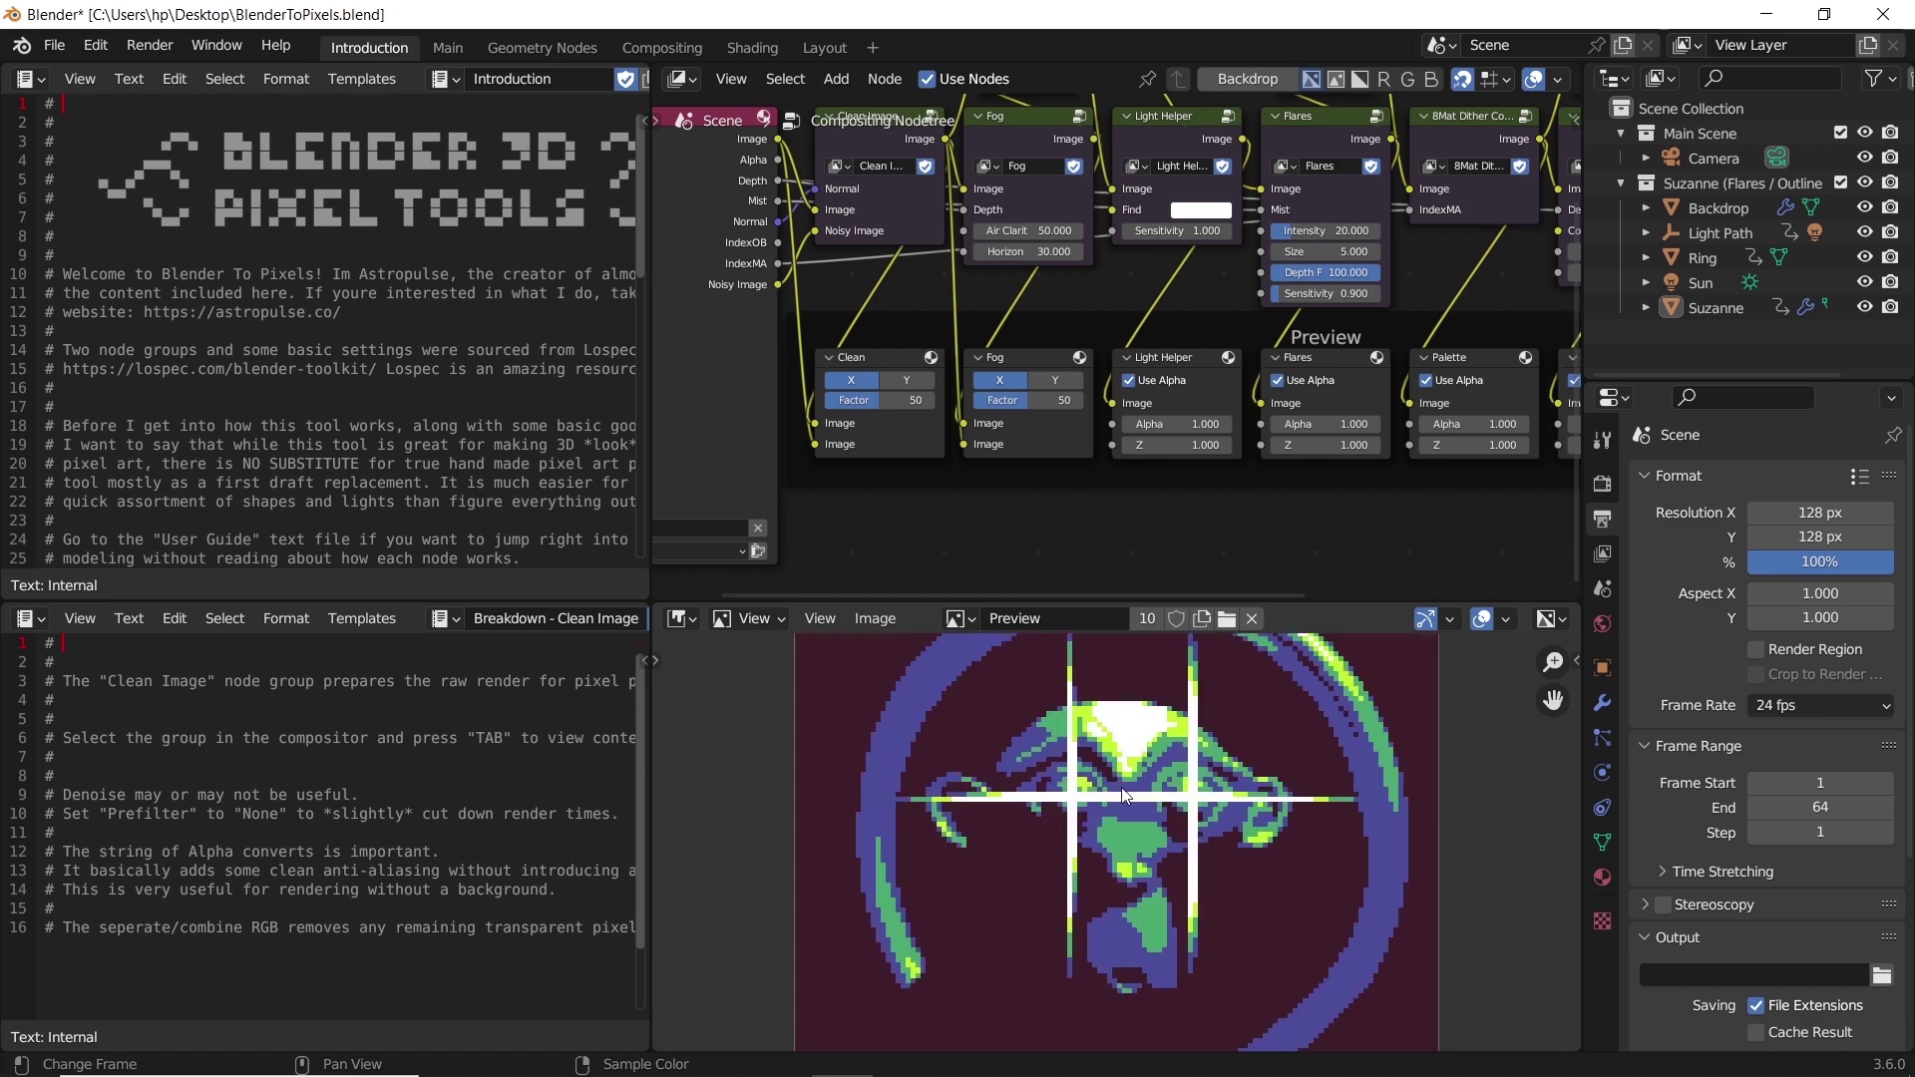
middle_click_drag(1173, 422, 957, 462)
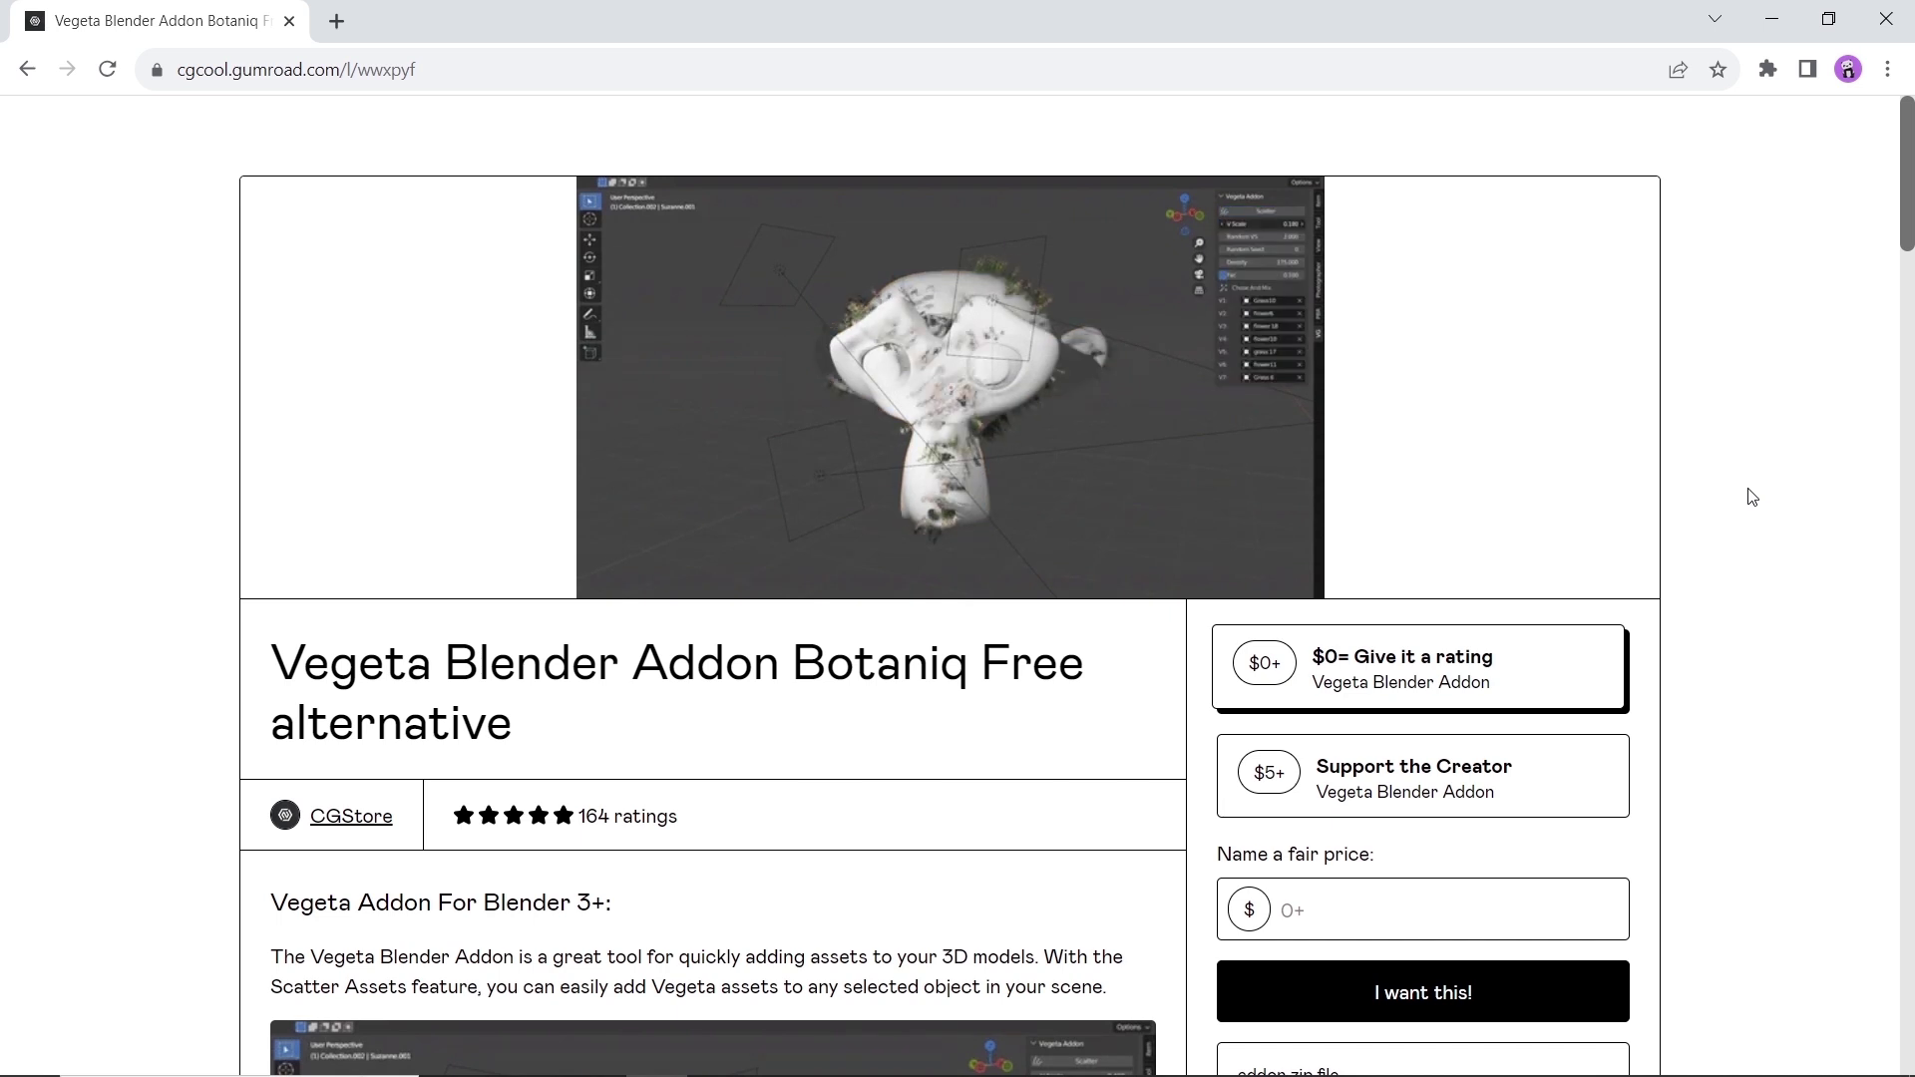
Enter 0 as the Vegeta add-on's fair price and click I want this!
scroll(1752, 496, "down", 2)
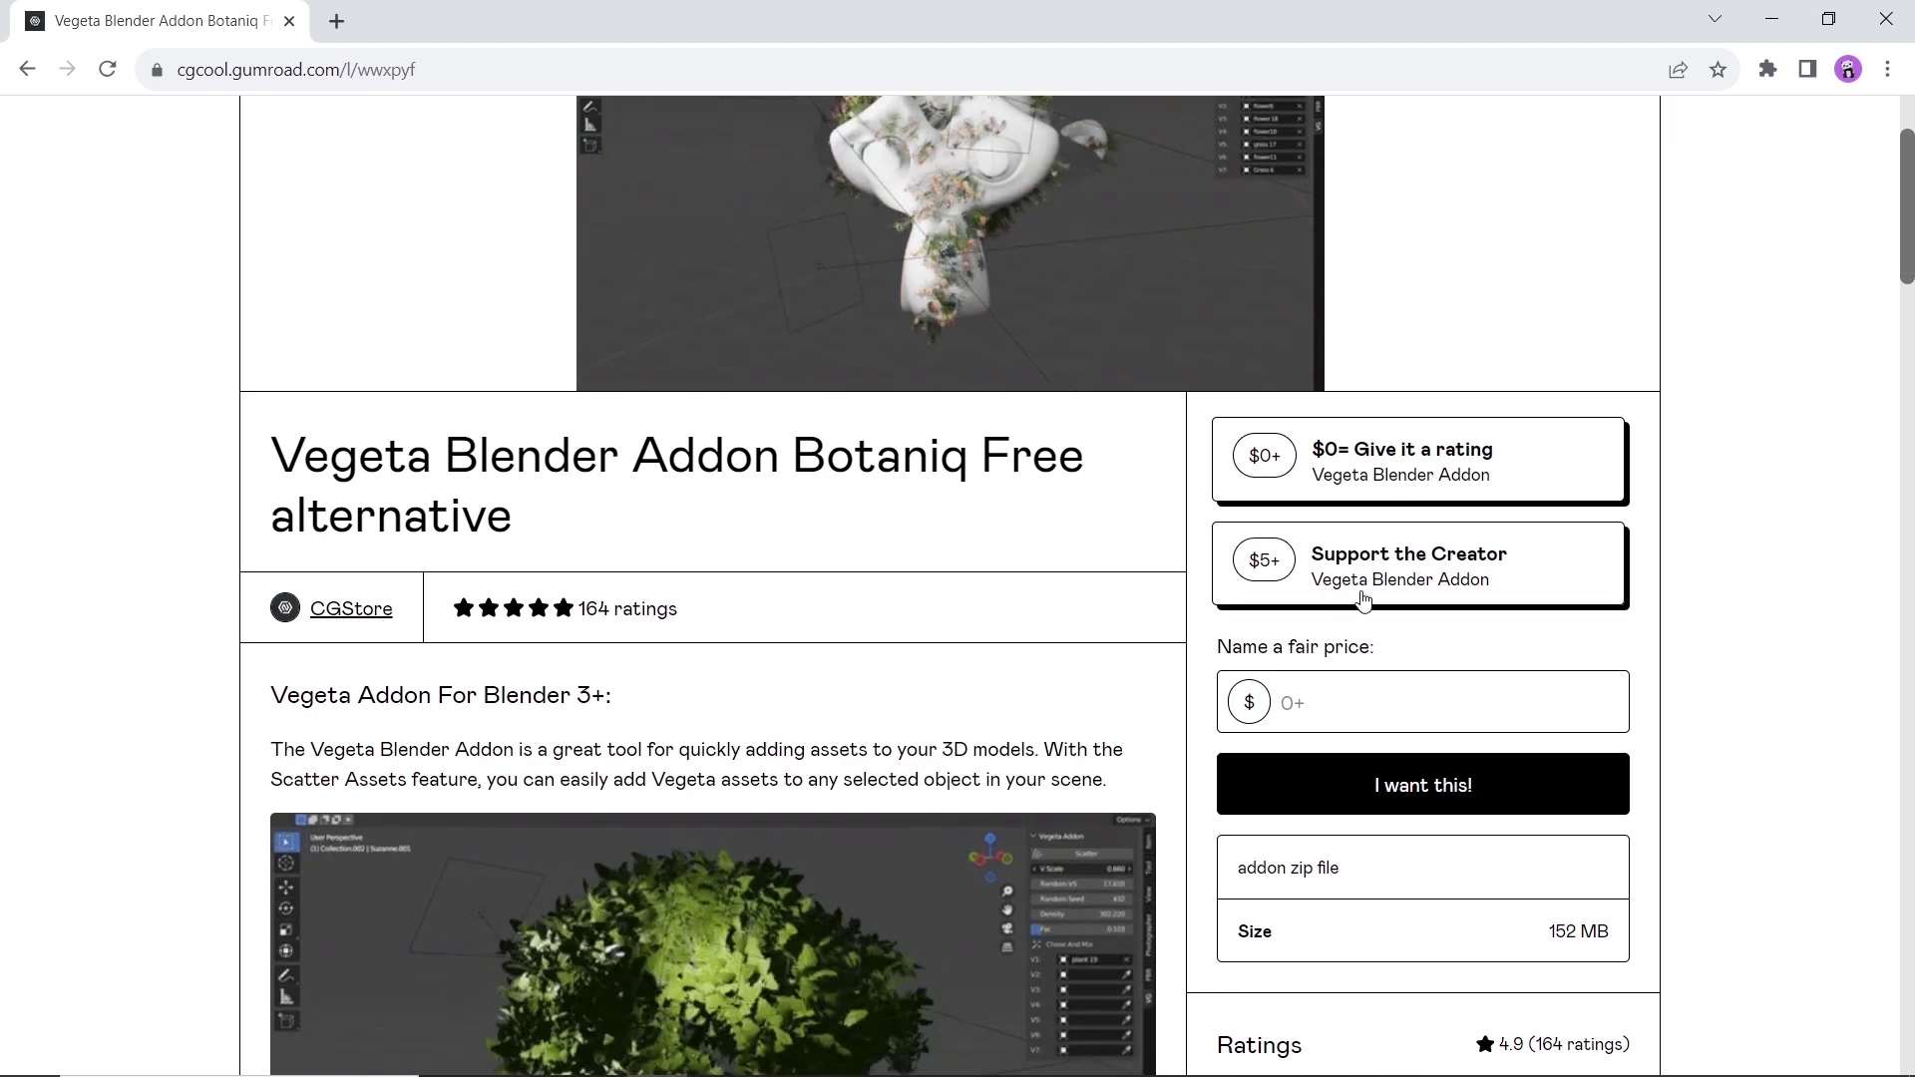
scroll(1362, 599, "down", 4)
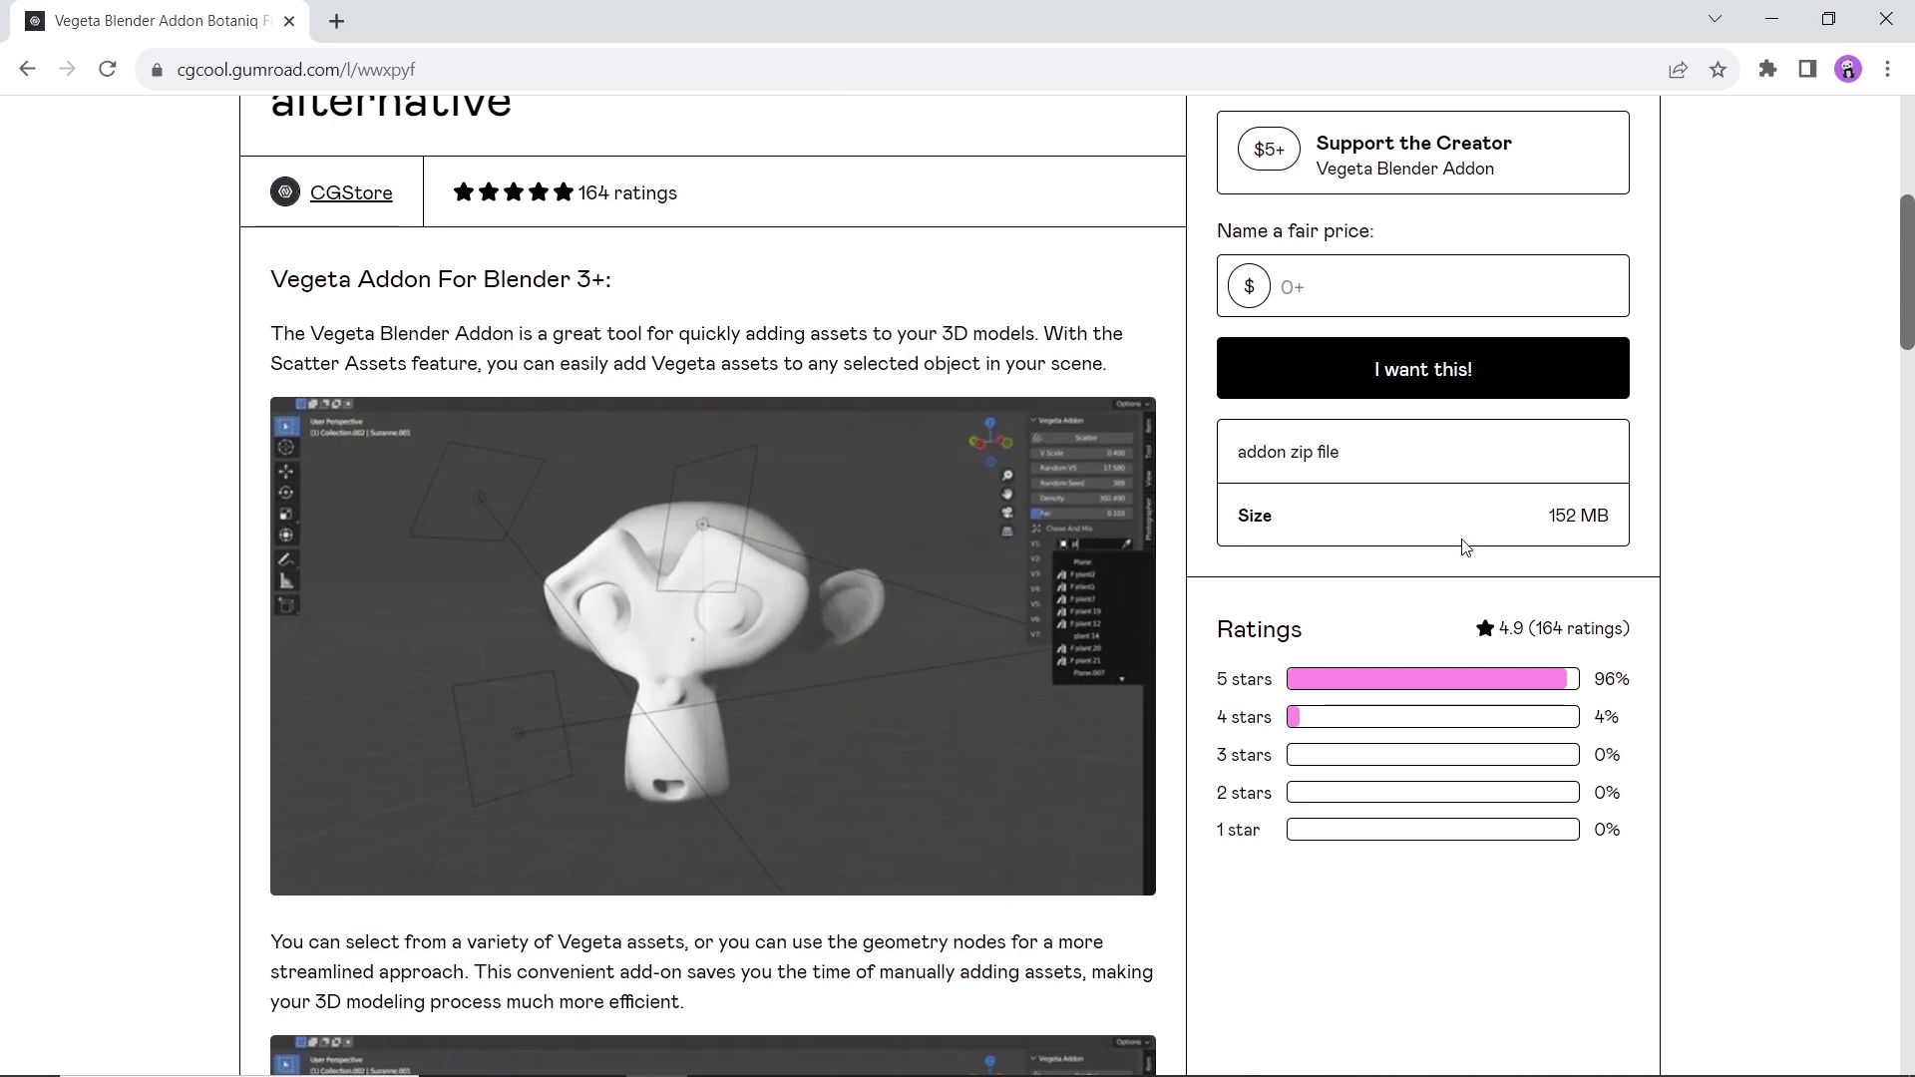
left_click(1316, 289)
type("0")
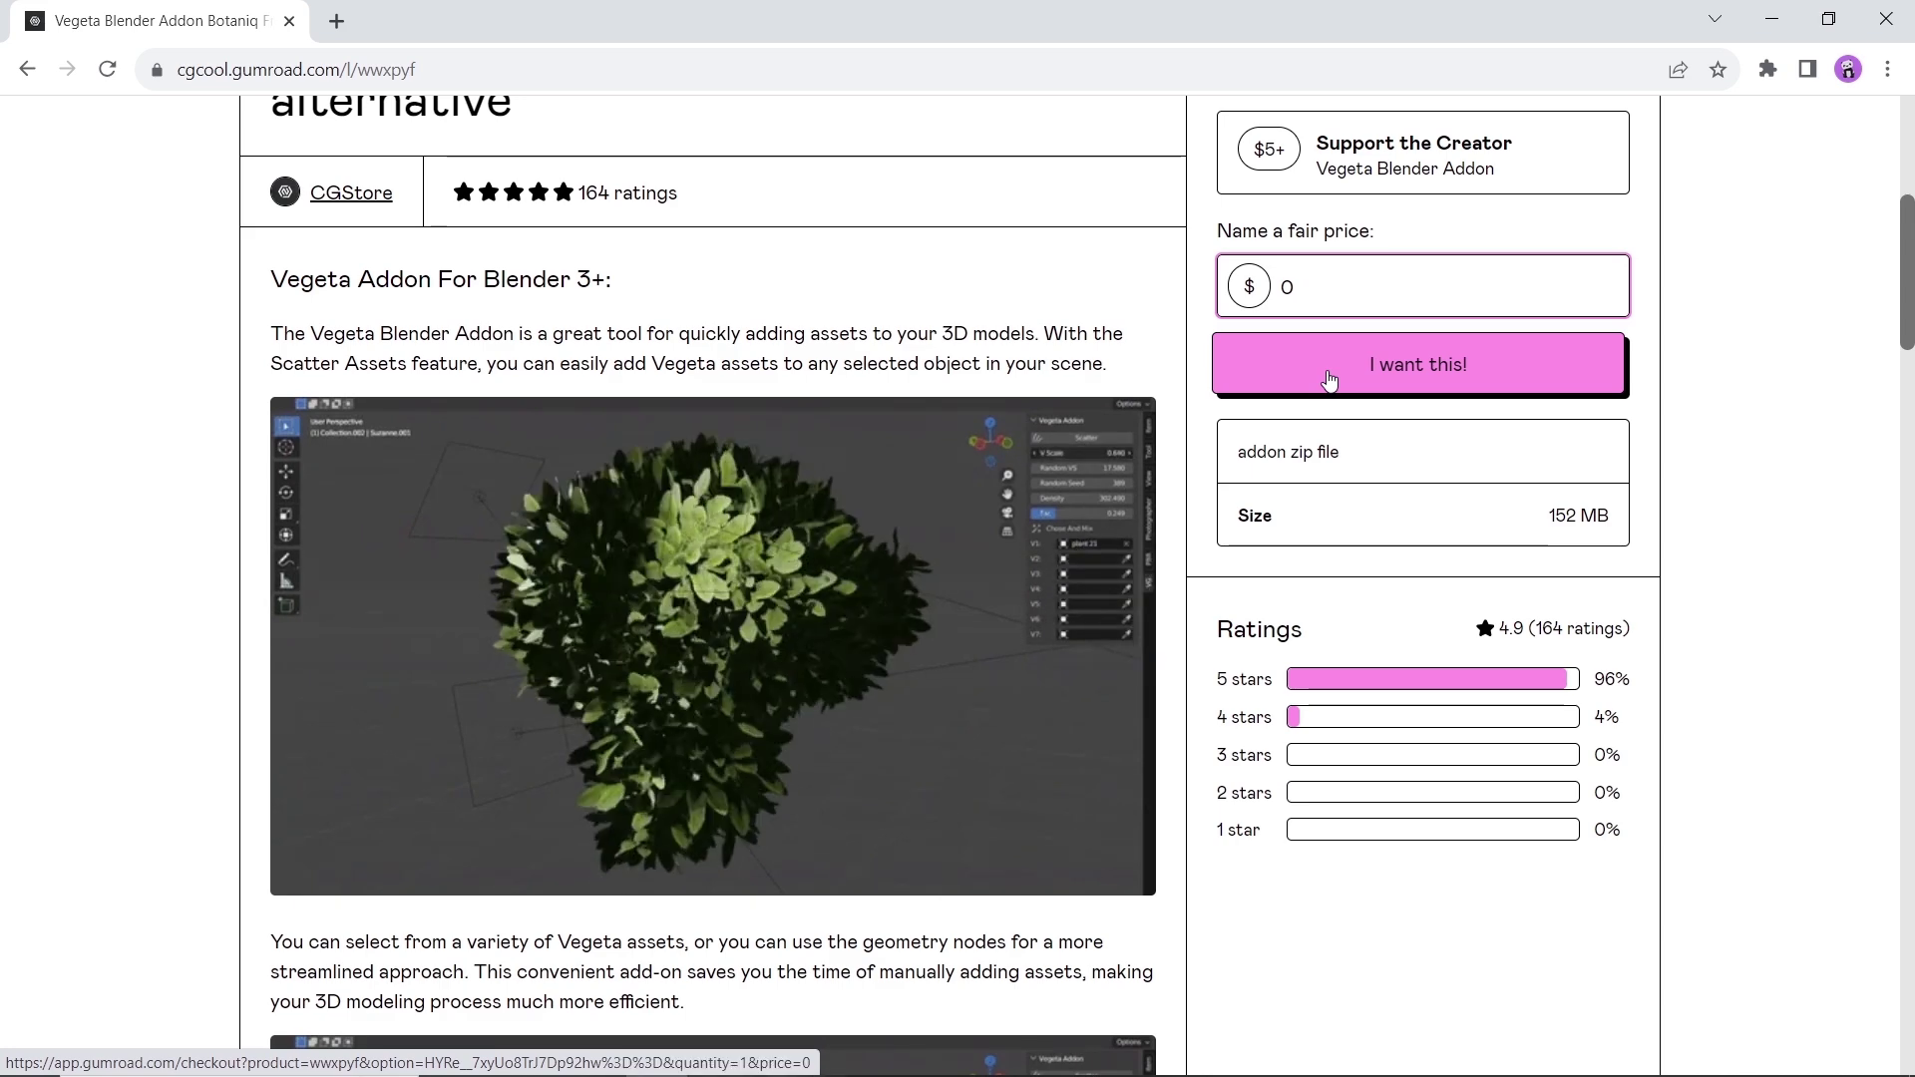
scroll(816, 479, "down", 8)
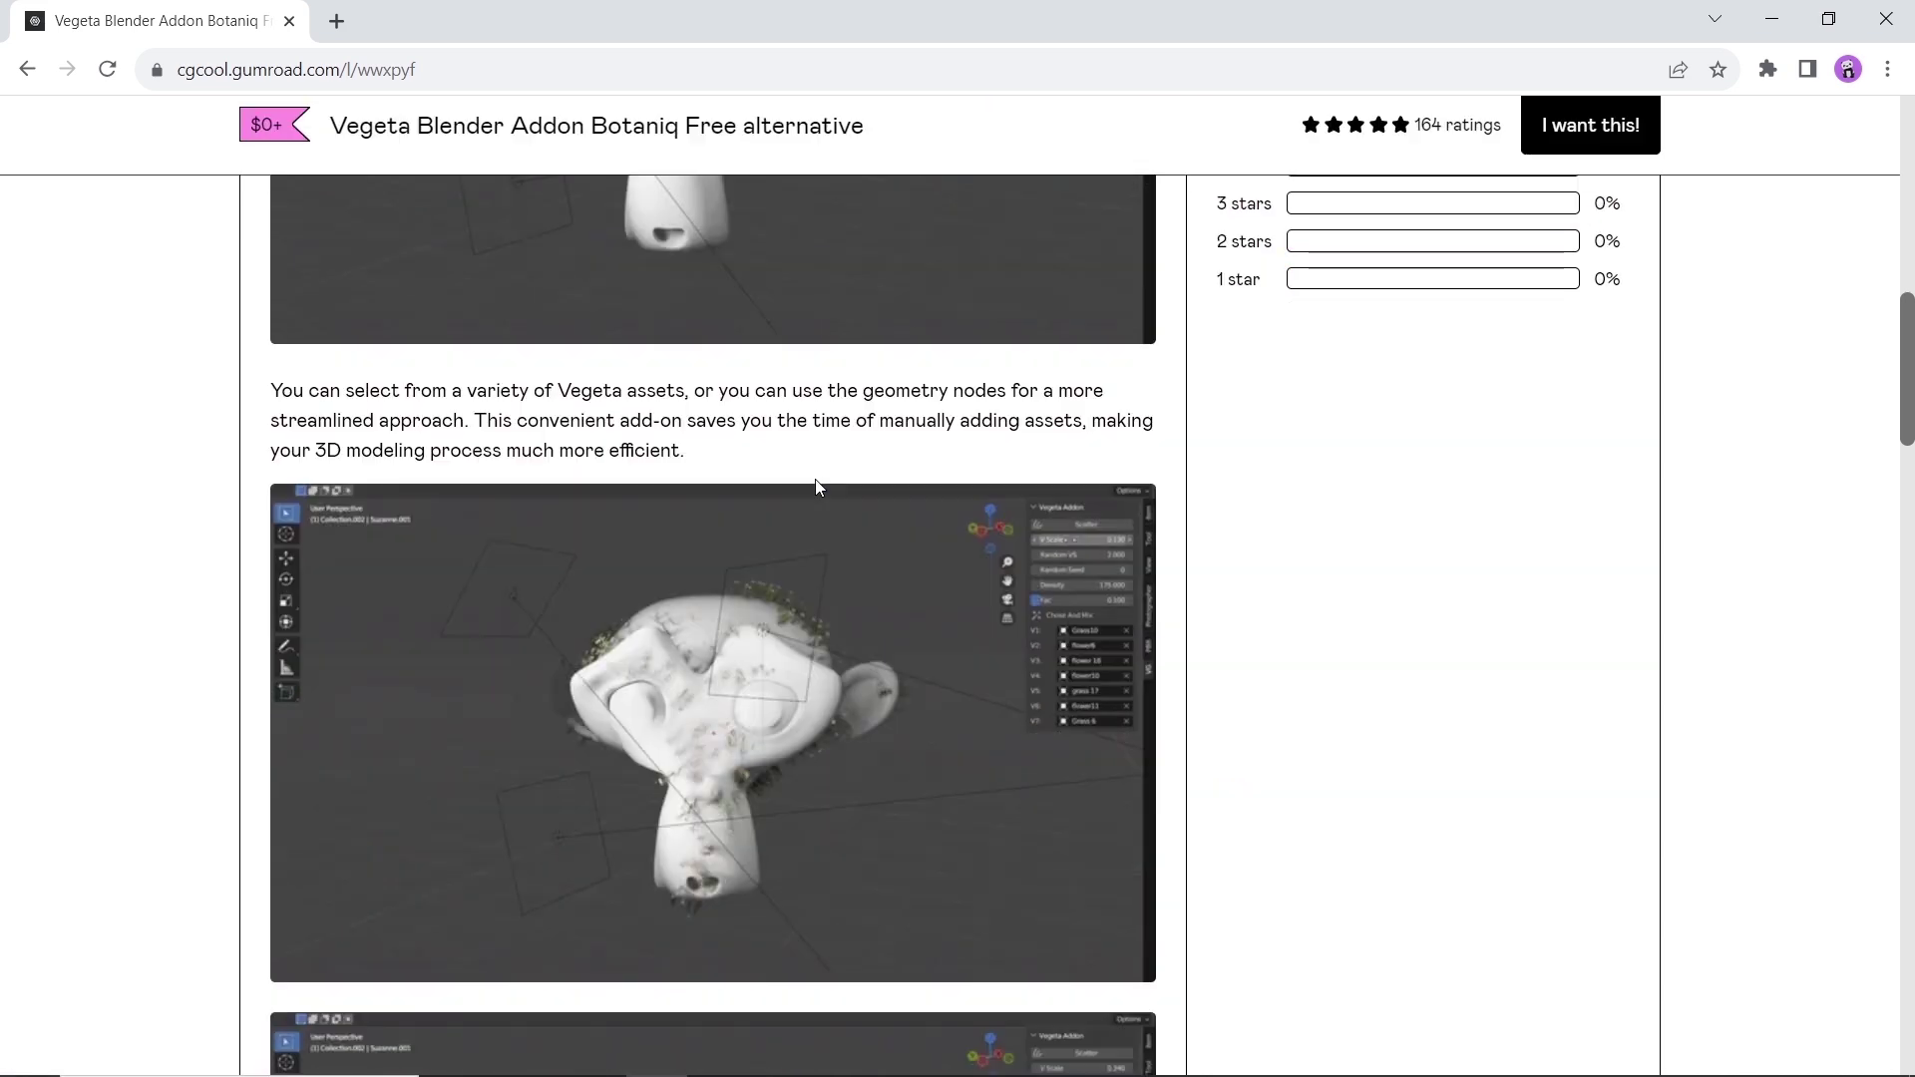
scroll(816, 487, "down", 6)
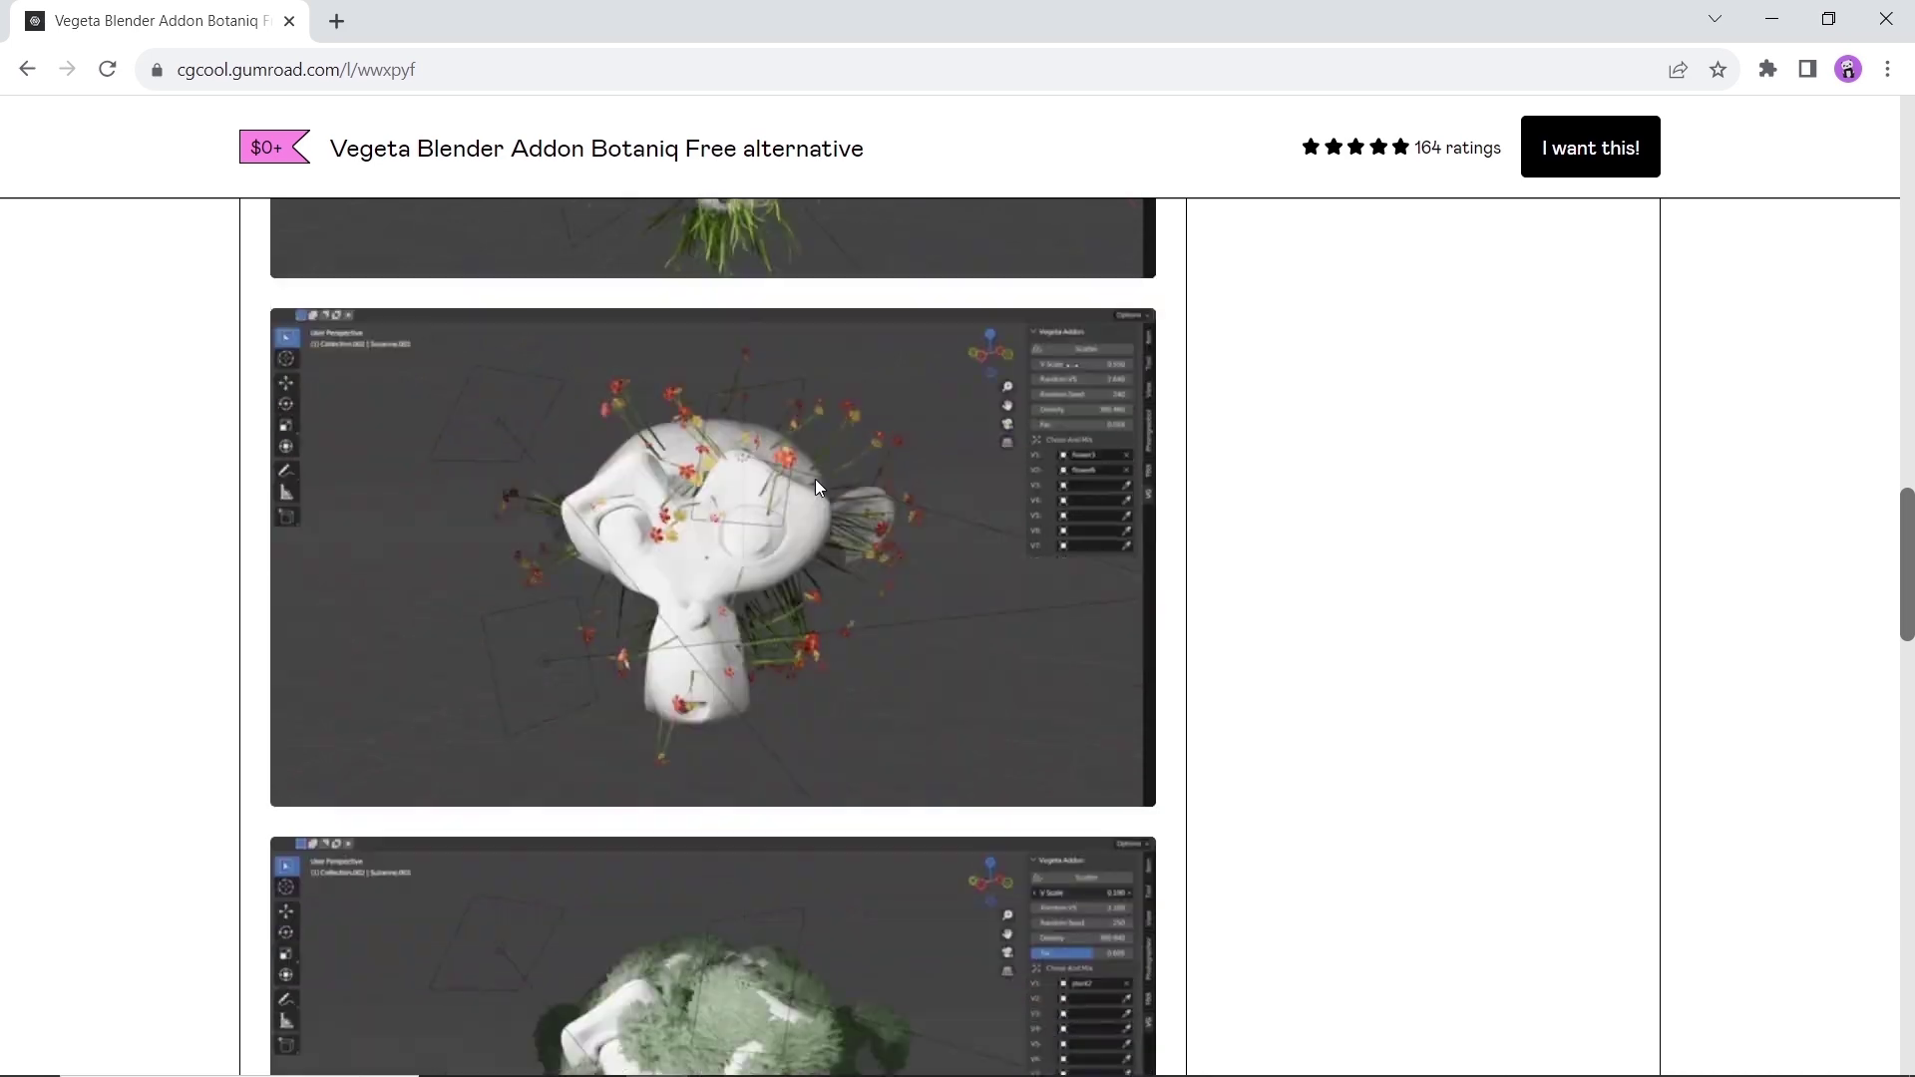
scroll(837, 475, "up", 15)
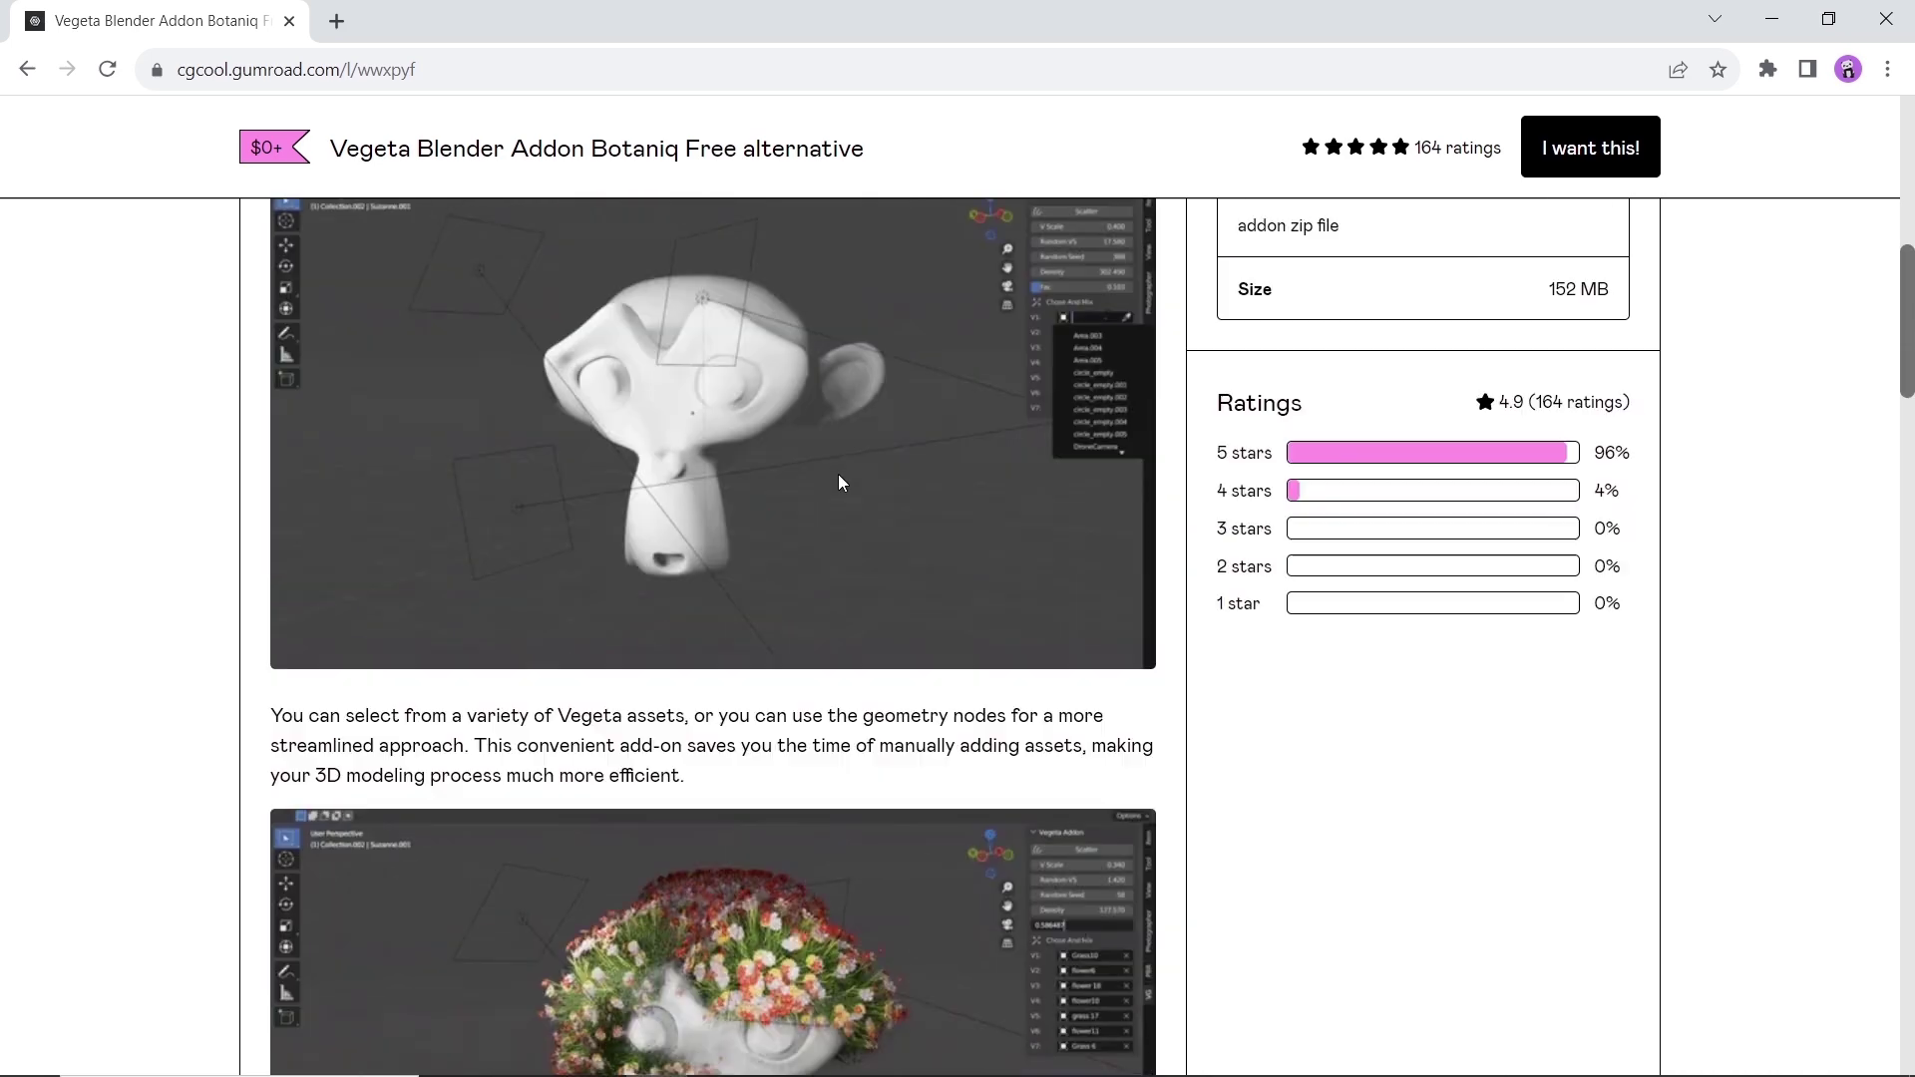
scroll(1137, 435, "up", 2)
left_click(1424, 572)
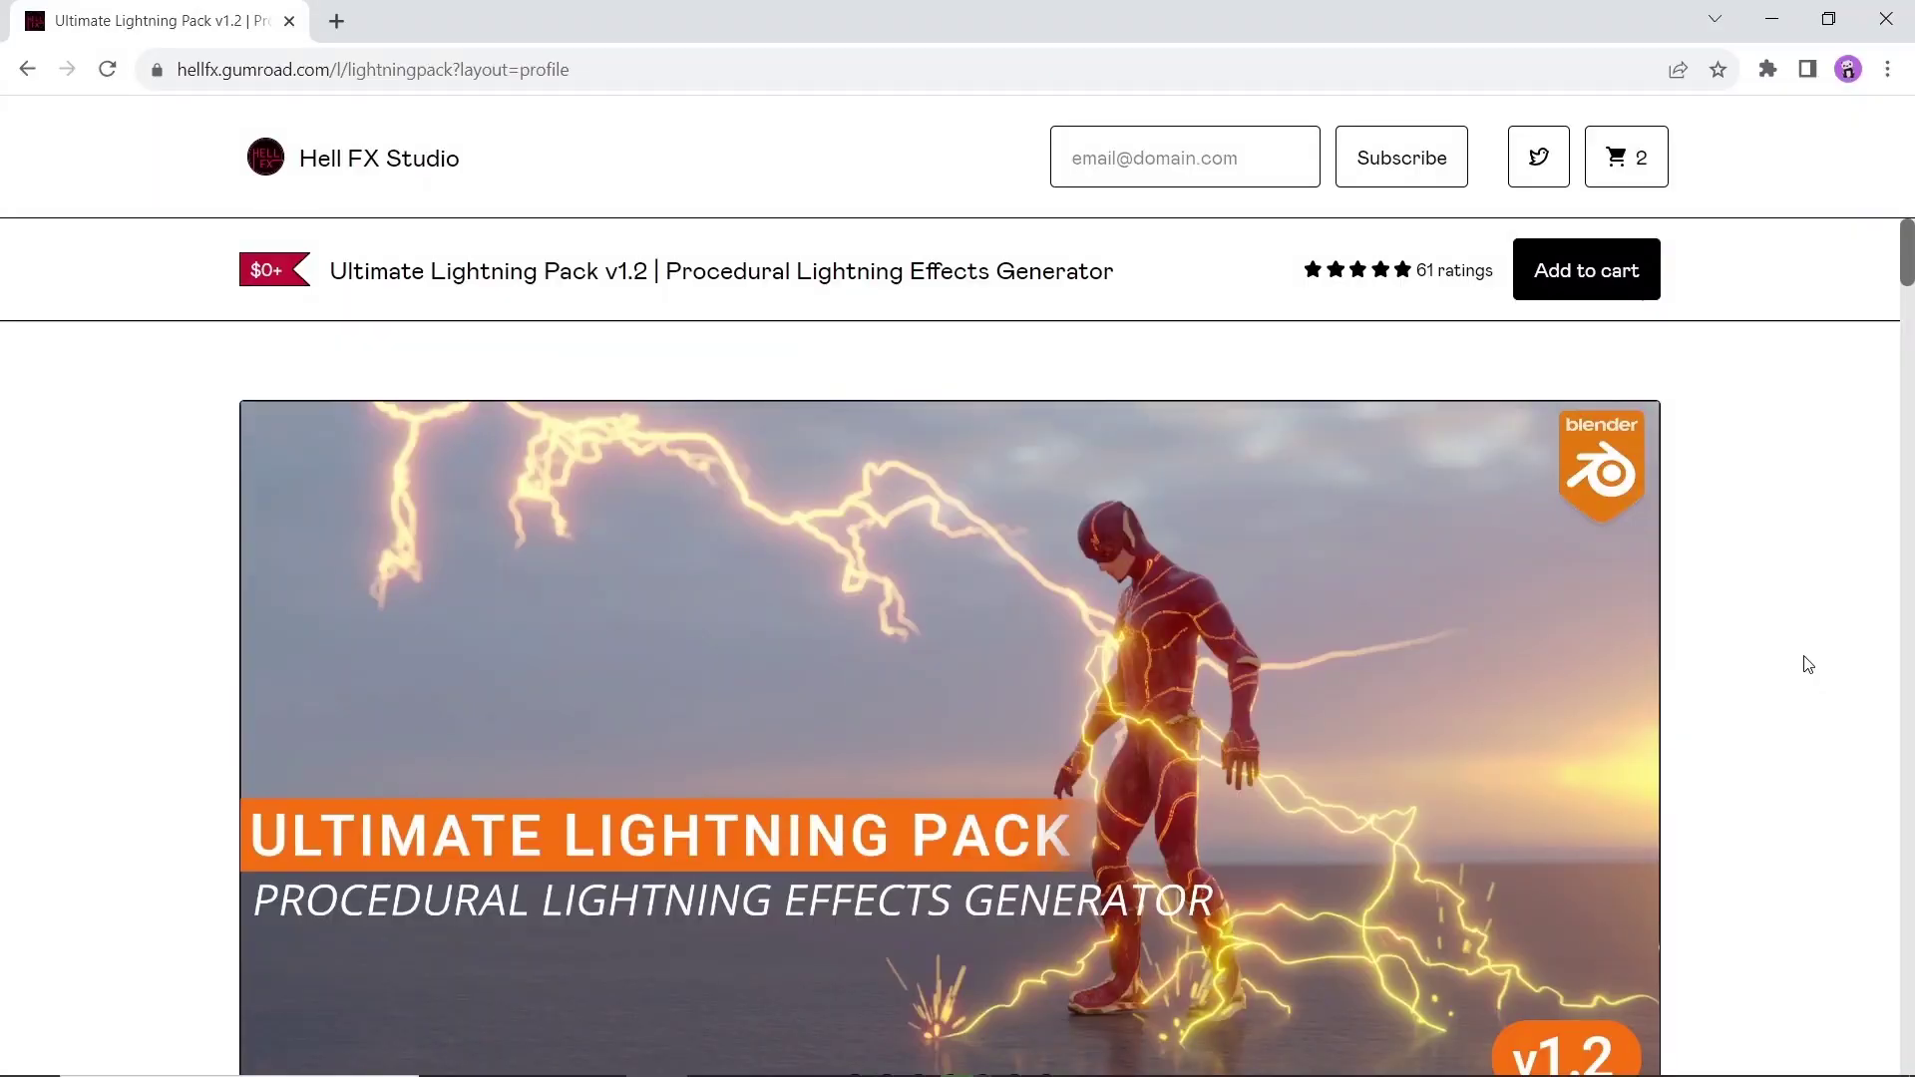
Scroll through the Ultimate Lightning Pack's Key Features down to the documentation image.
scroll(1808, 664, "down", 4)
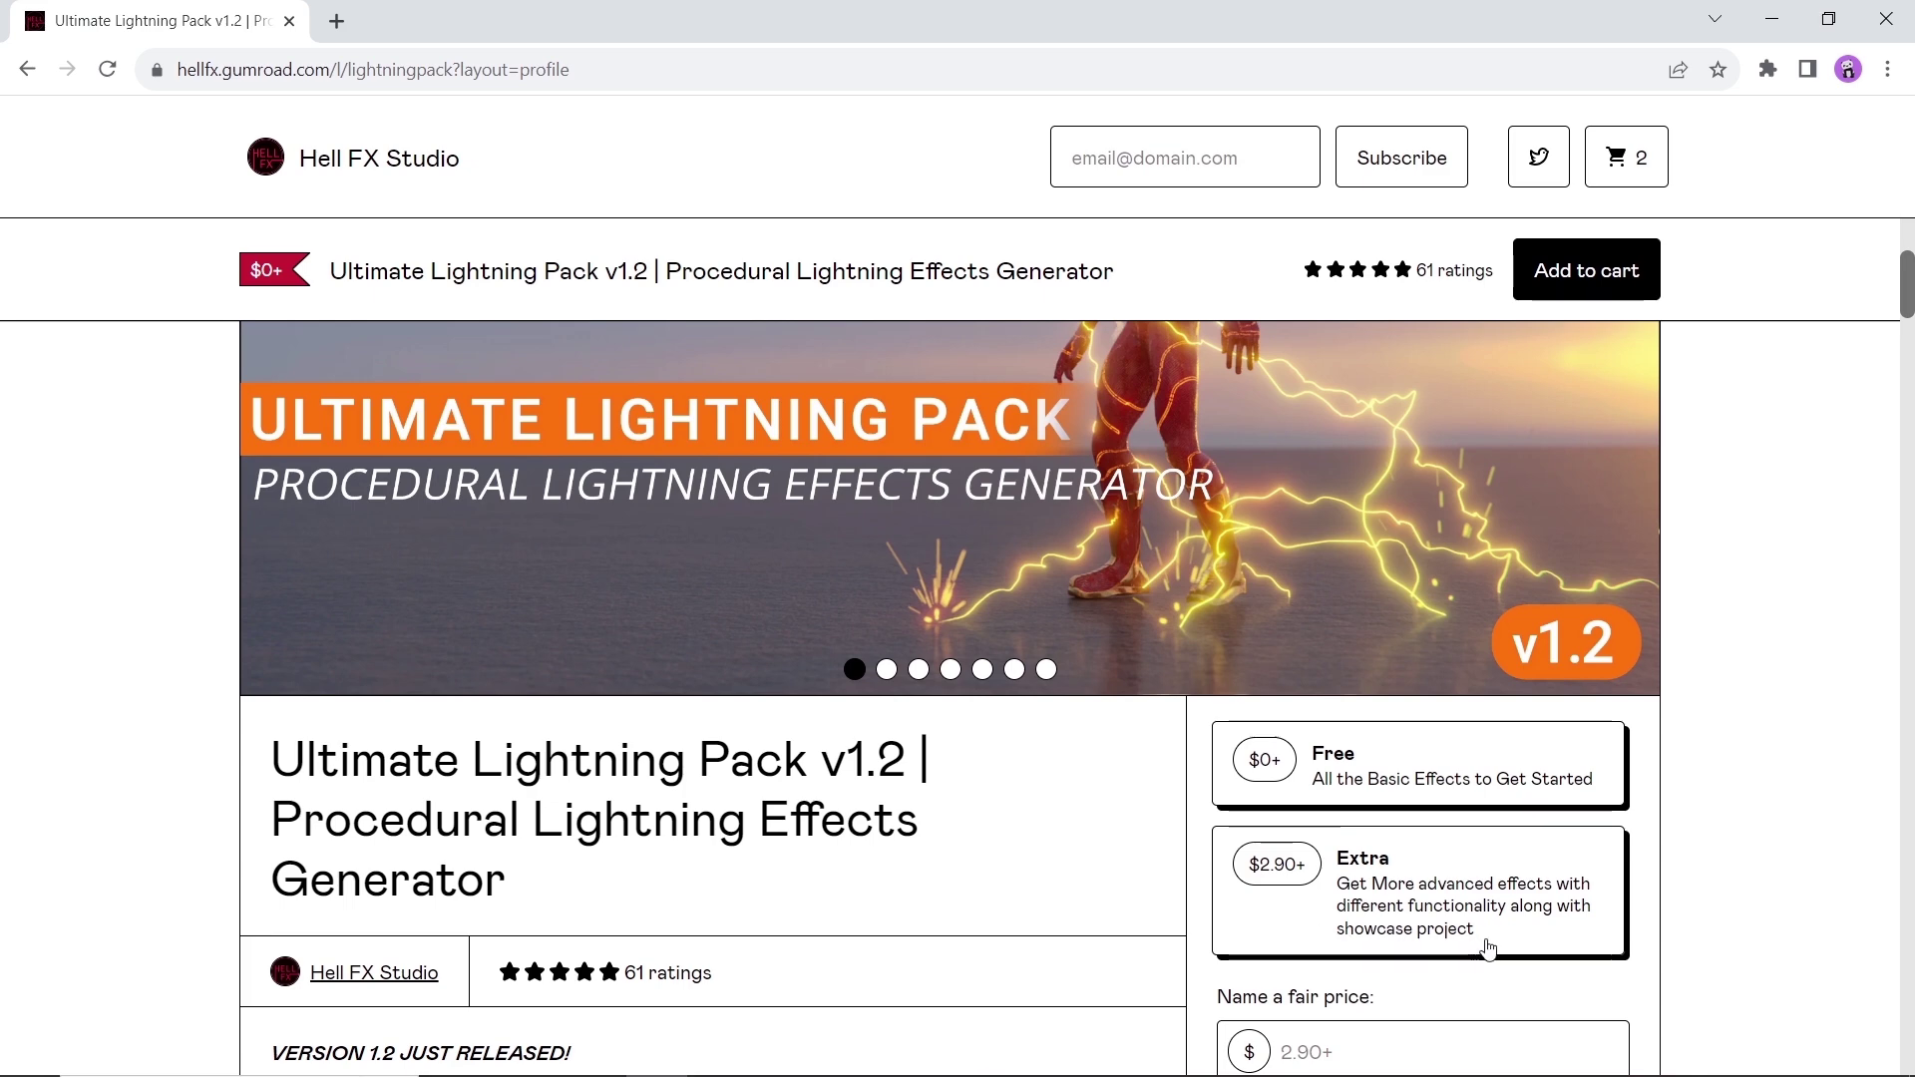
scroll(1488, 948, "down", 4)
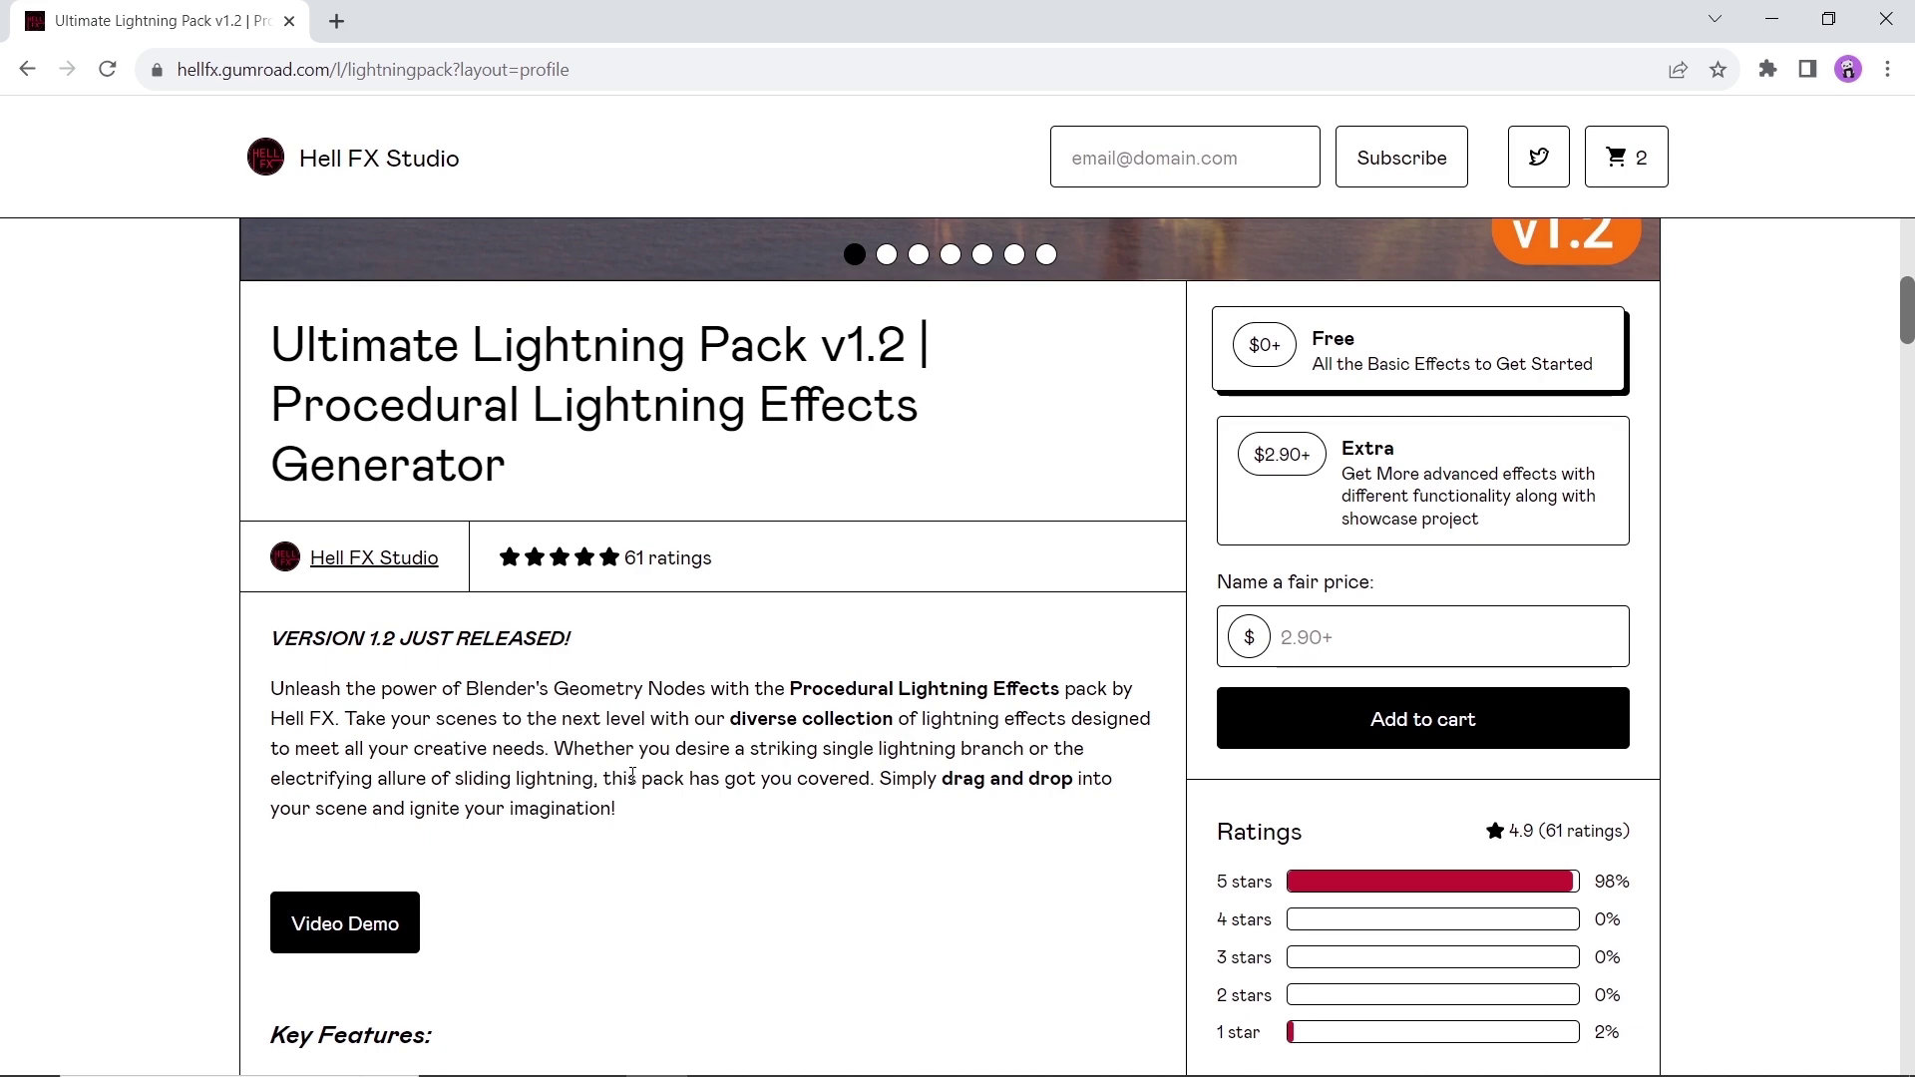
scroll(632, 775, "down", 6)
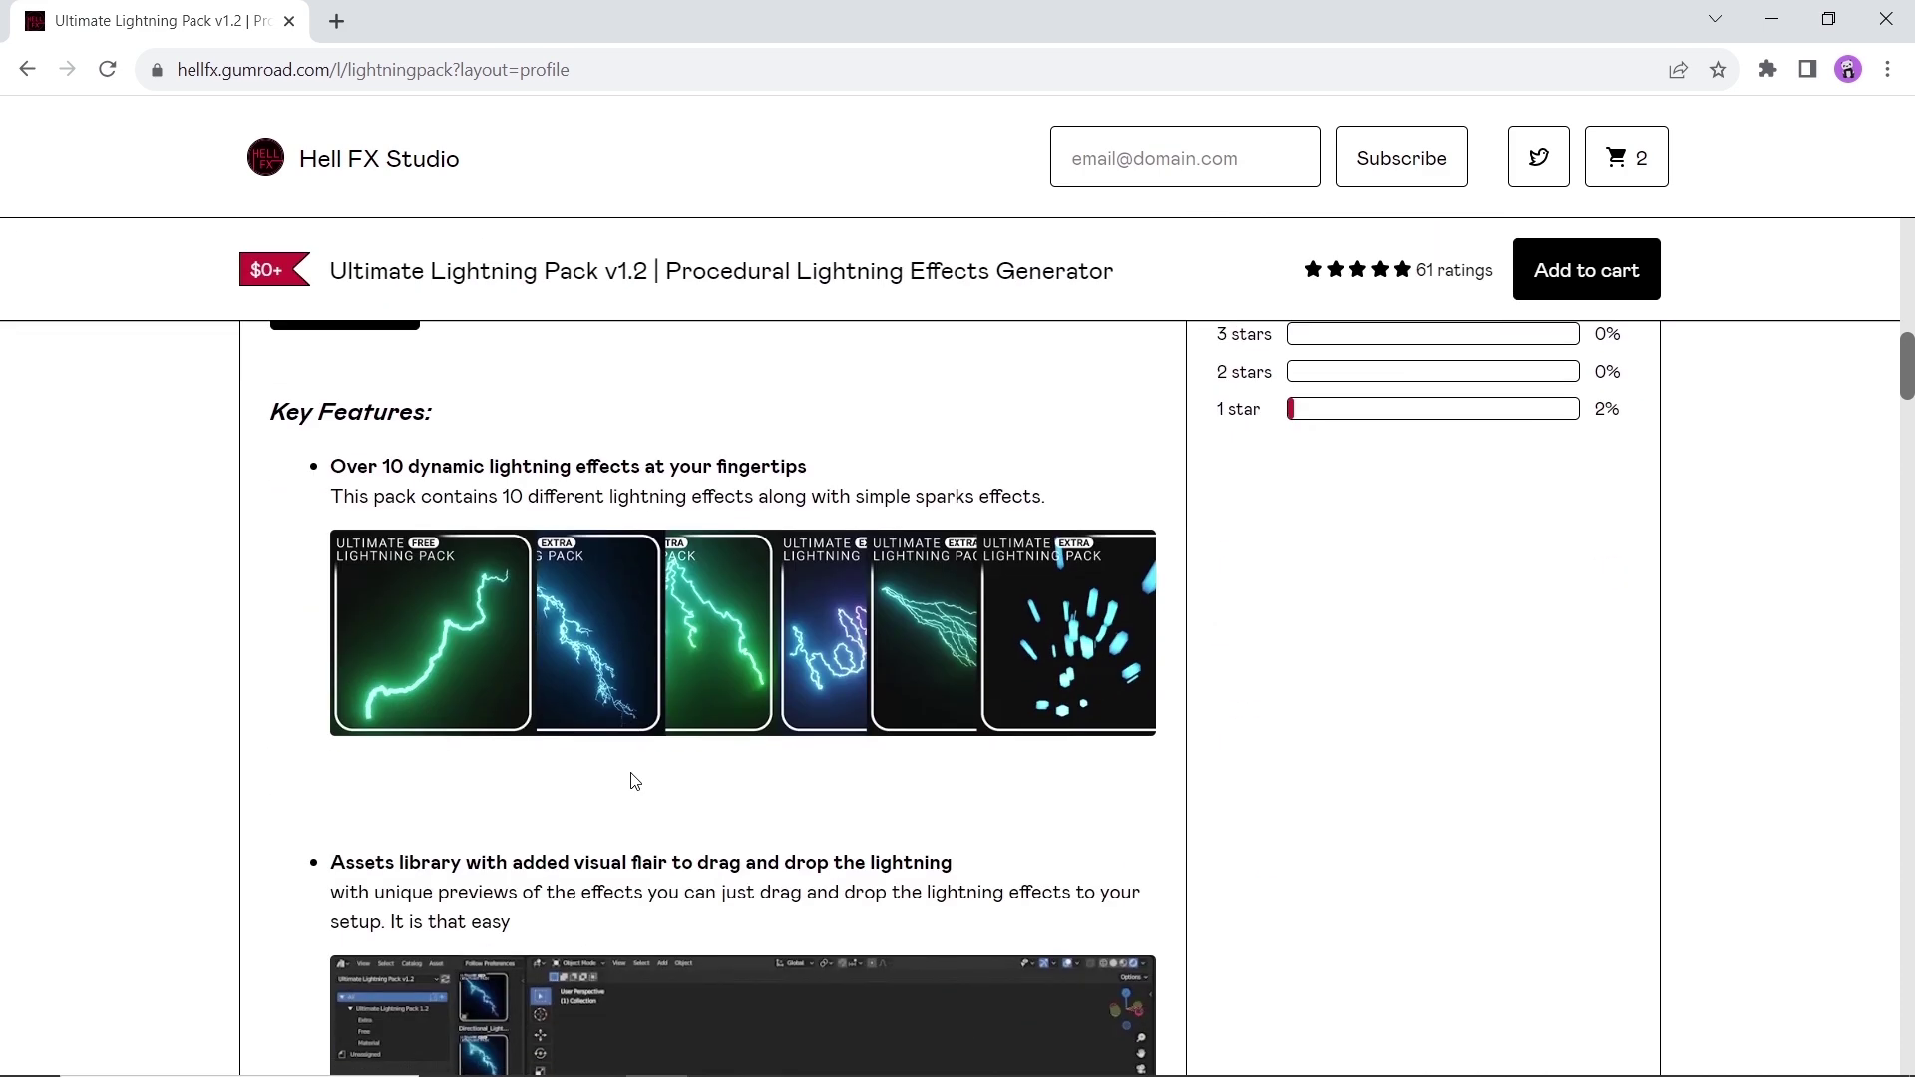
scroll(632, 779, "down", 6)
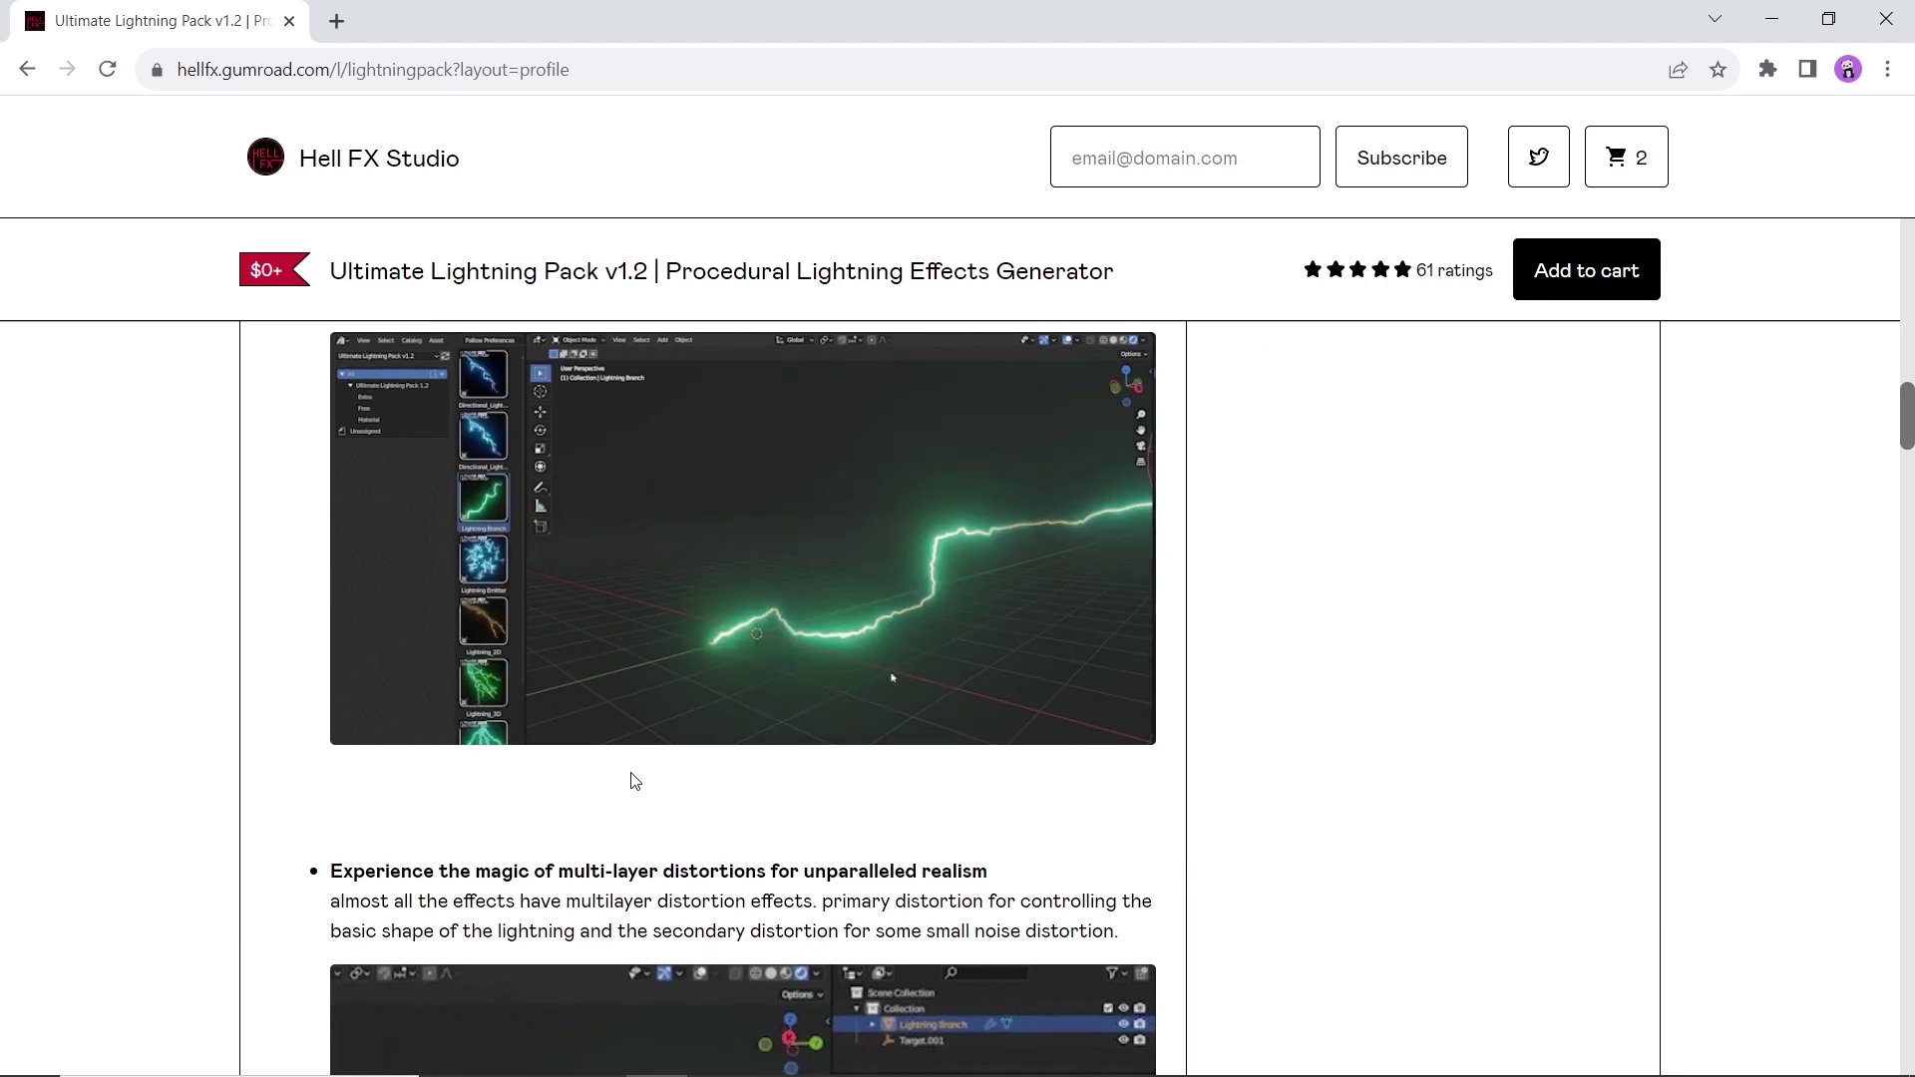
scroll(630, 773, "down", 6)
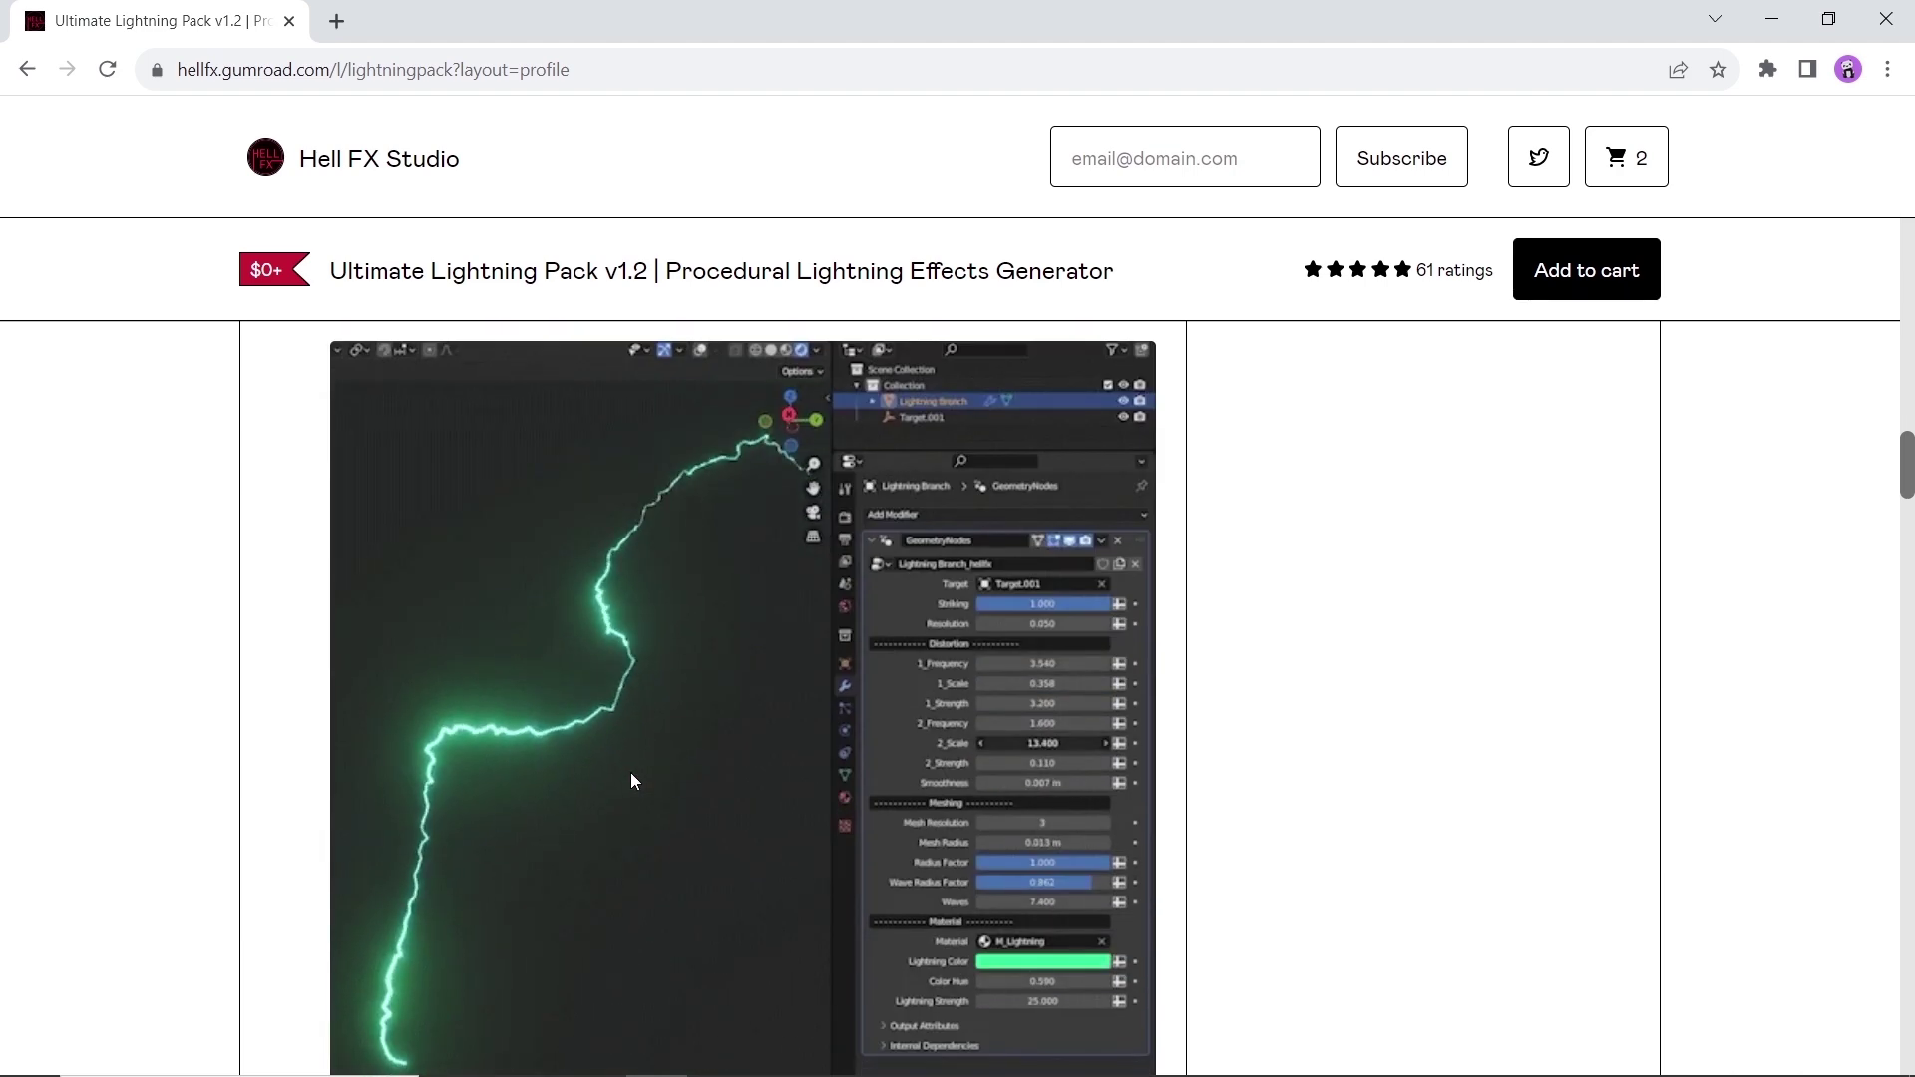
scroll(632, 774, "down", 6)
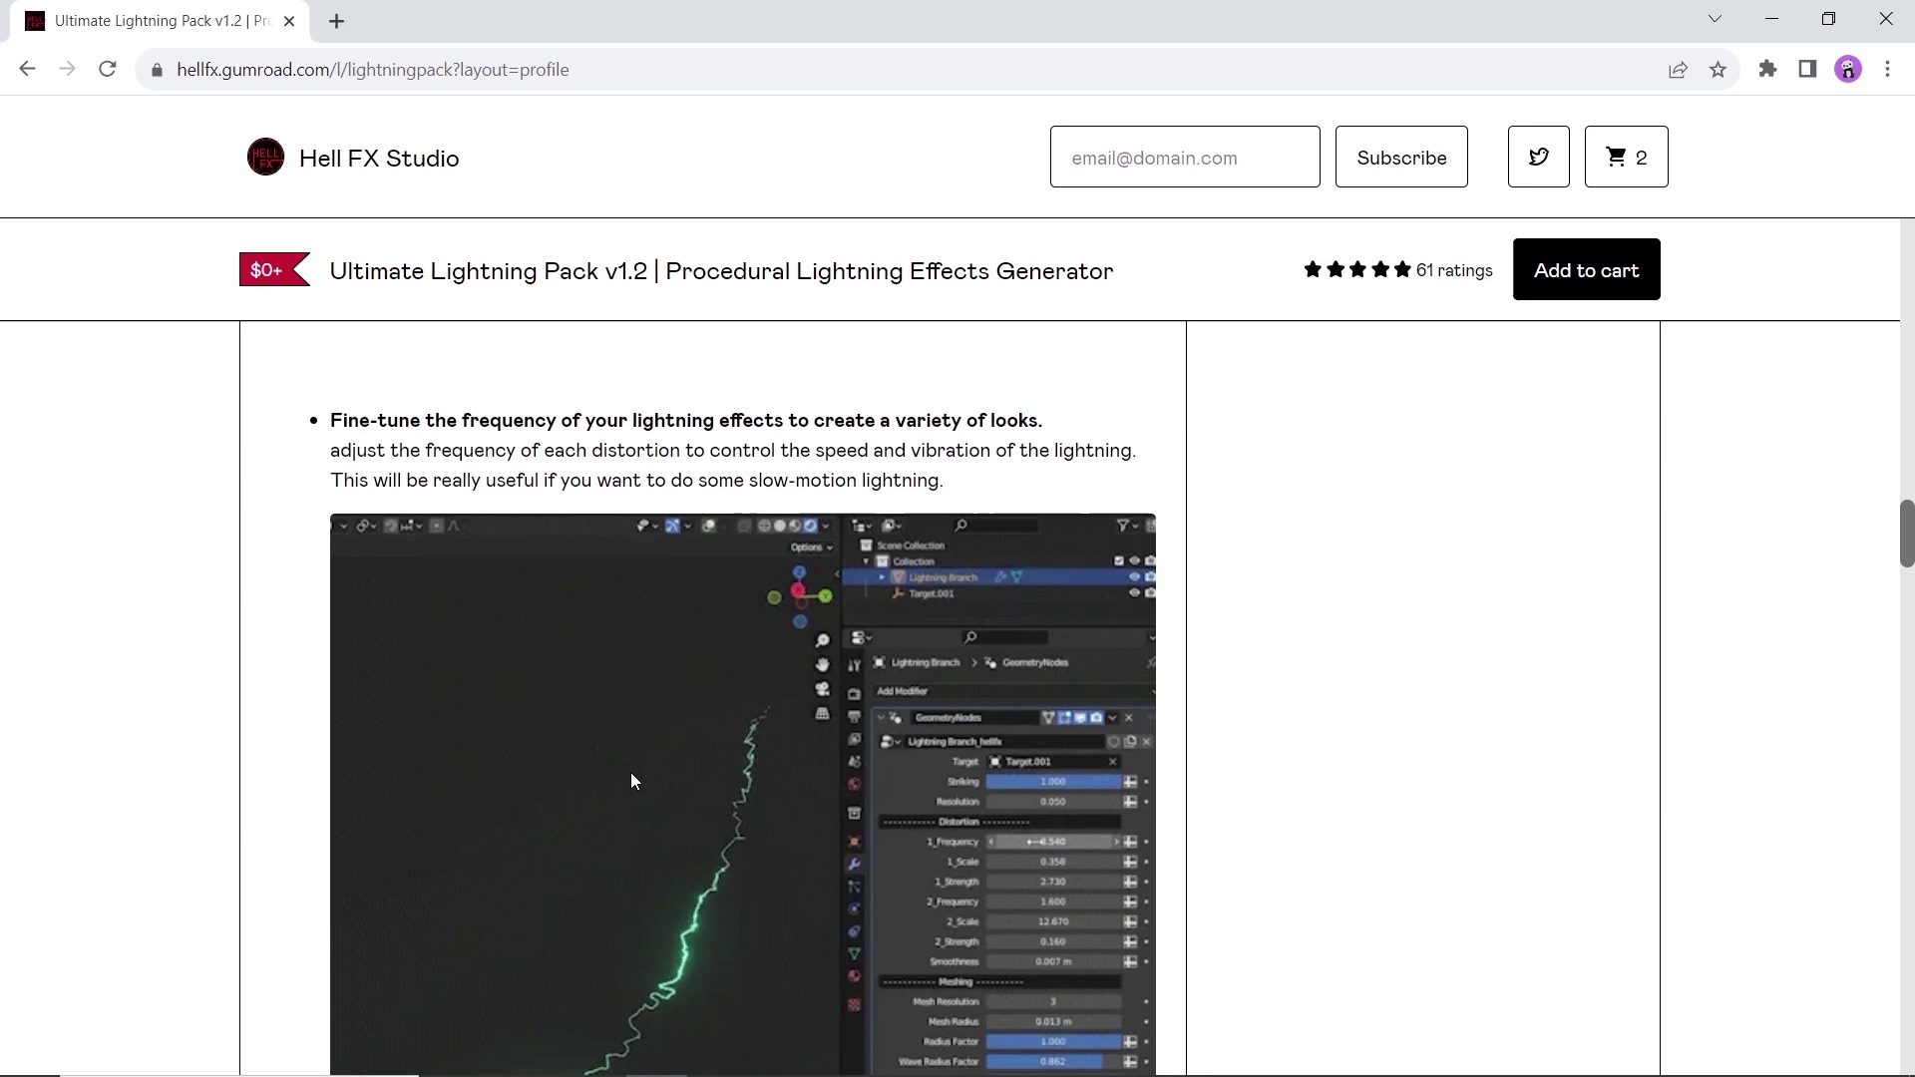
scroll(631, 774, "down", 4)
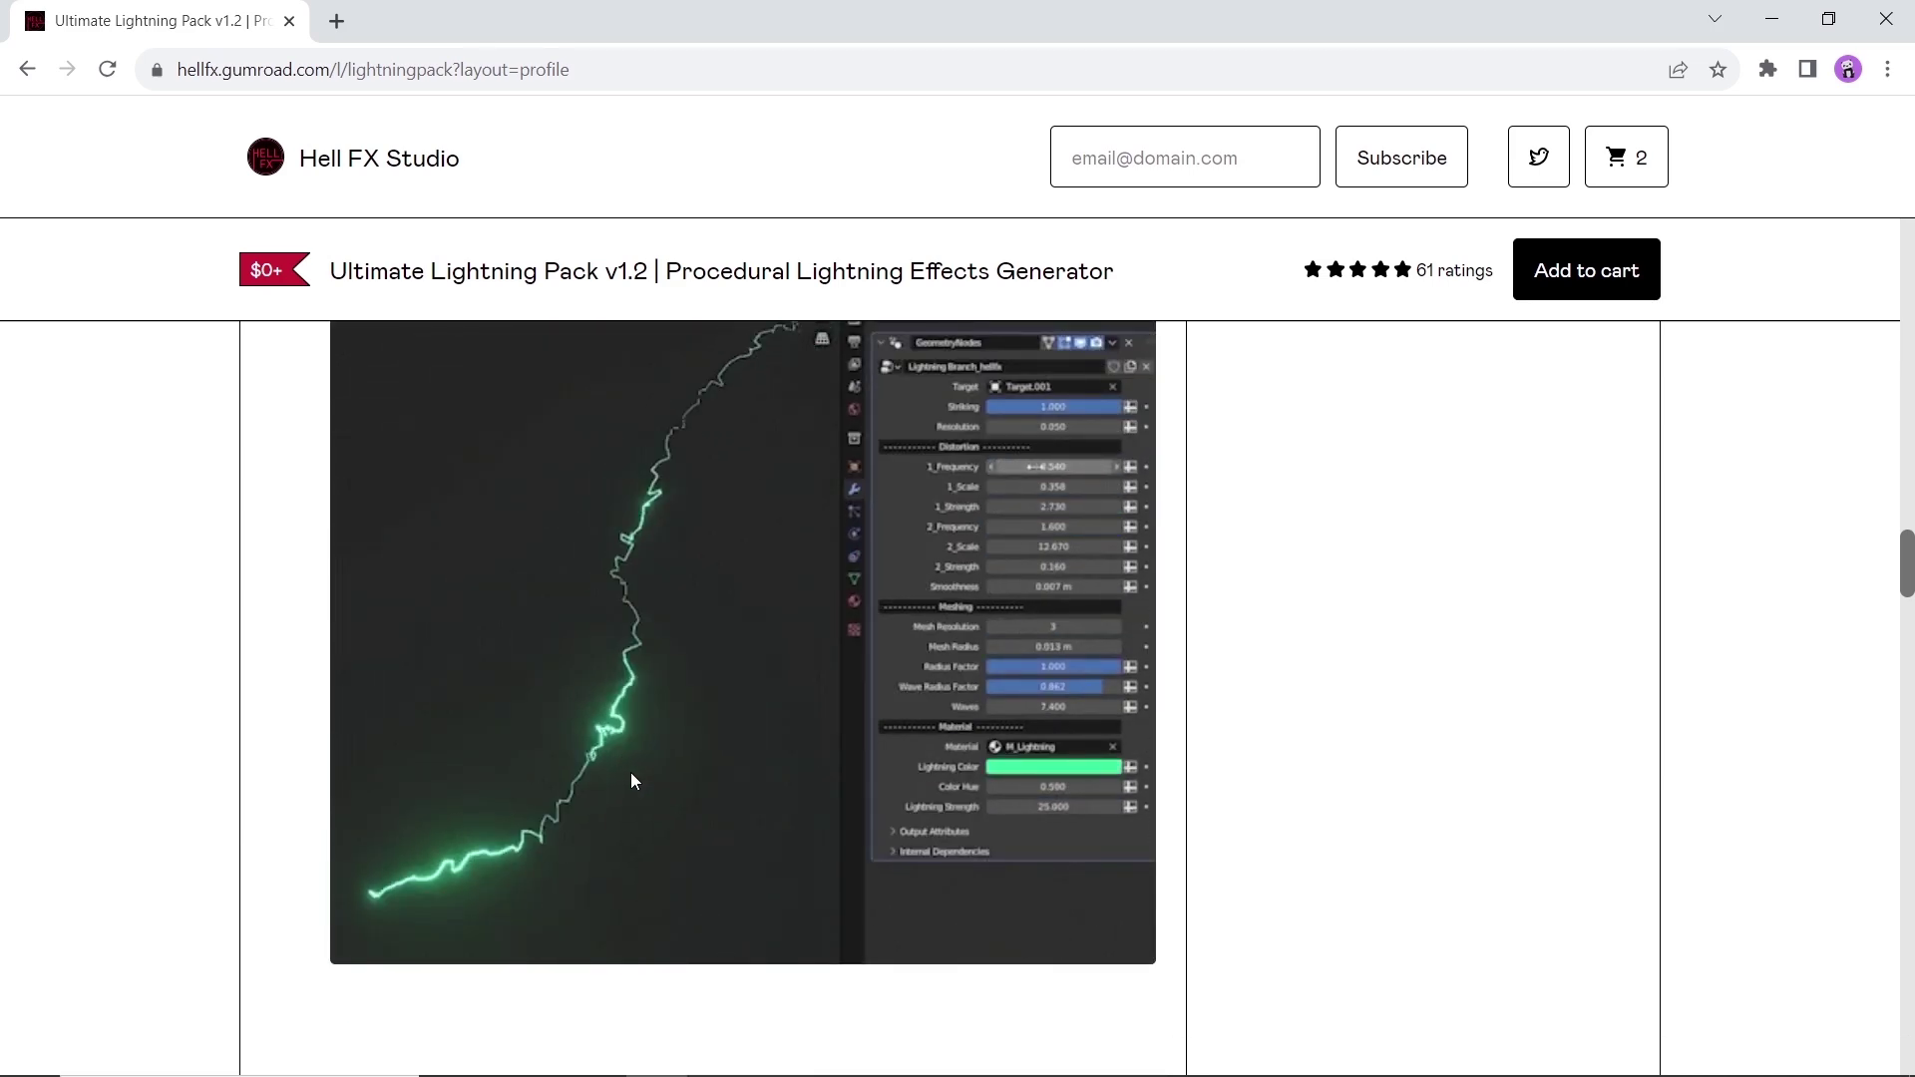
scroll(630, 771, "down", 10)
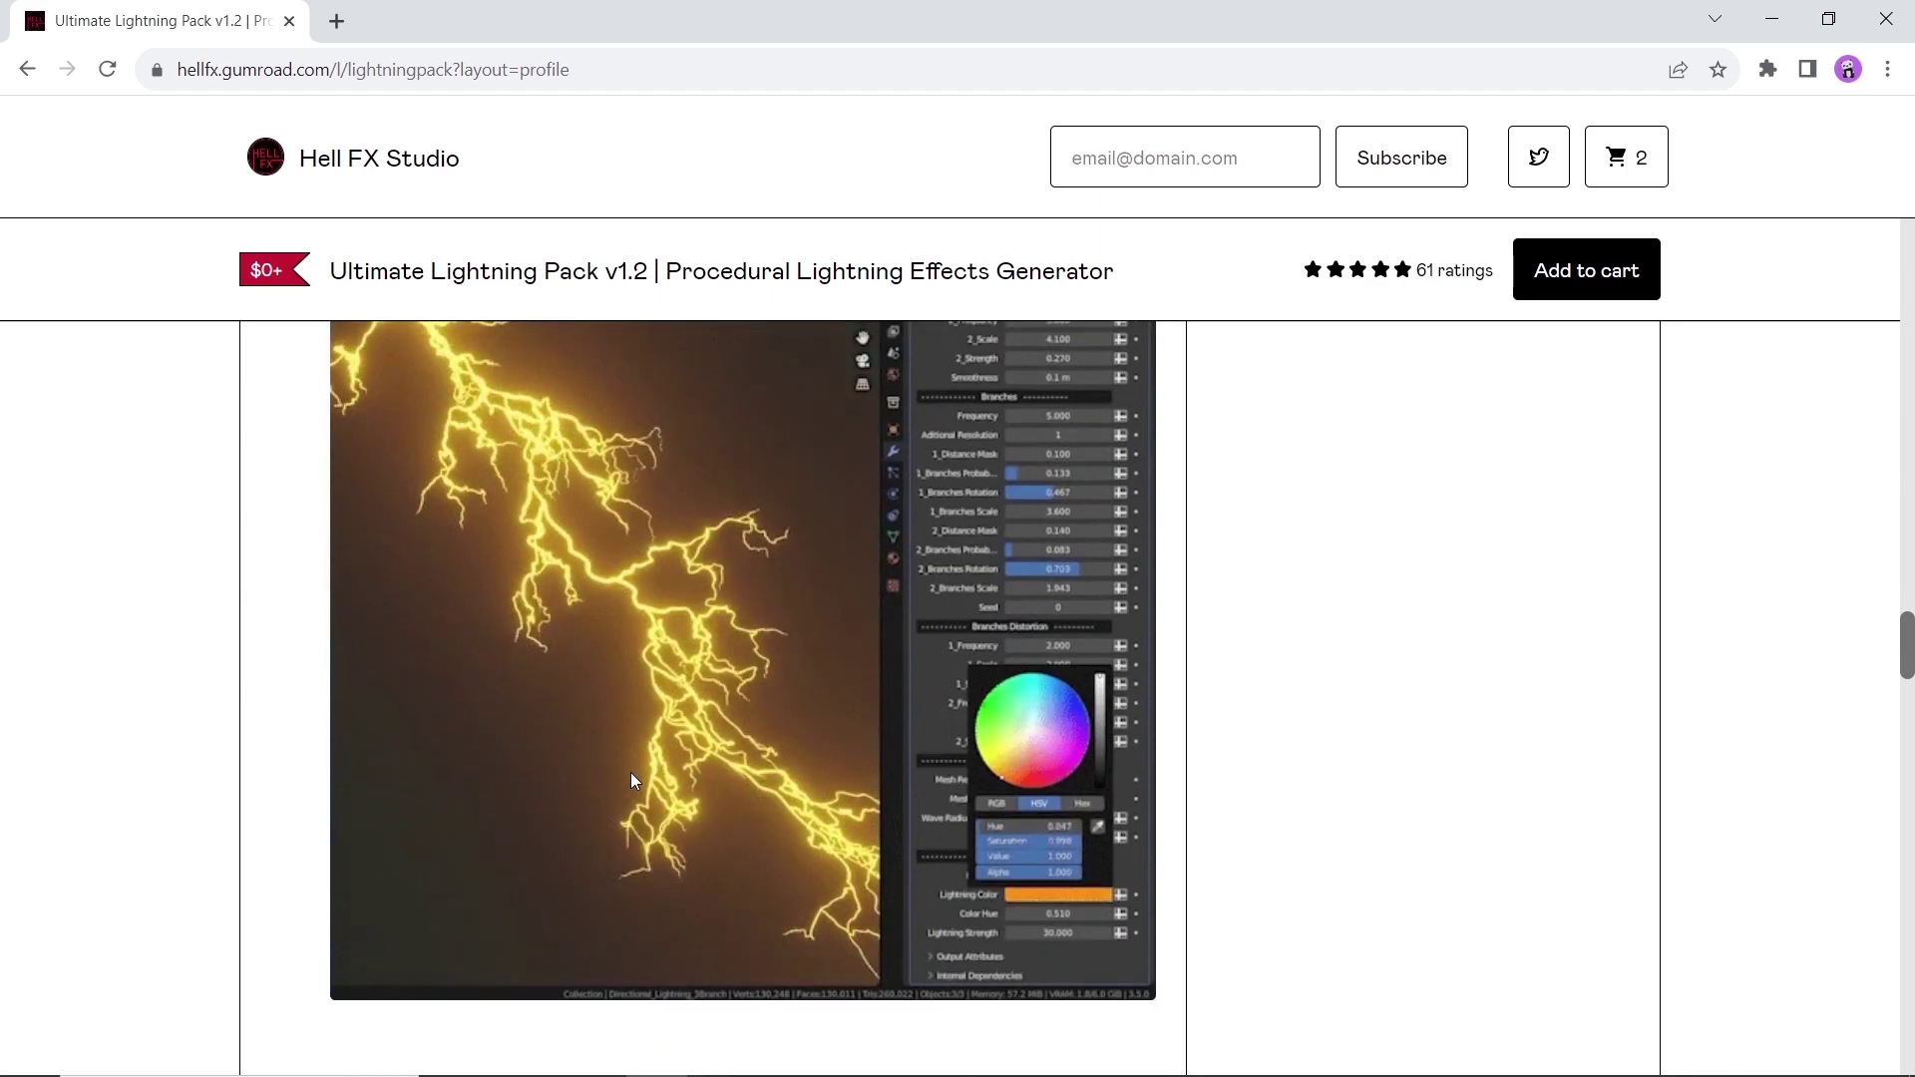
scroll(630, 772, "down", 5)
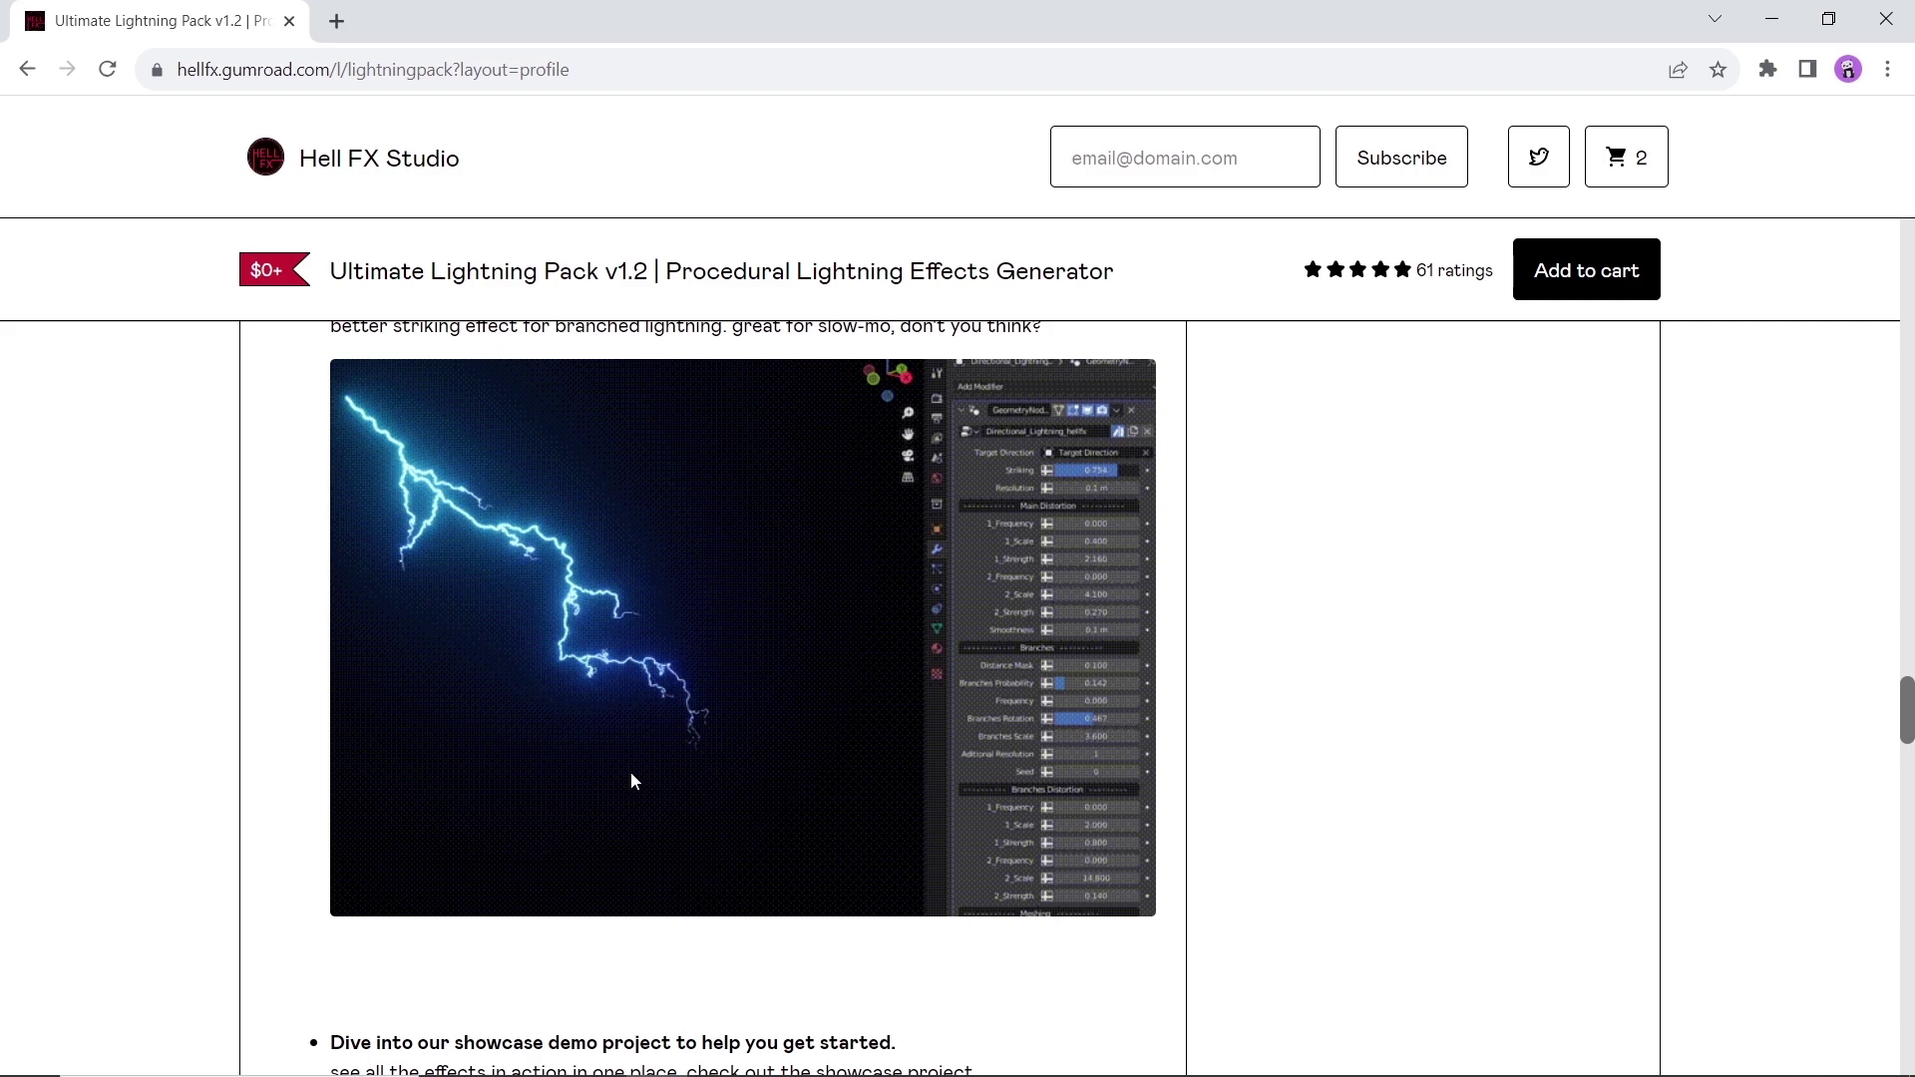
scroll(630, 772, "down", 8)
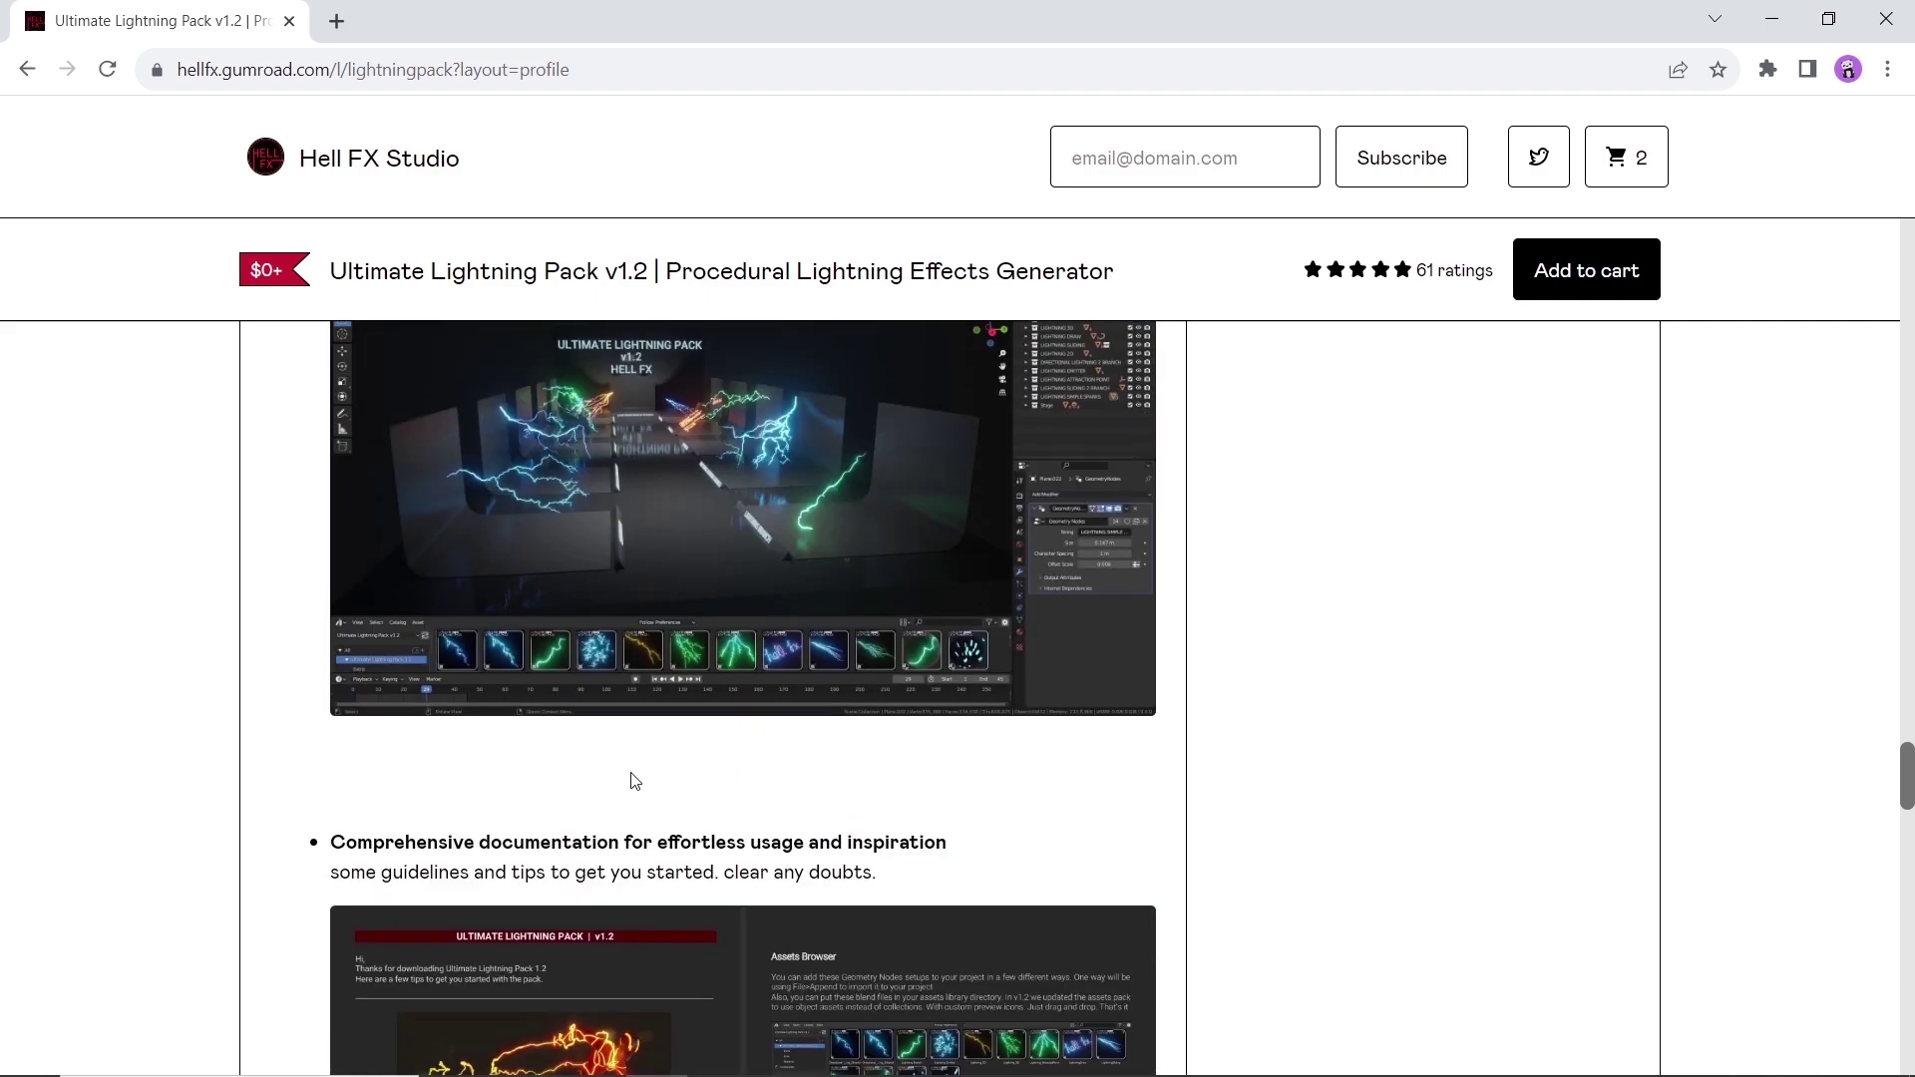
scroll(634, 779, "down", 6)
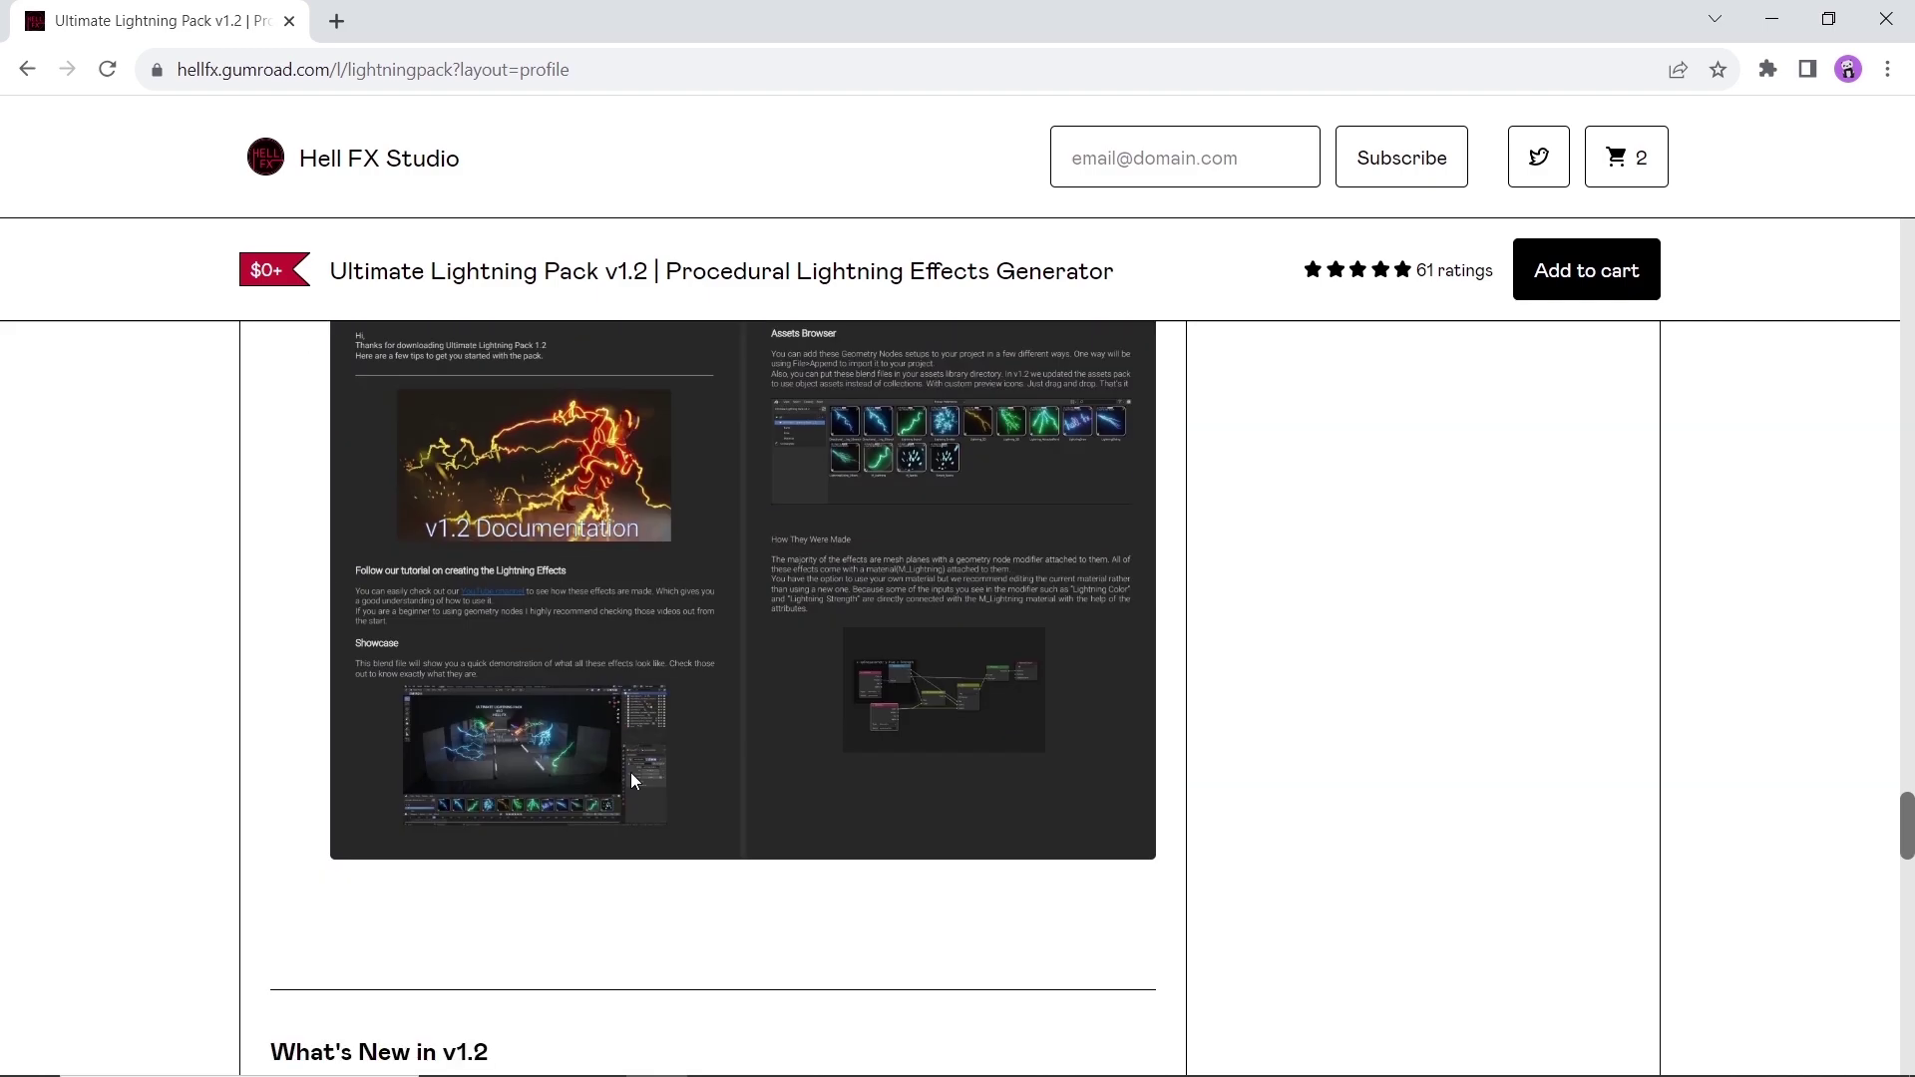
scroll(631, 776, "down", 6)
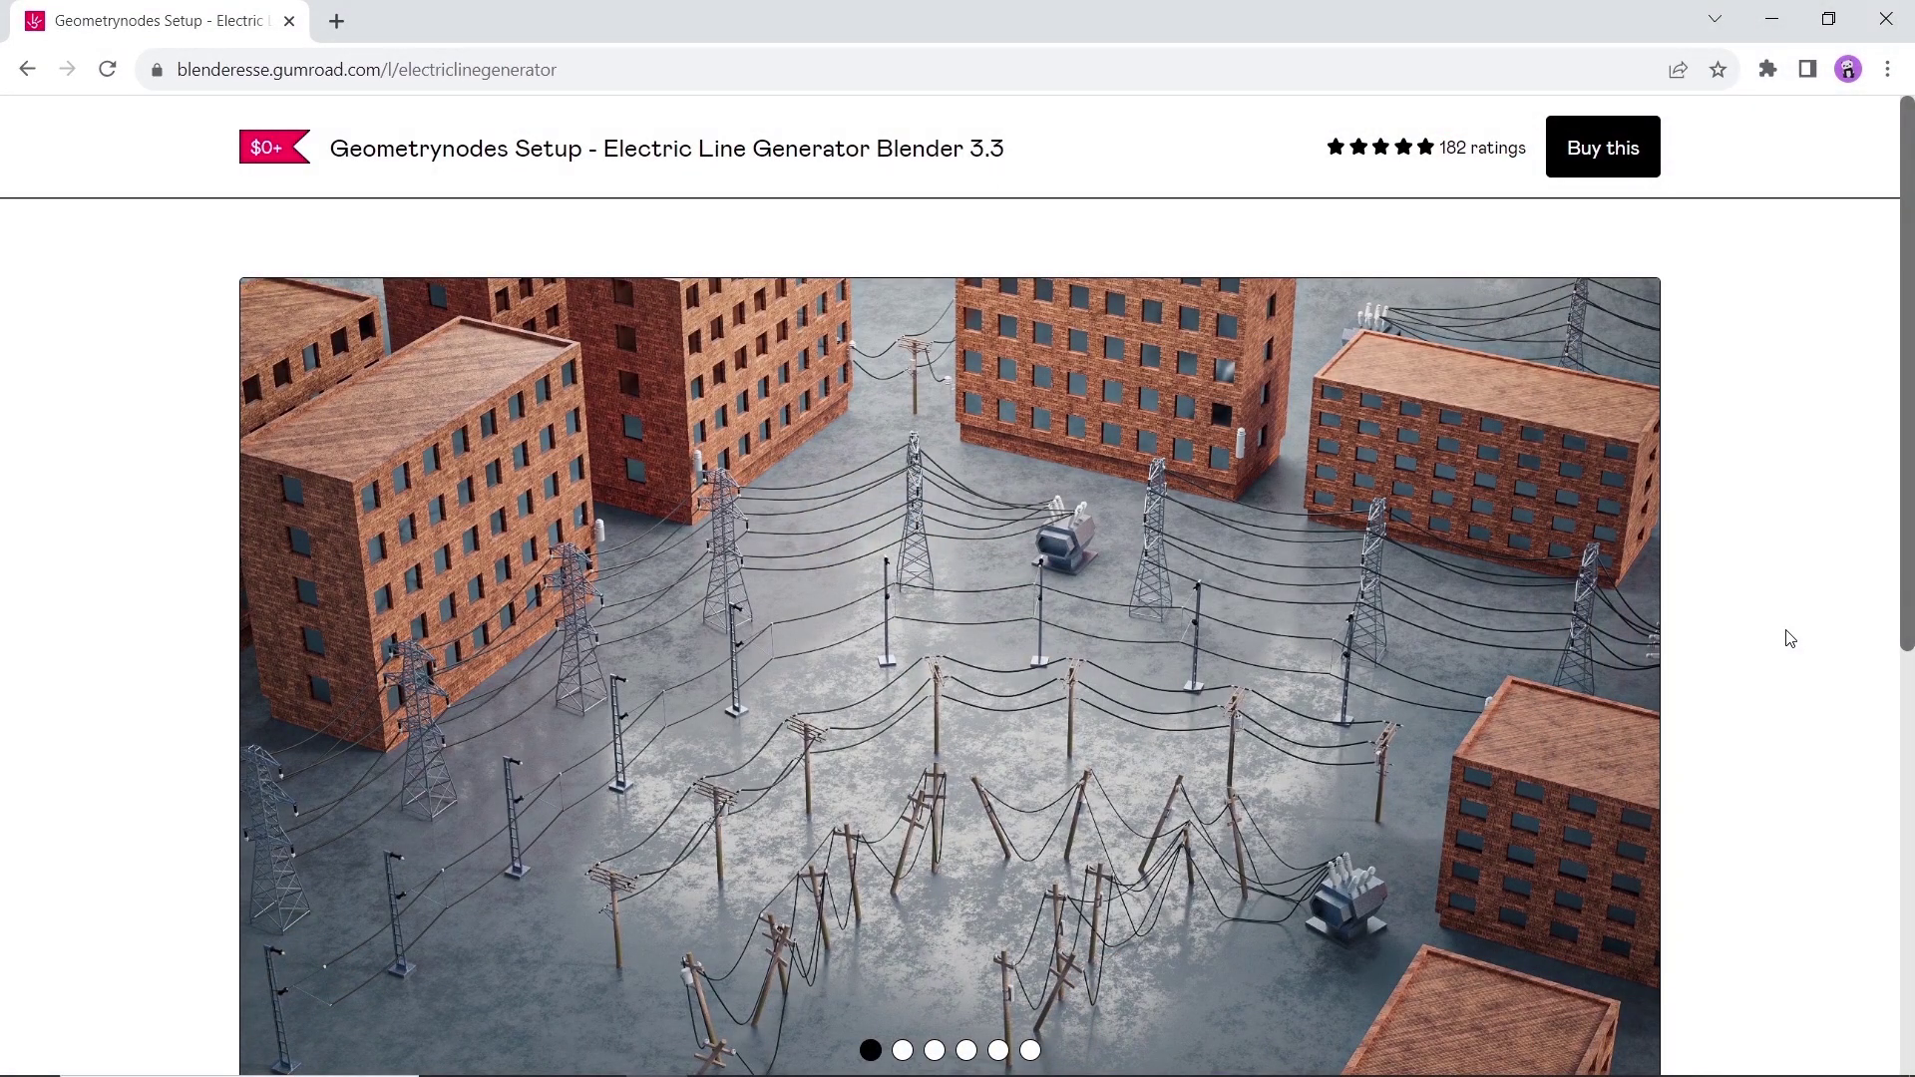
Set the Electric Line Generator's fair price to 0 and click Buy this.
scroll(1789, 639, "down", 6)
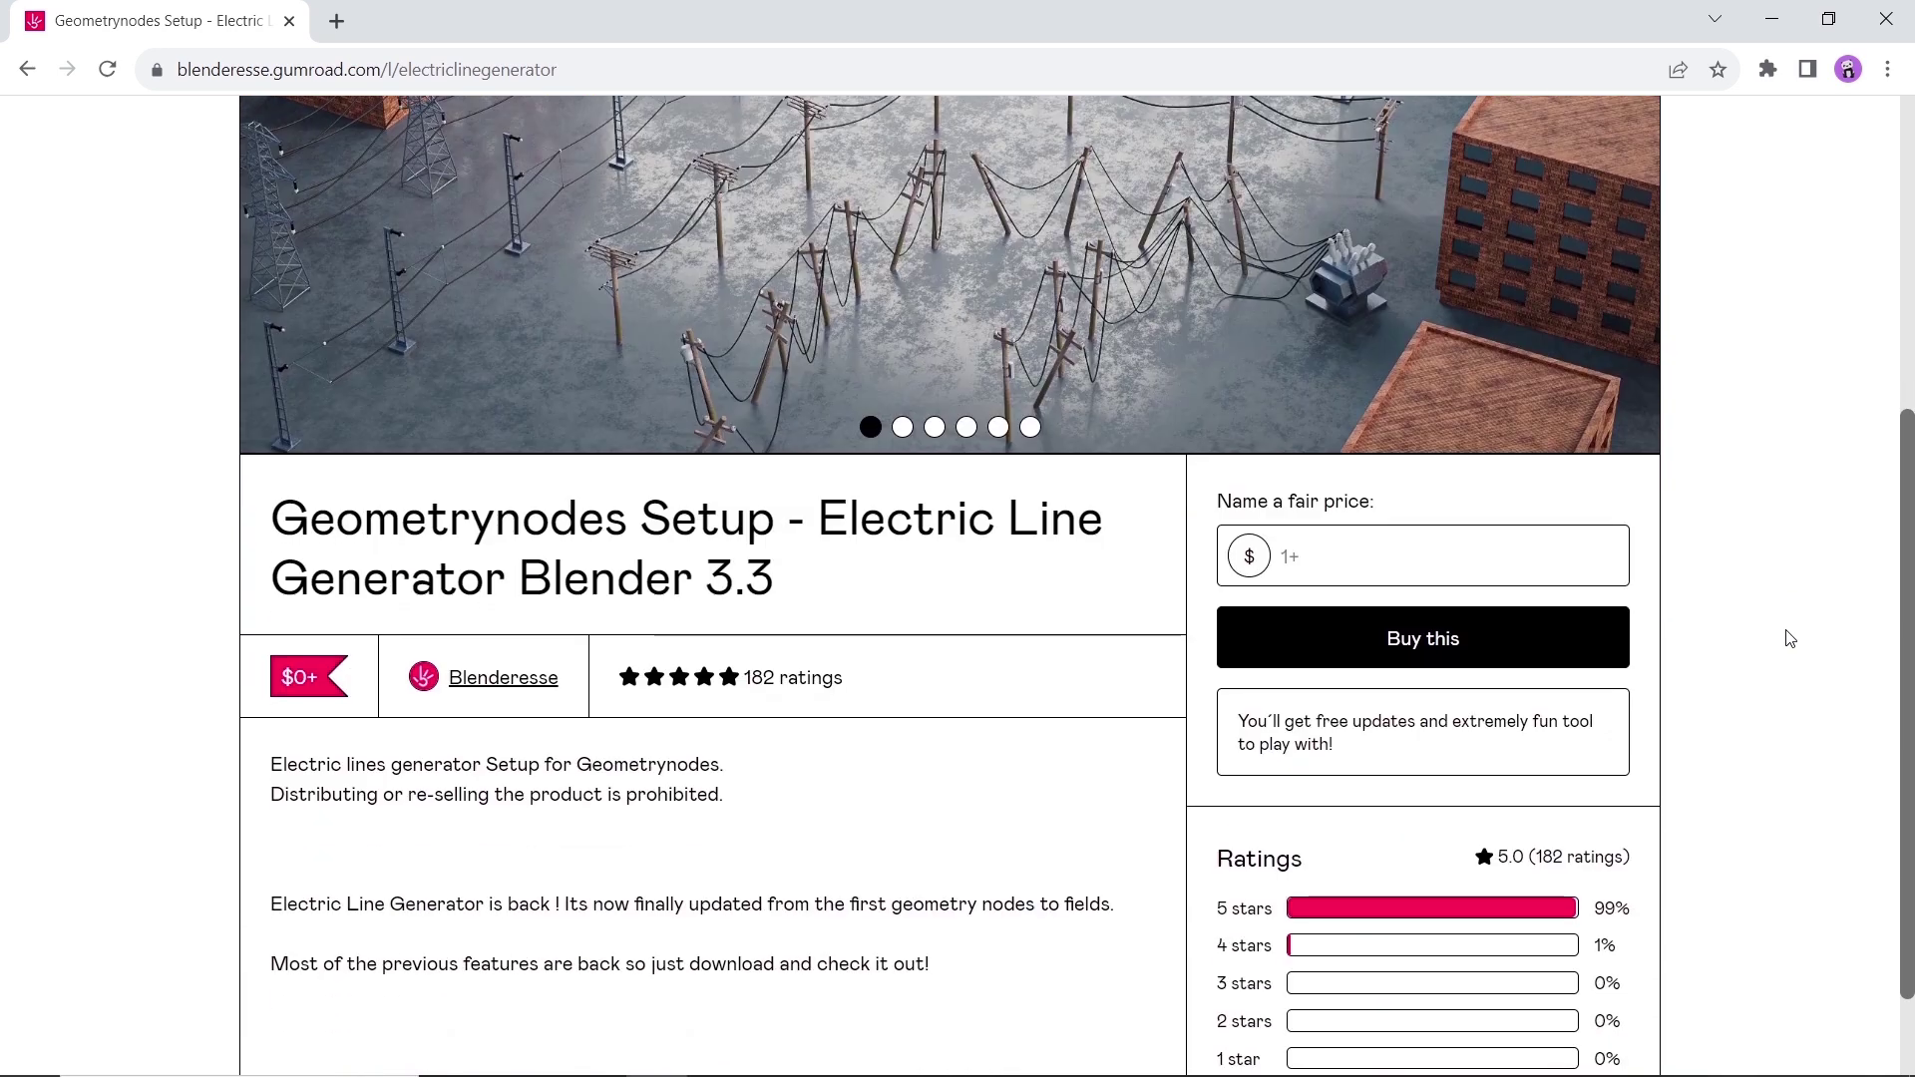
scroll(1789, 639, "down", 2)
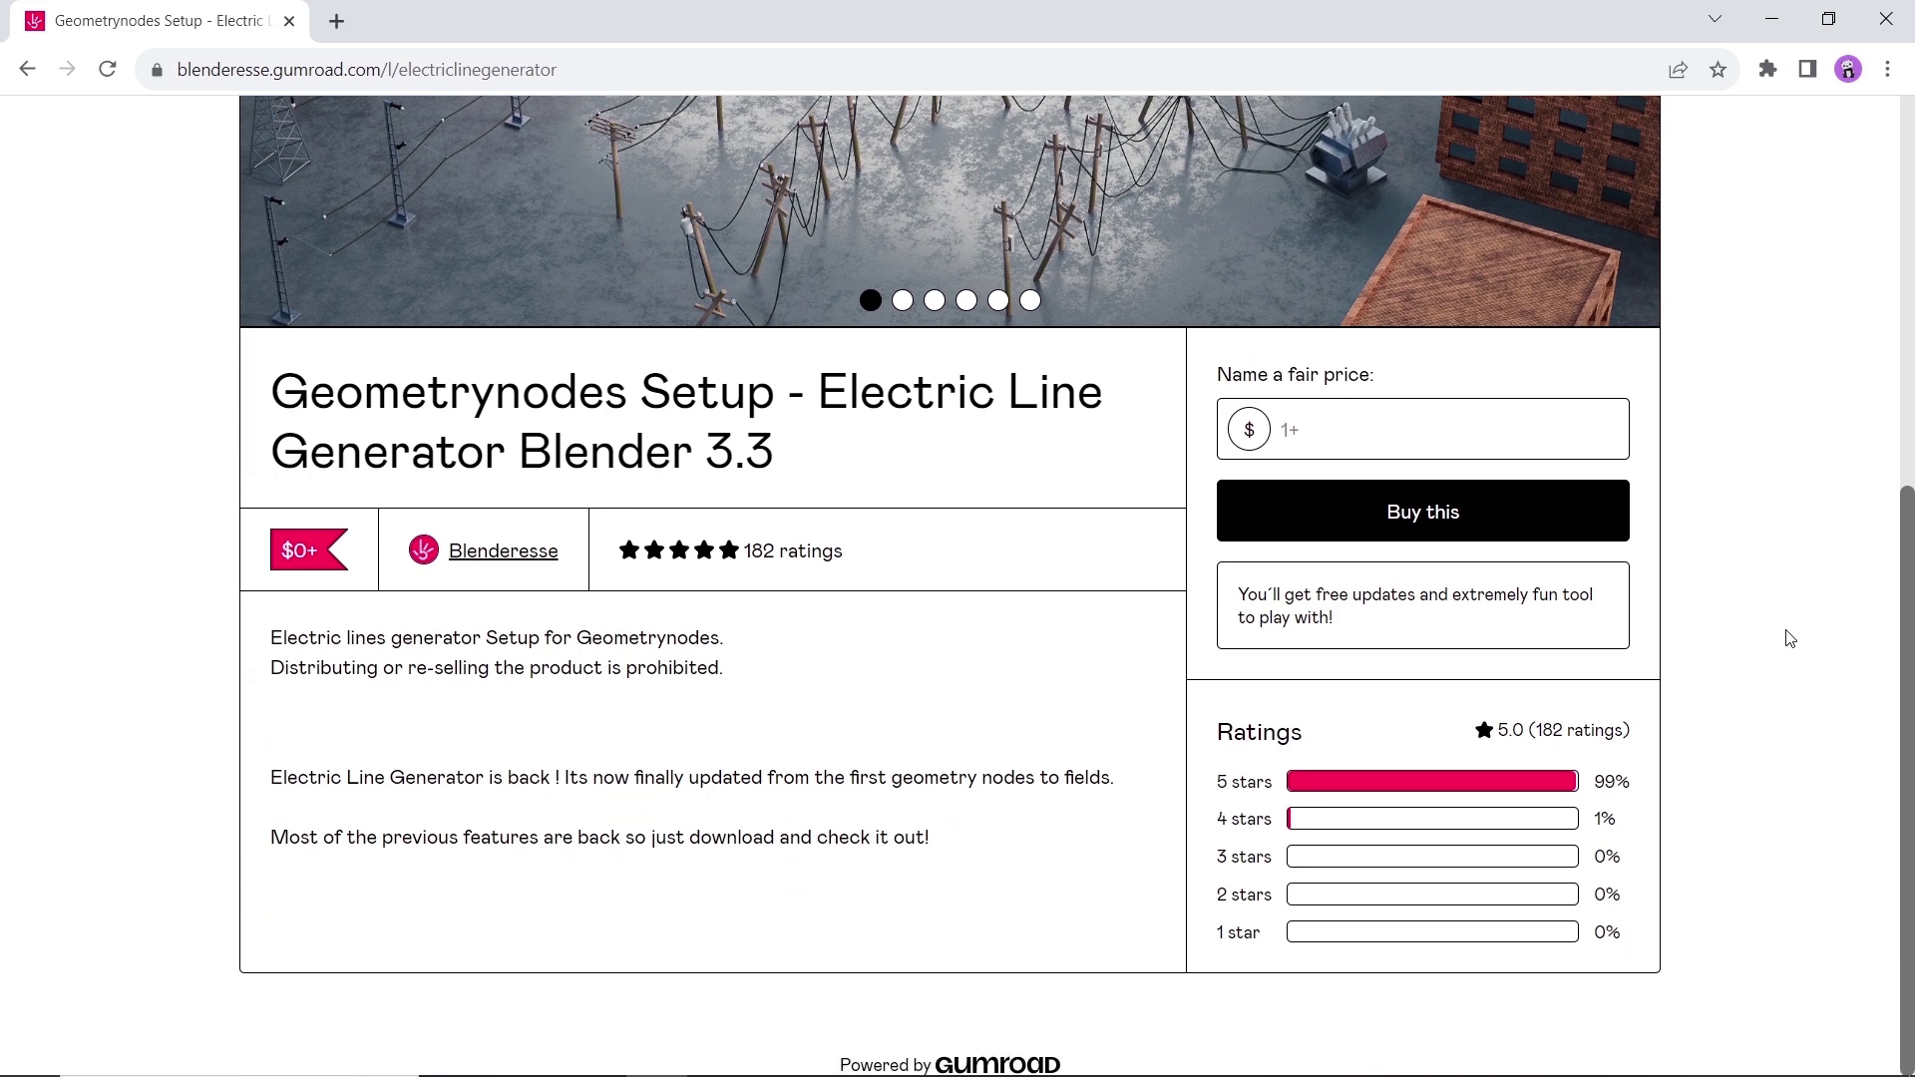
left_click(1402, 423)
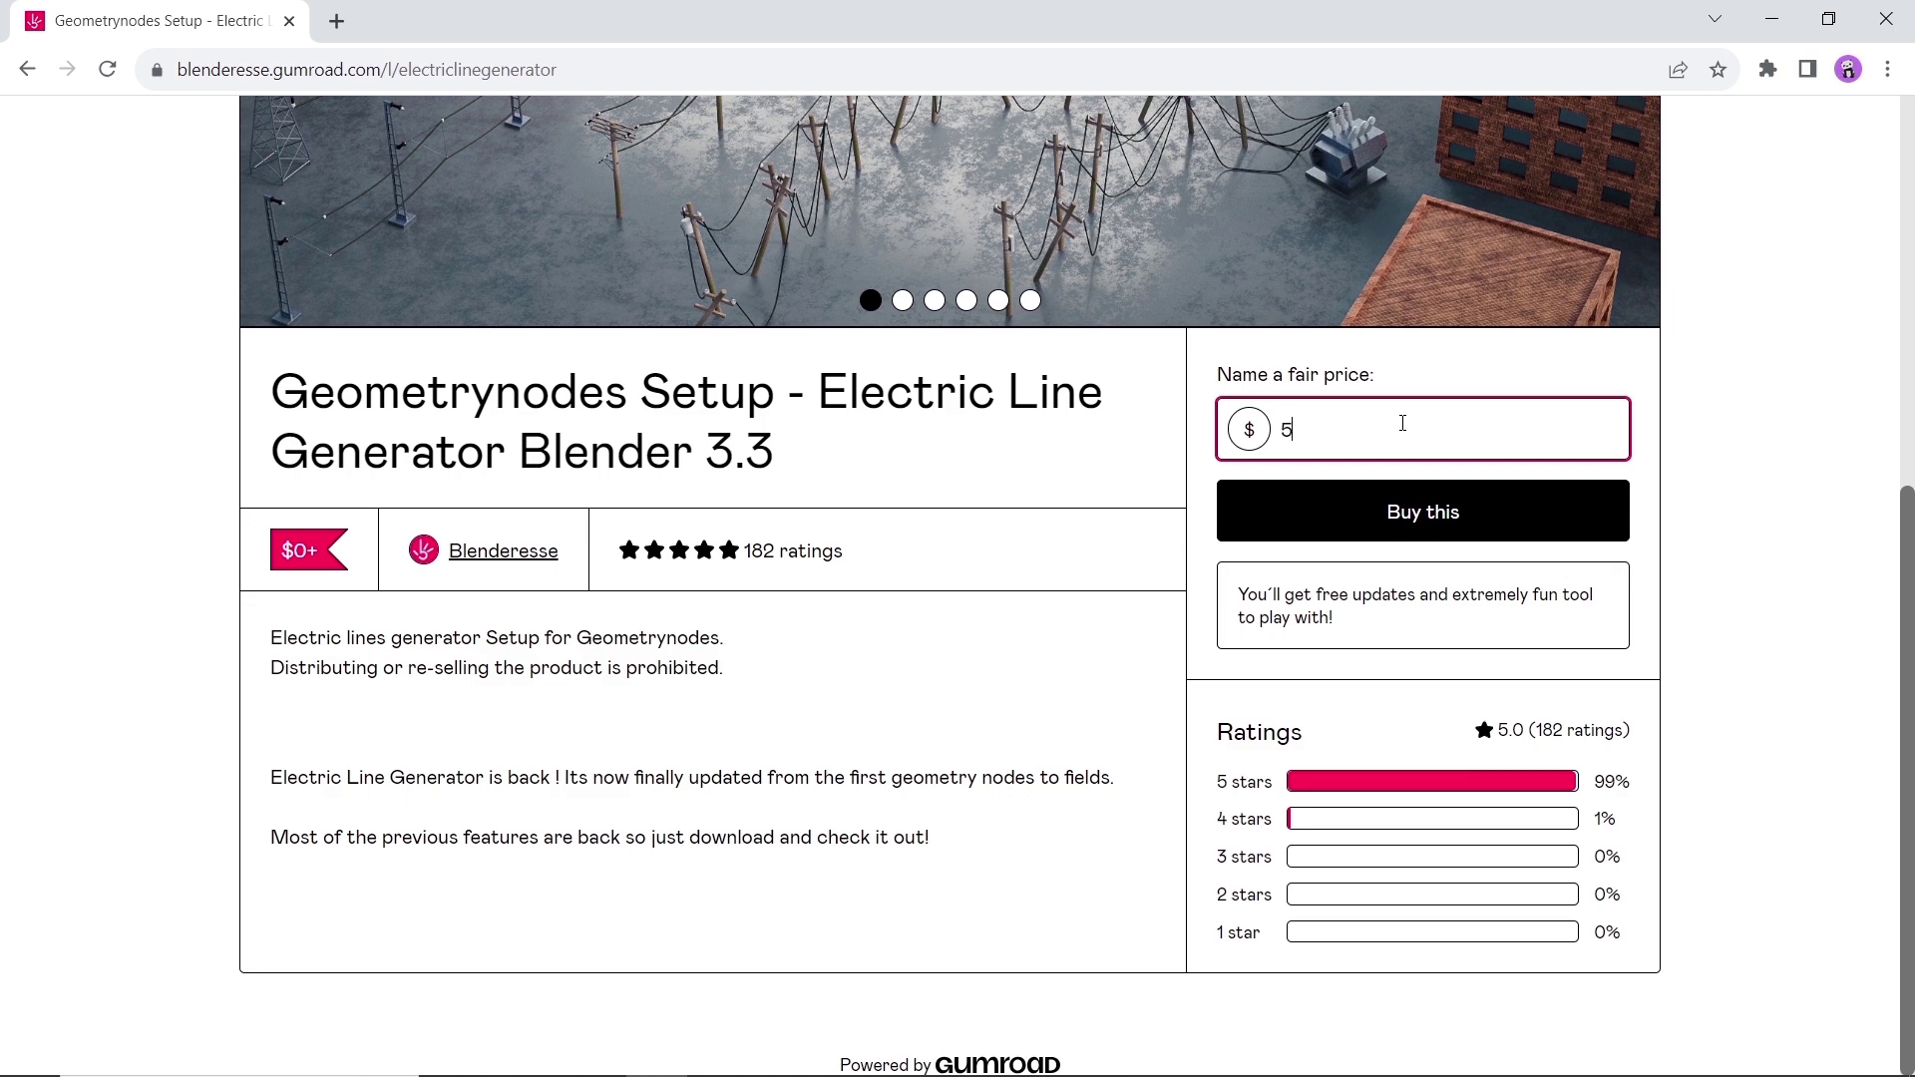
left_click(1405, 511)
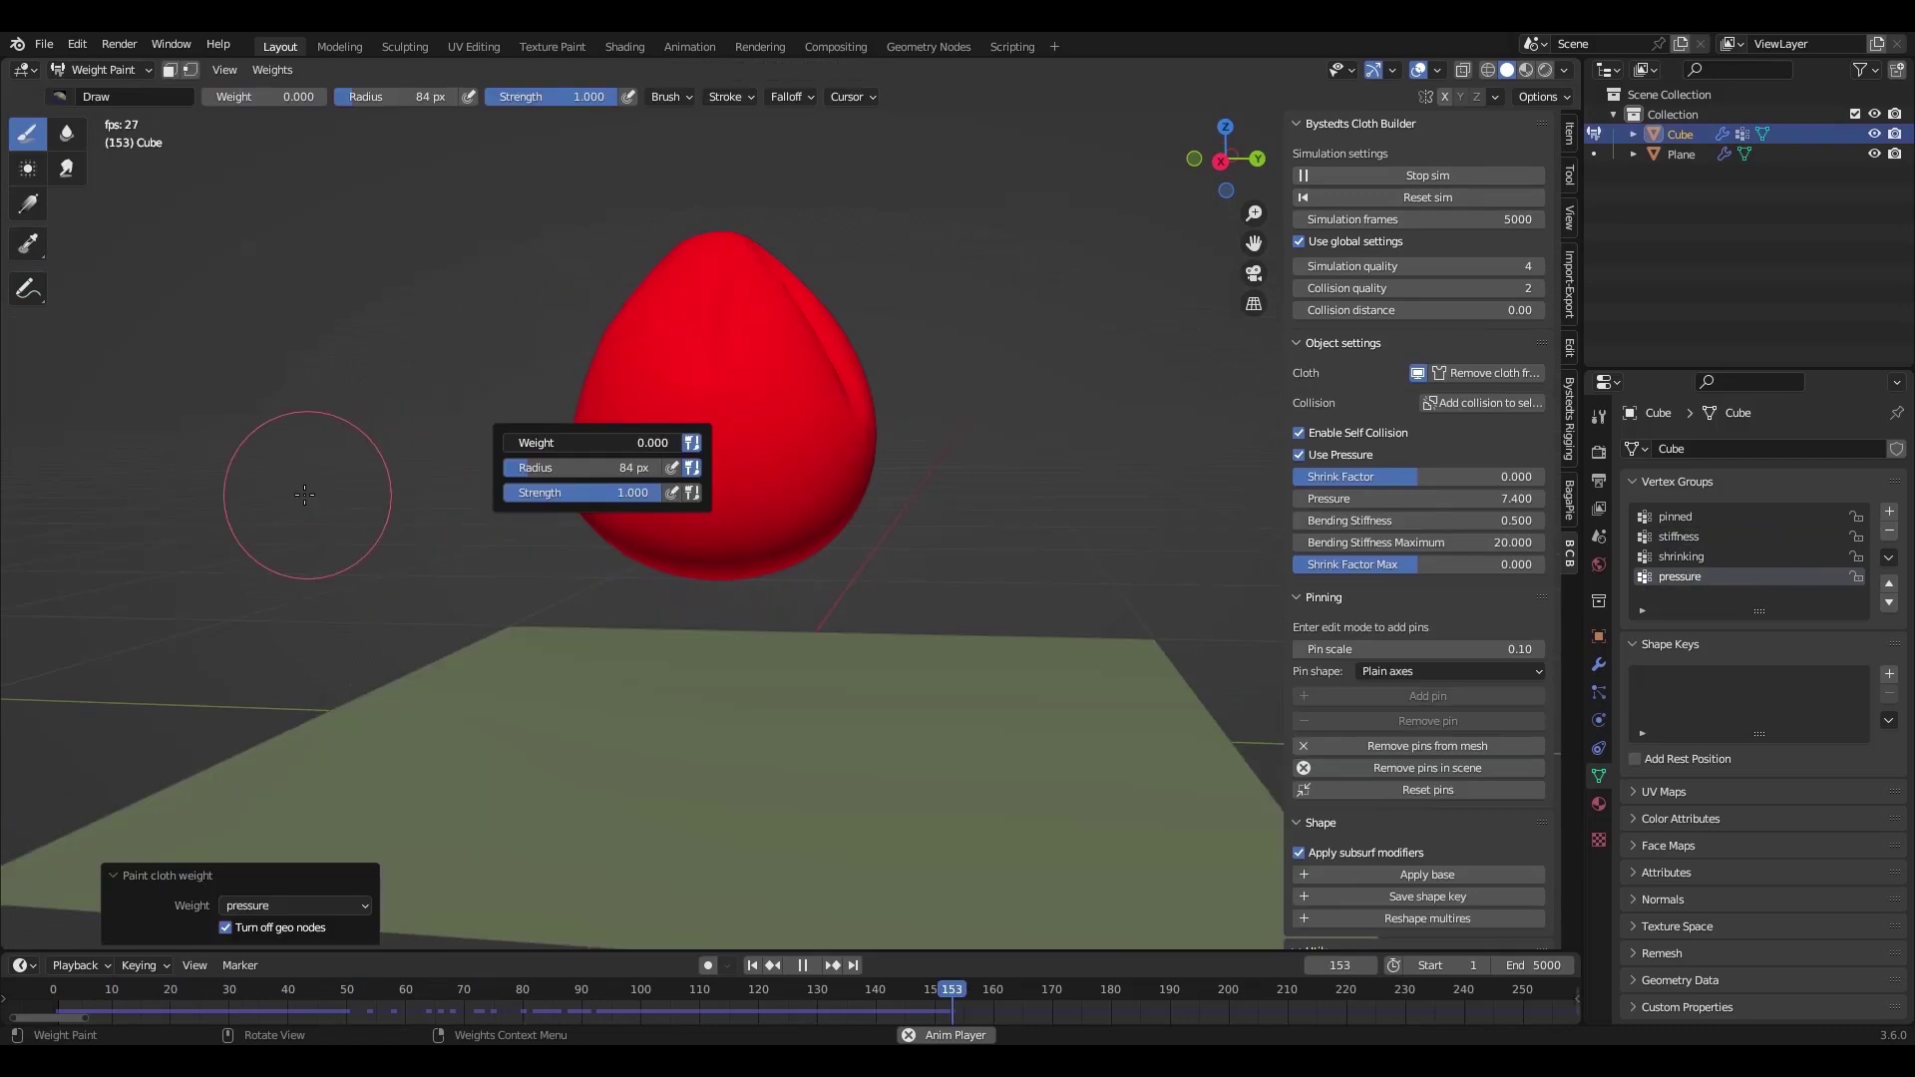
Paint the sphere's weights to 0 and place Pin.001 against the sphere's left side.
left_click_drag(304, 493, 641, 427)
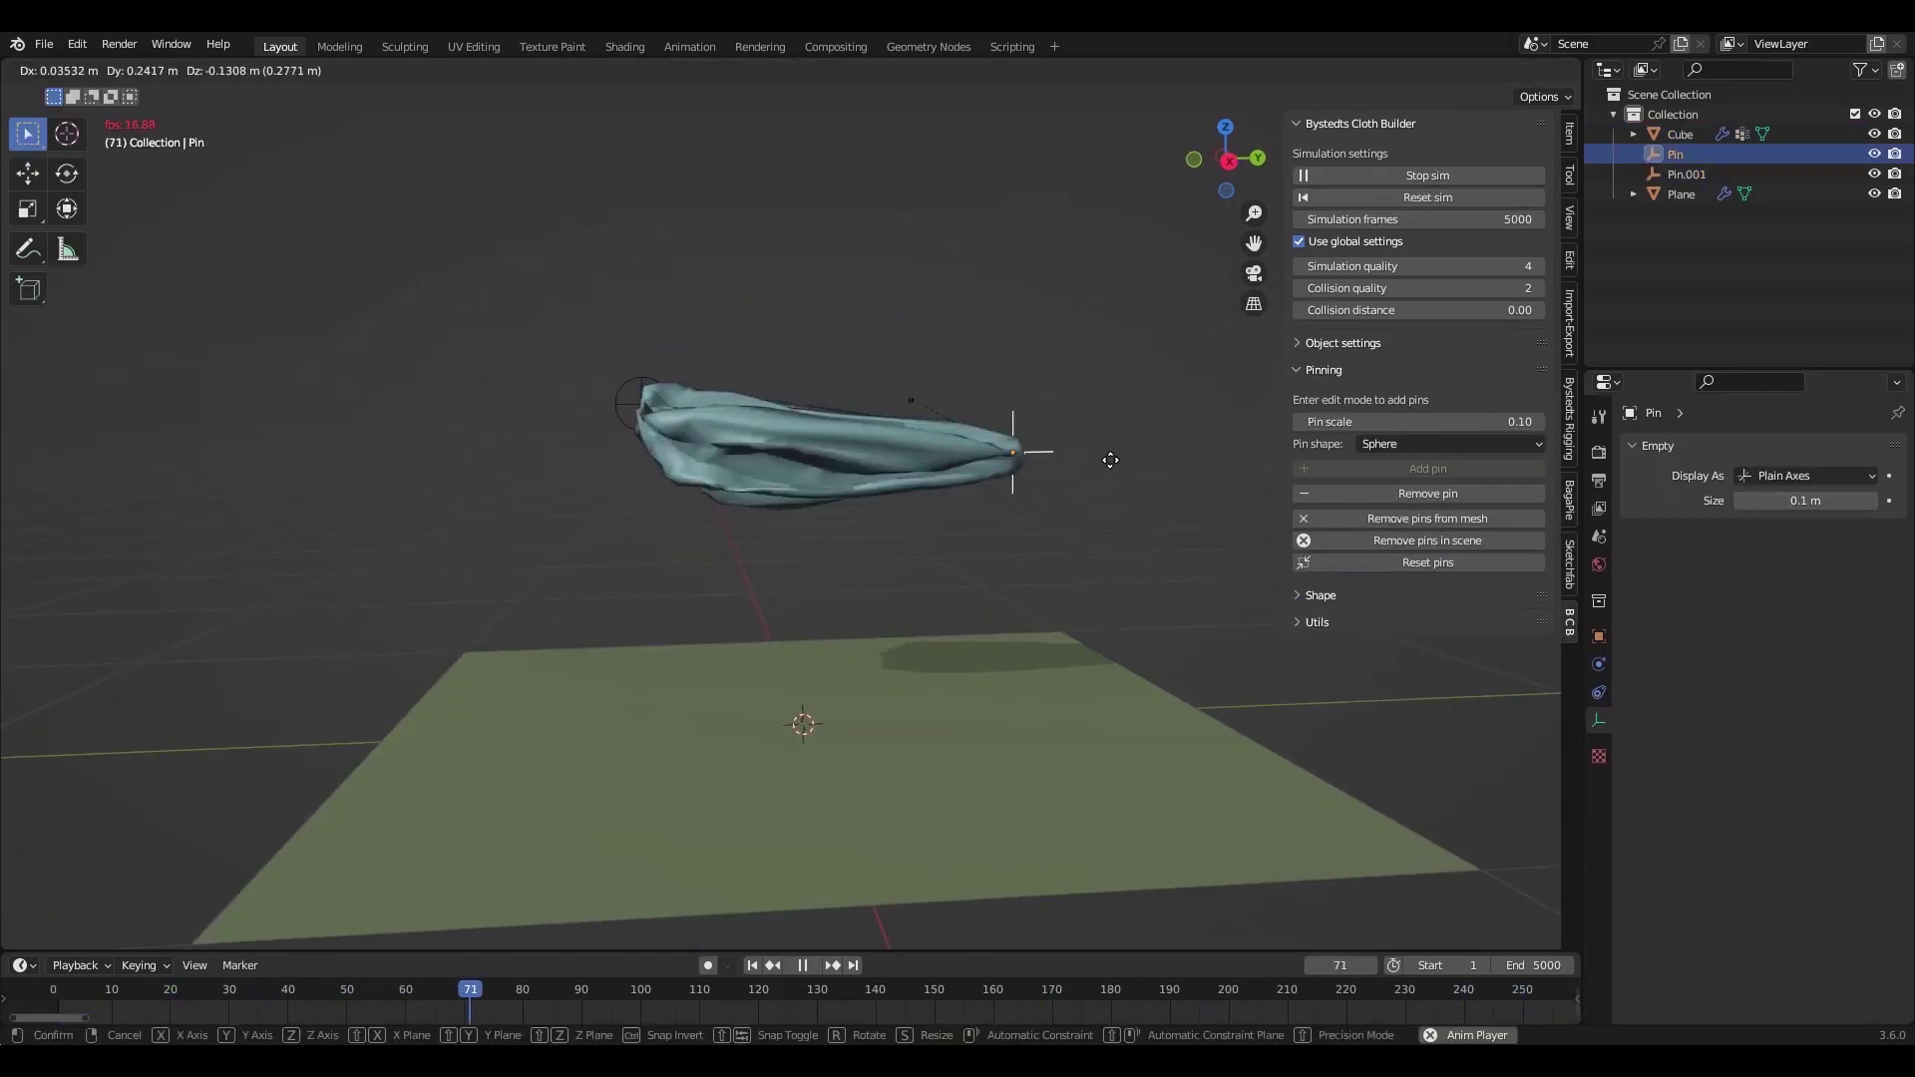
left_click(1110, 460)
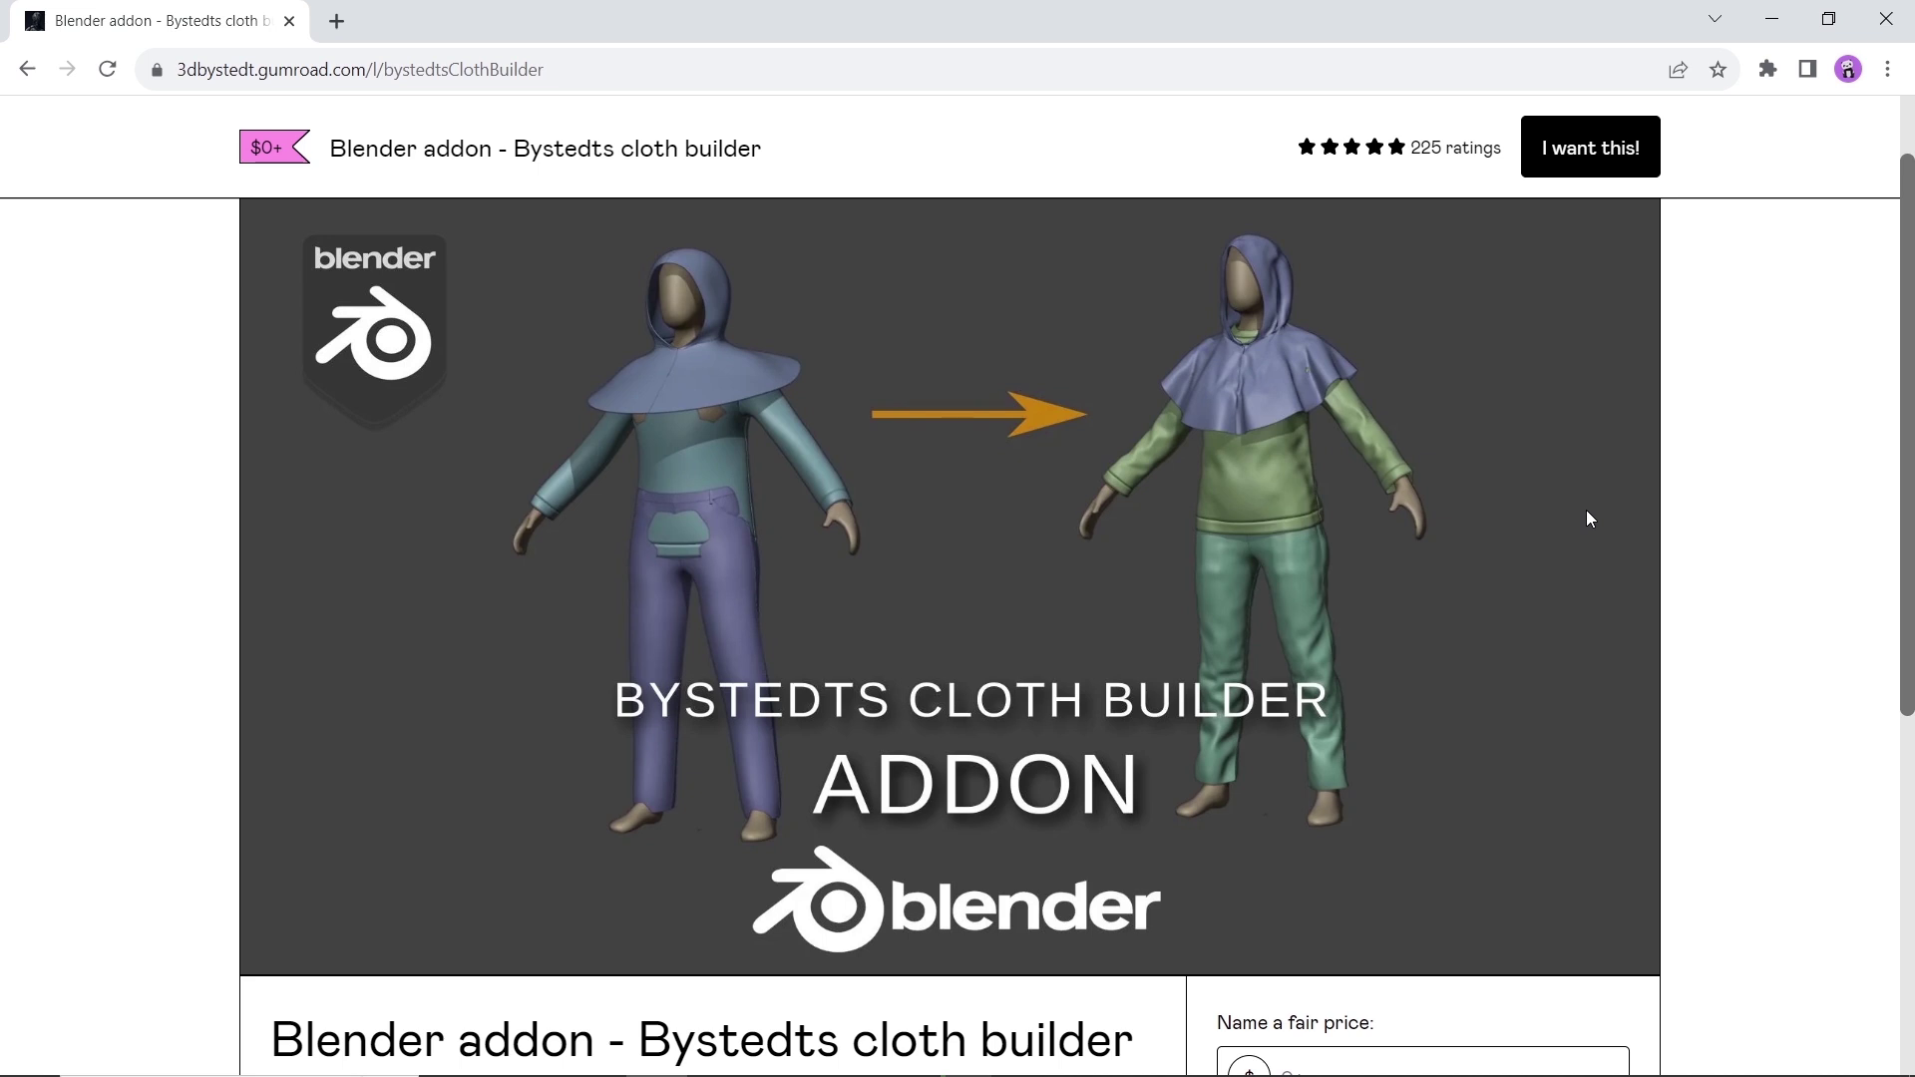
Enter 0 as the Bystedts cloth builder's fair price and click outside to confirm.
scroll(1586, 516, "down", 6)
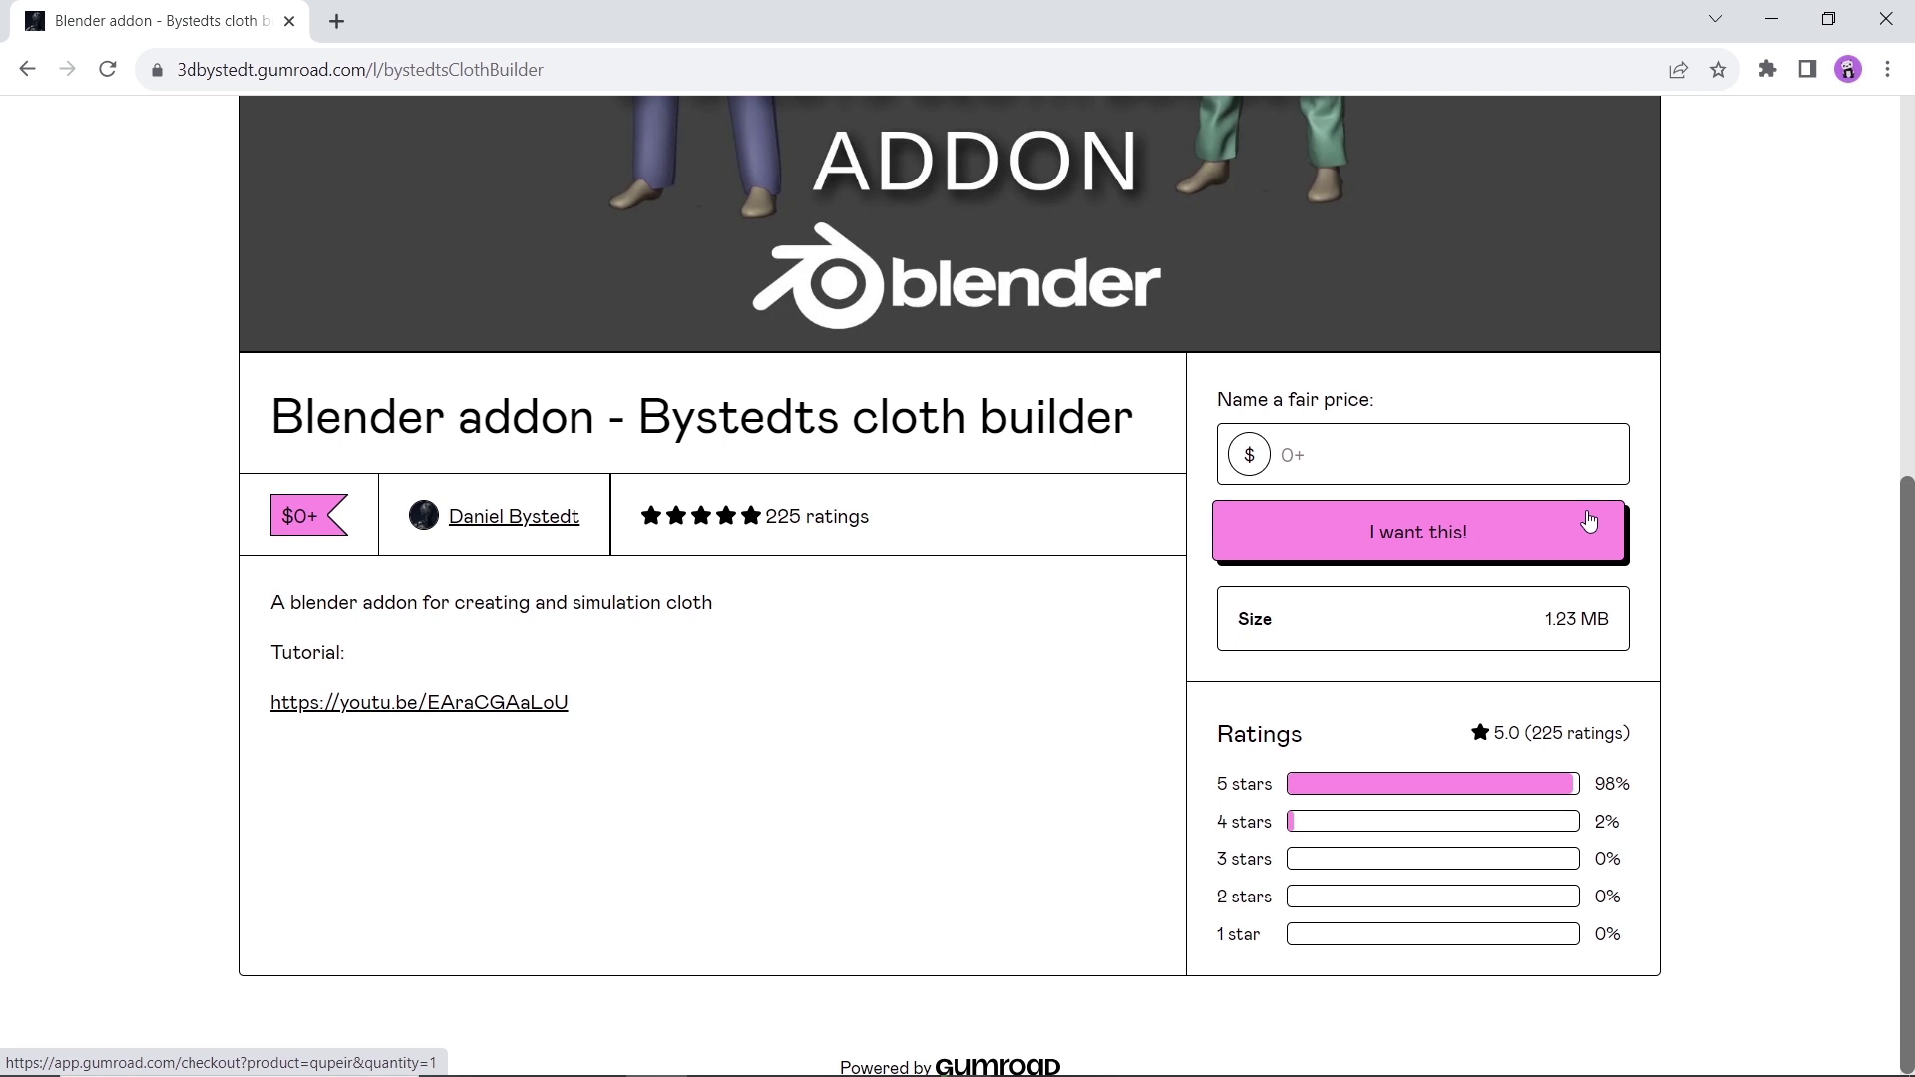
left_click(1588, 520)
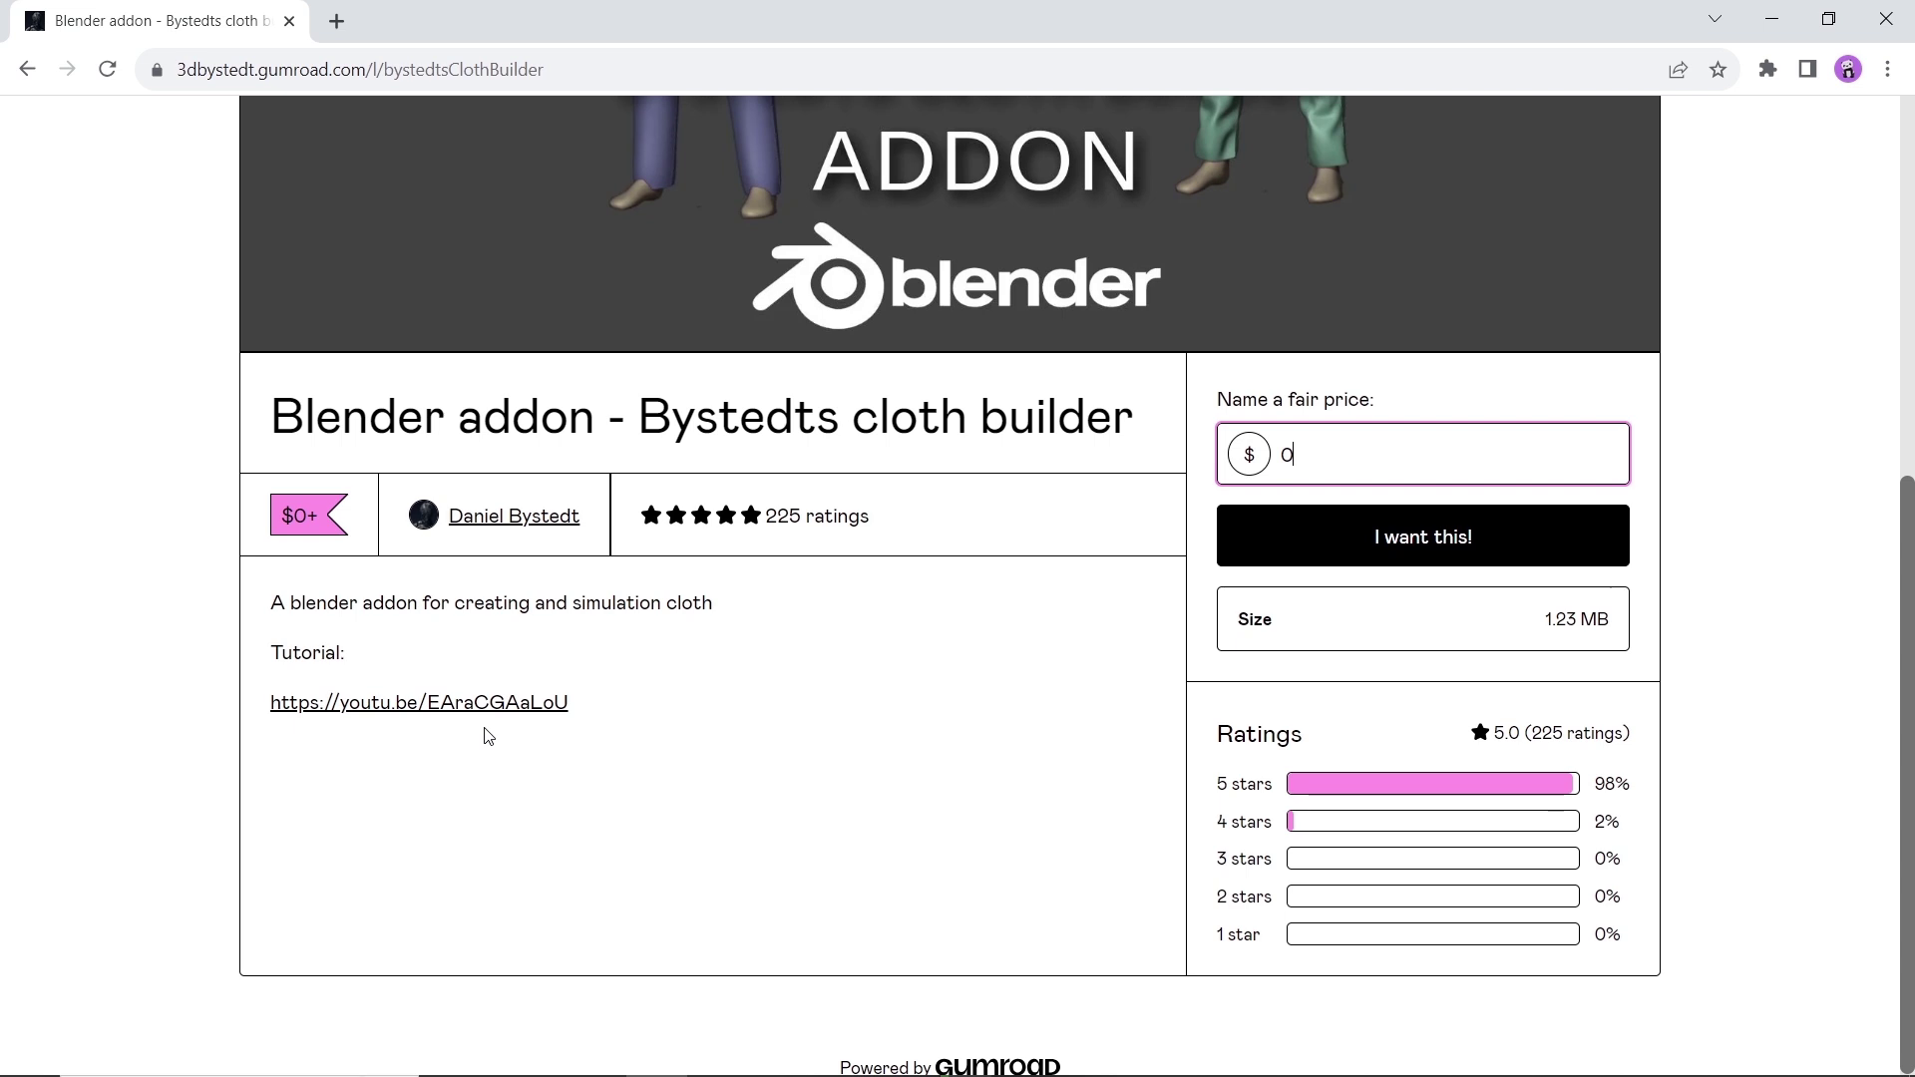
left_click(1768, 478)
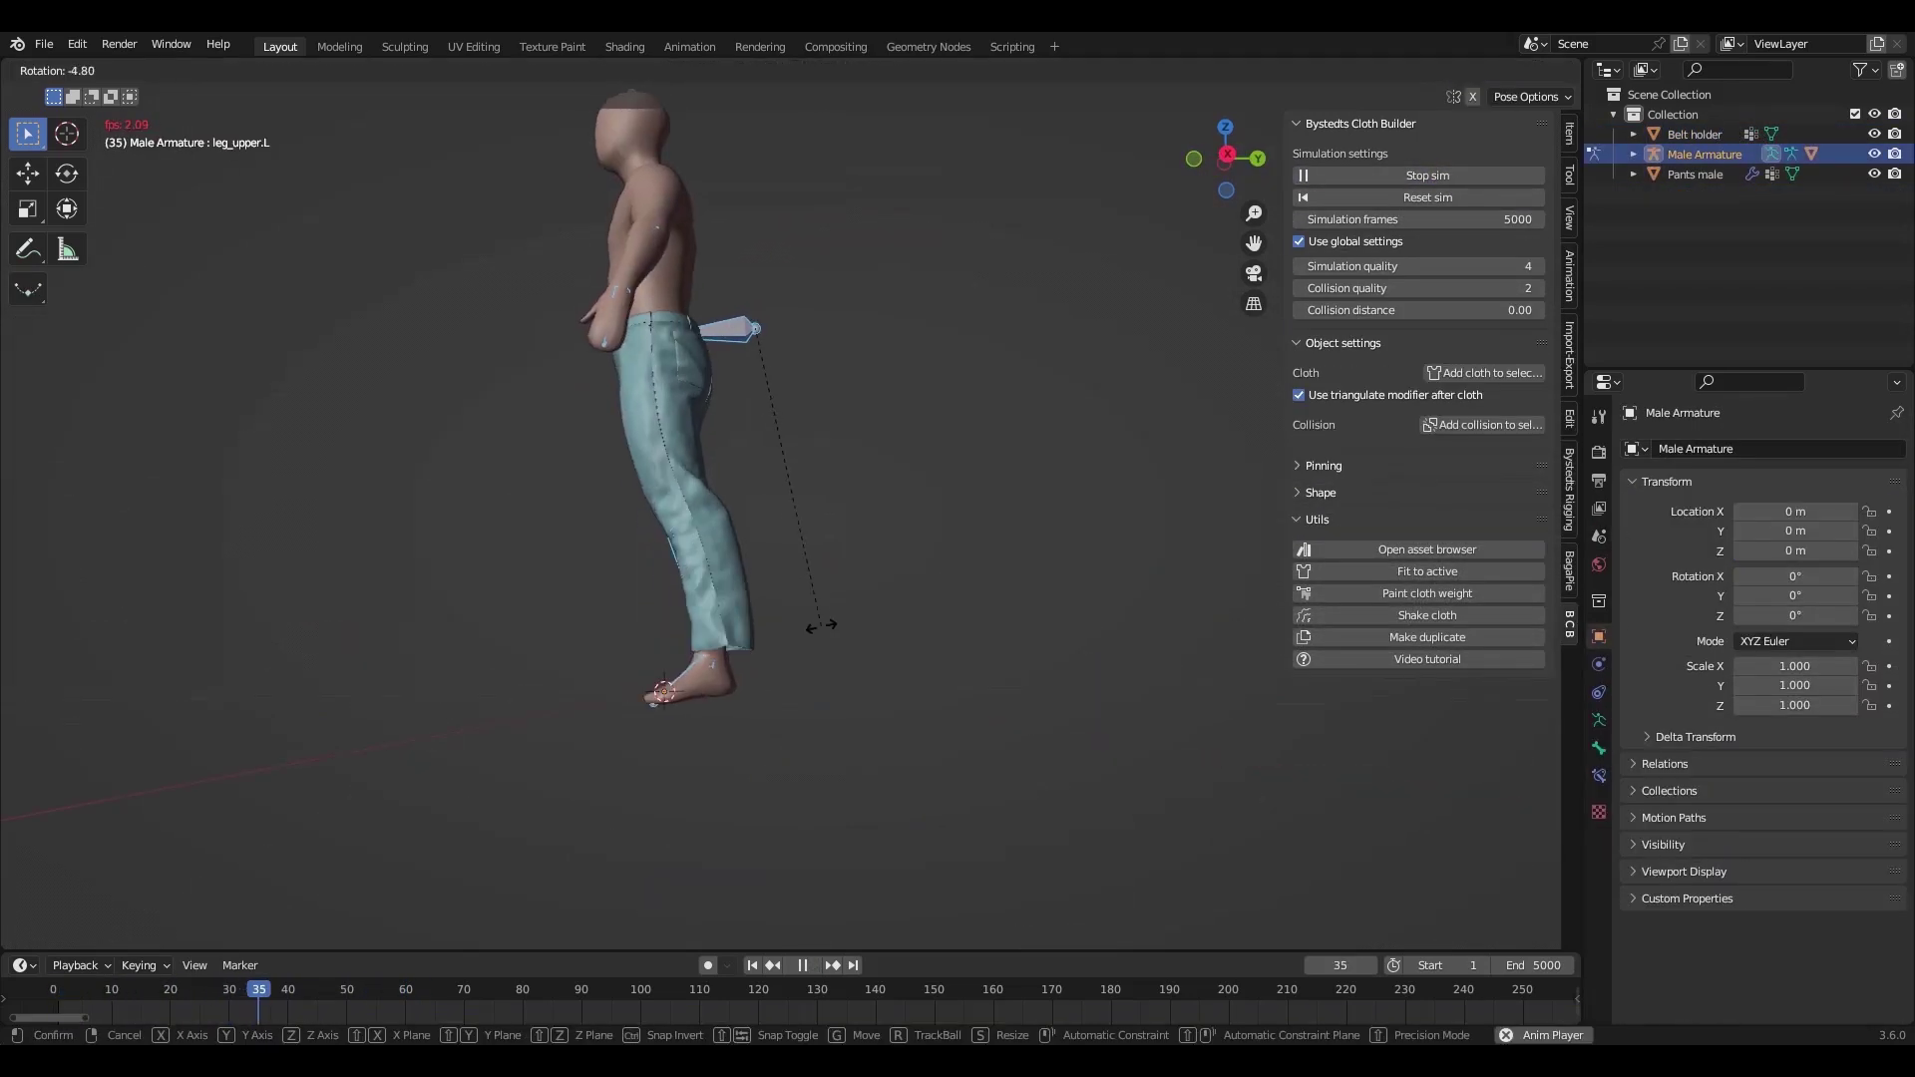
Rotate part of the character's pose, then deselect all objects.
key("r")
left_click(666, 582)
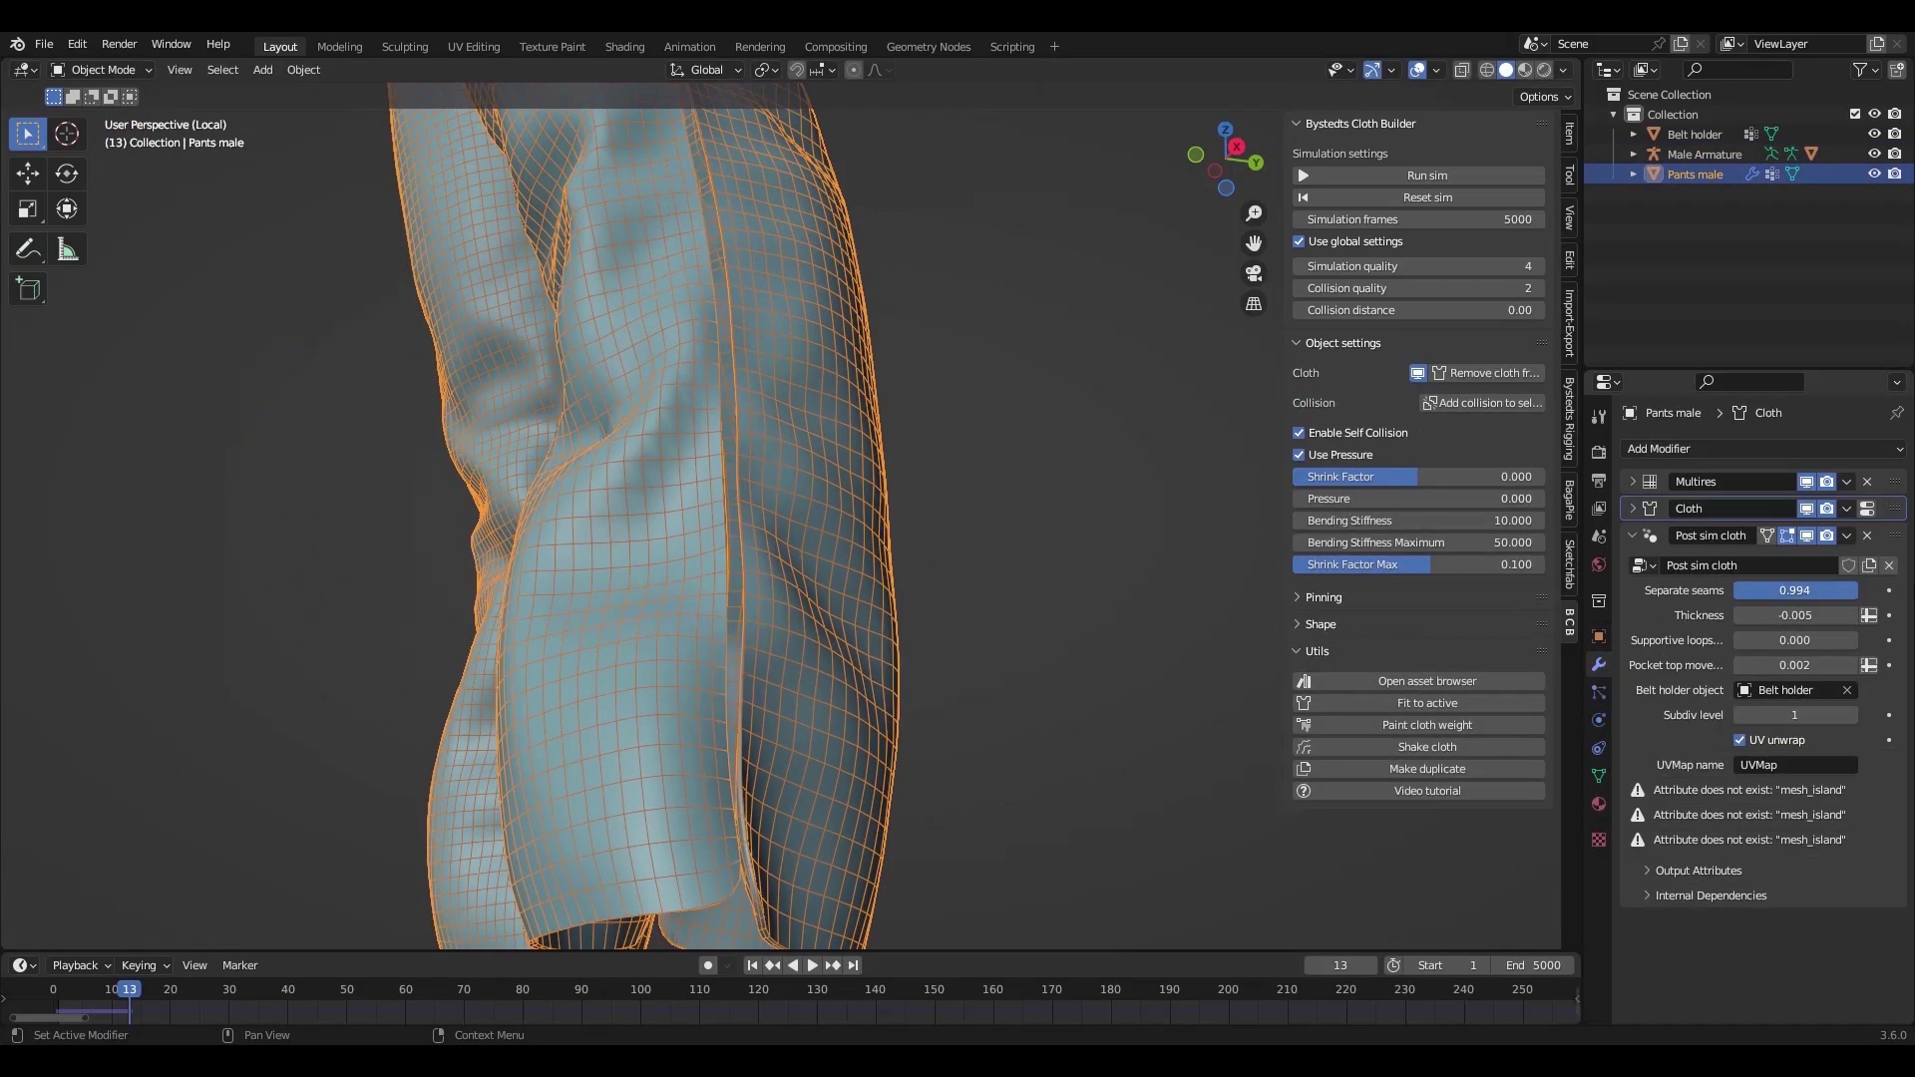
key("alt+a")
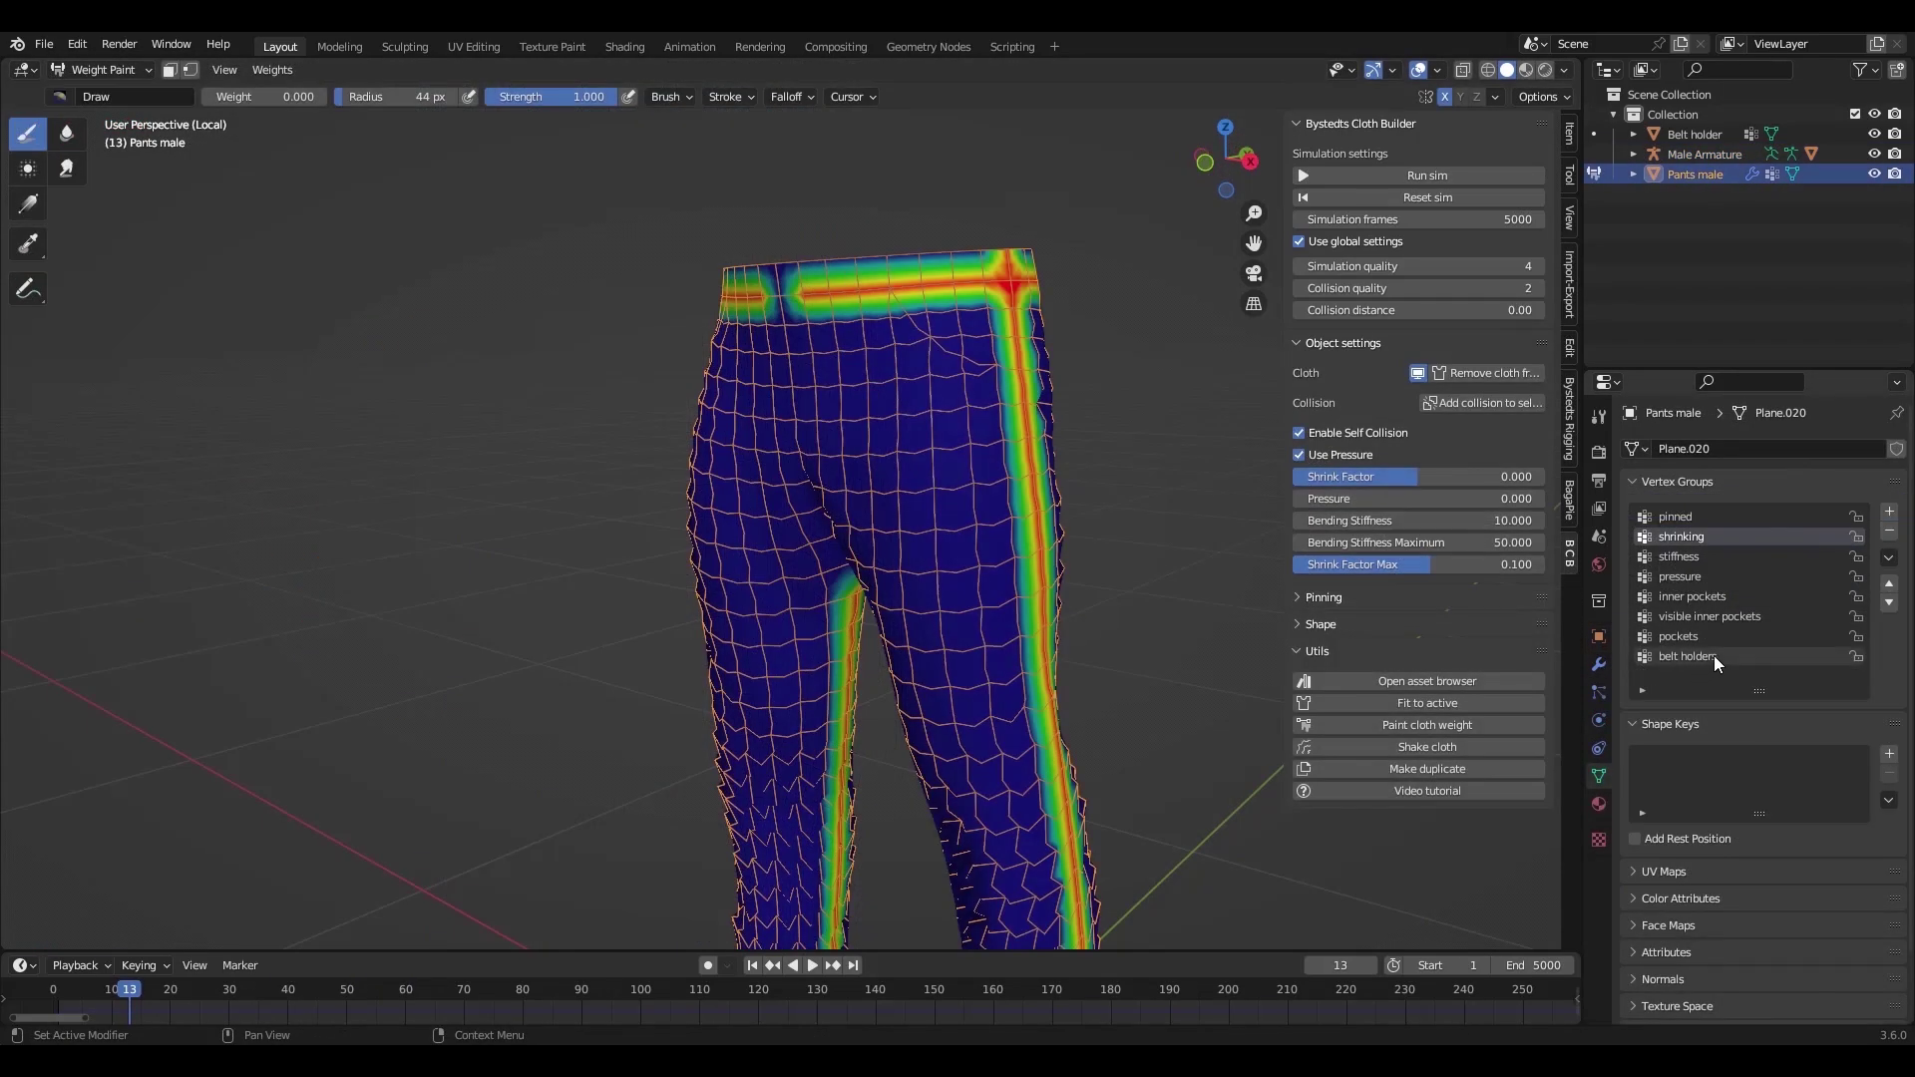
Show the belt holders, pockets and inner pockets vertex-group weights on the pants.
left_click(1713, 655)
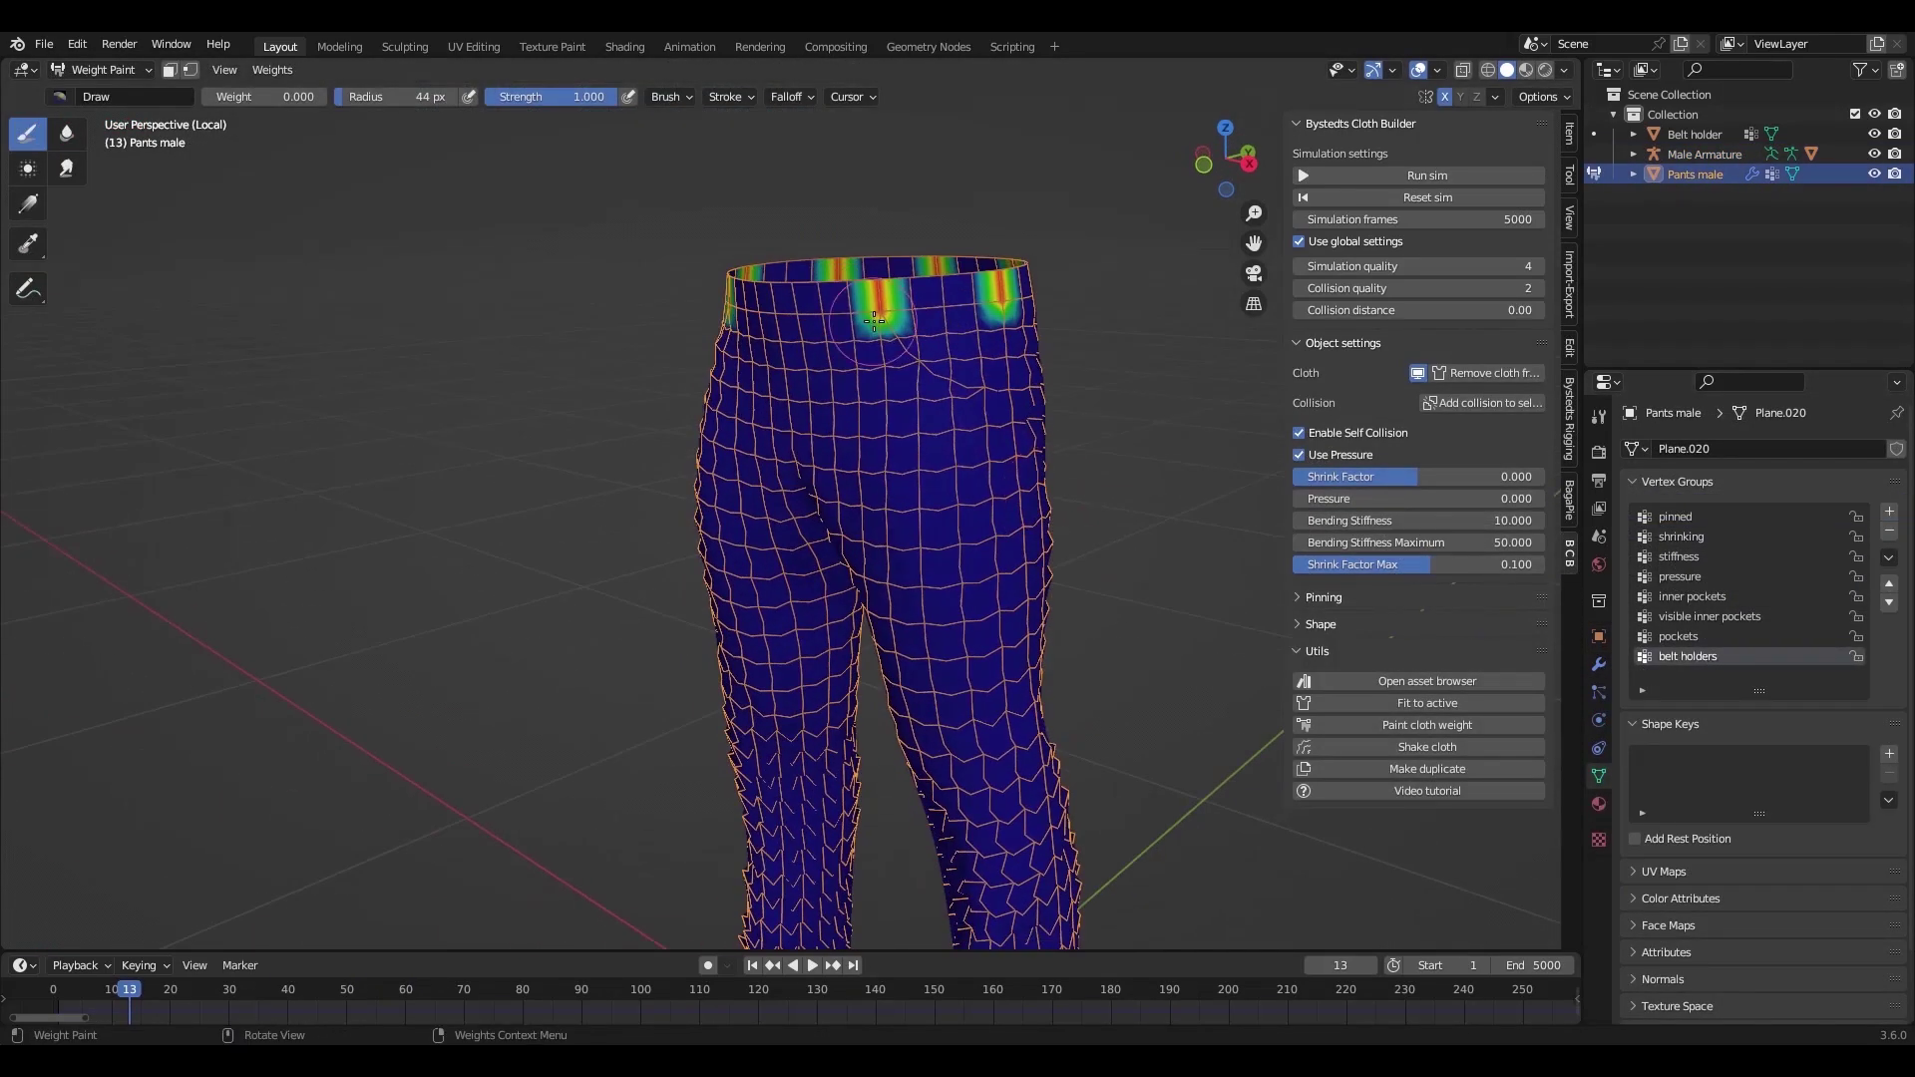
left_click(1715, 636)
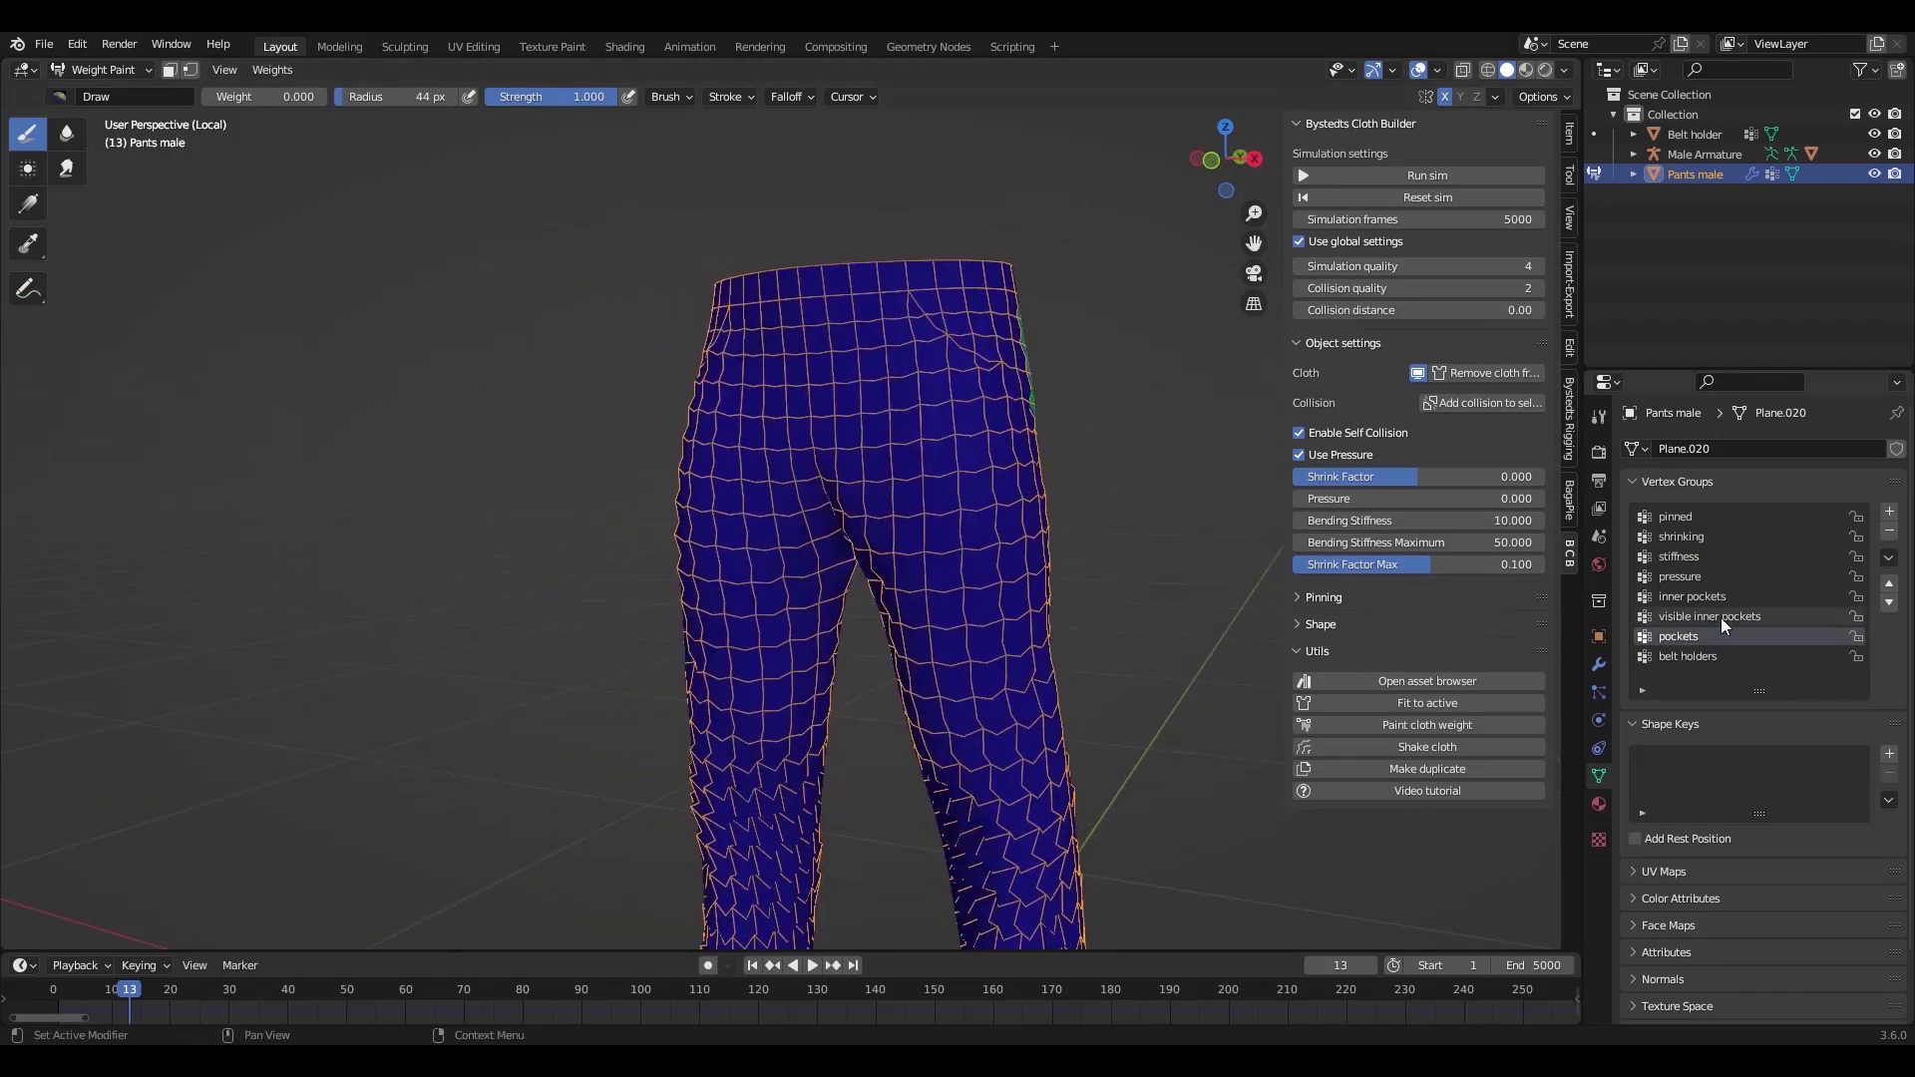
left_click(1720, 618)
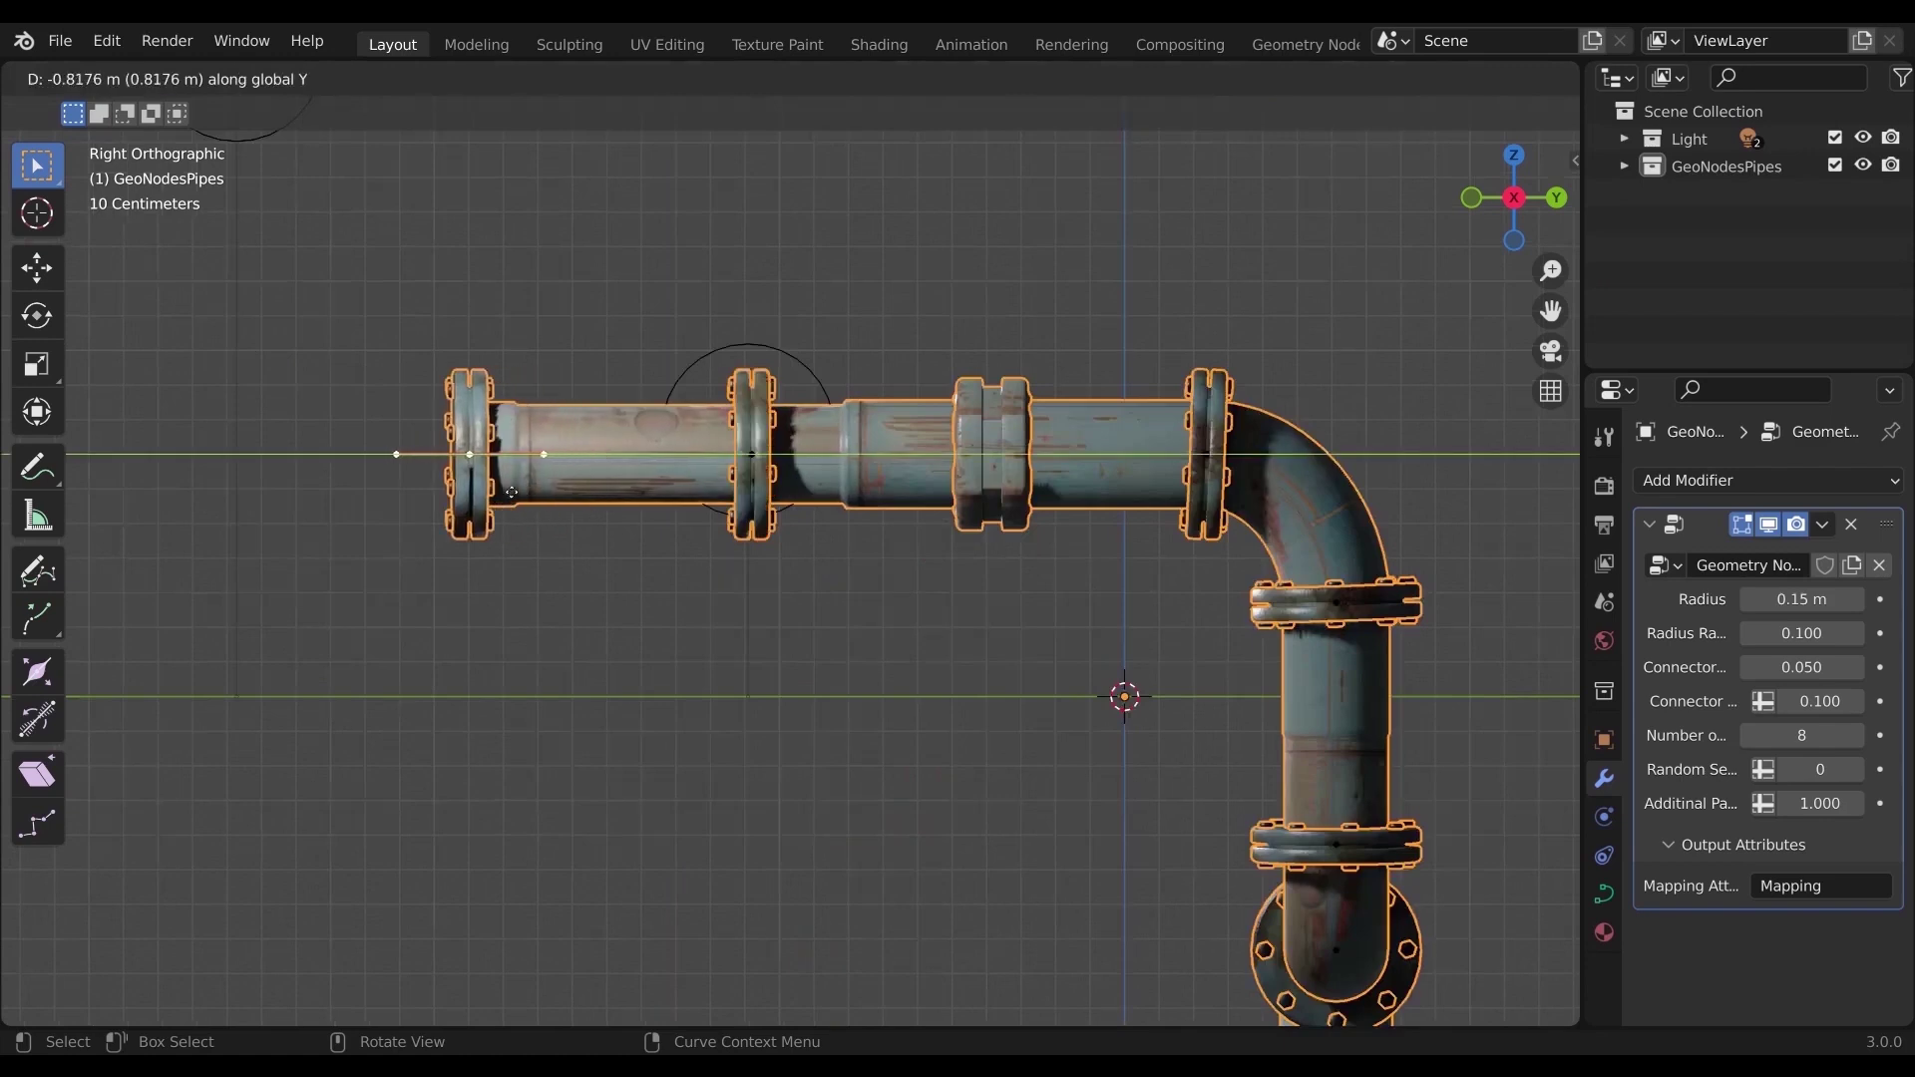
Extrude the pipe end, bend it downward -90°, and move the new elbow into place.
left_click(693, 489)
key("r")
left_click(725, 473)
key("g")
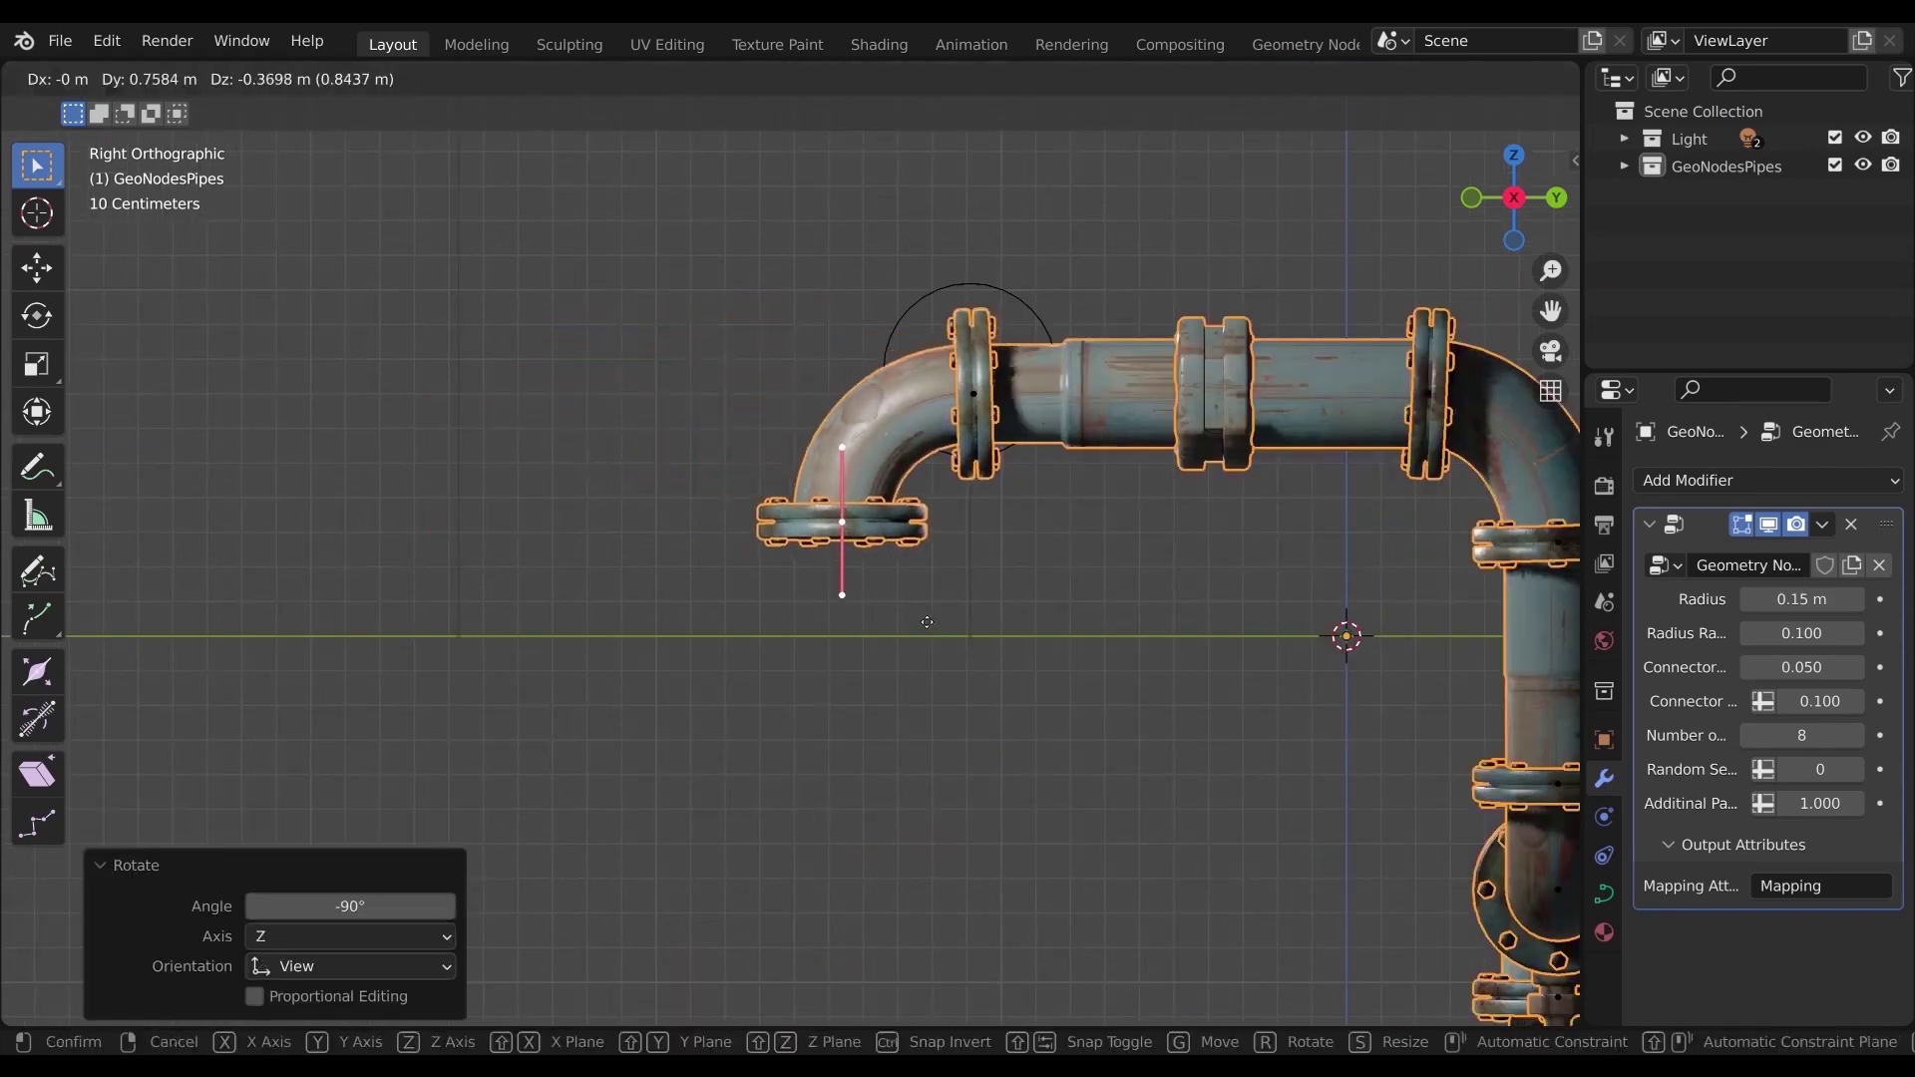
left_click(990, 599)
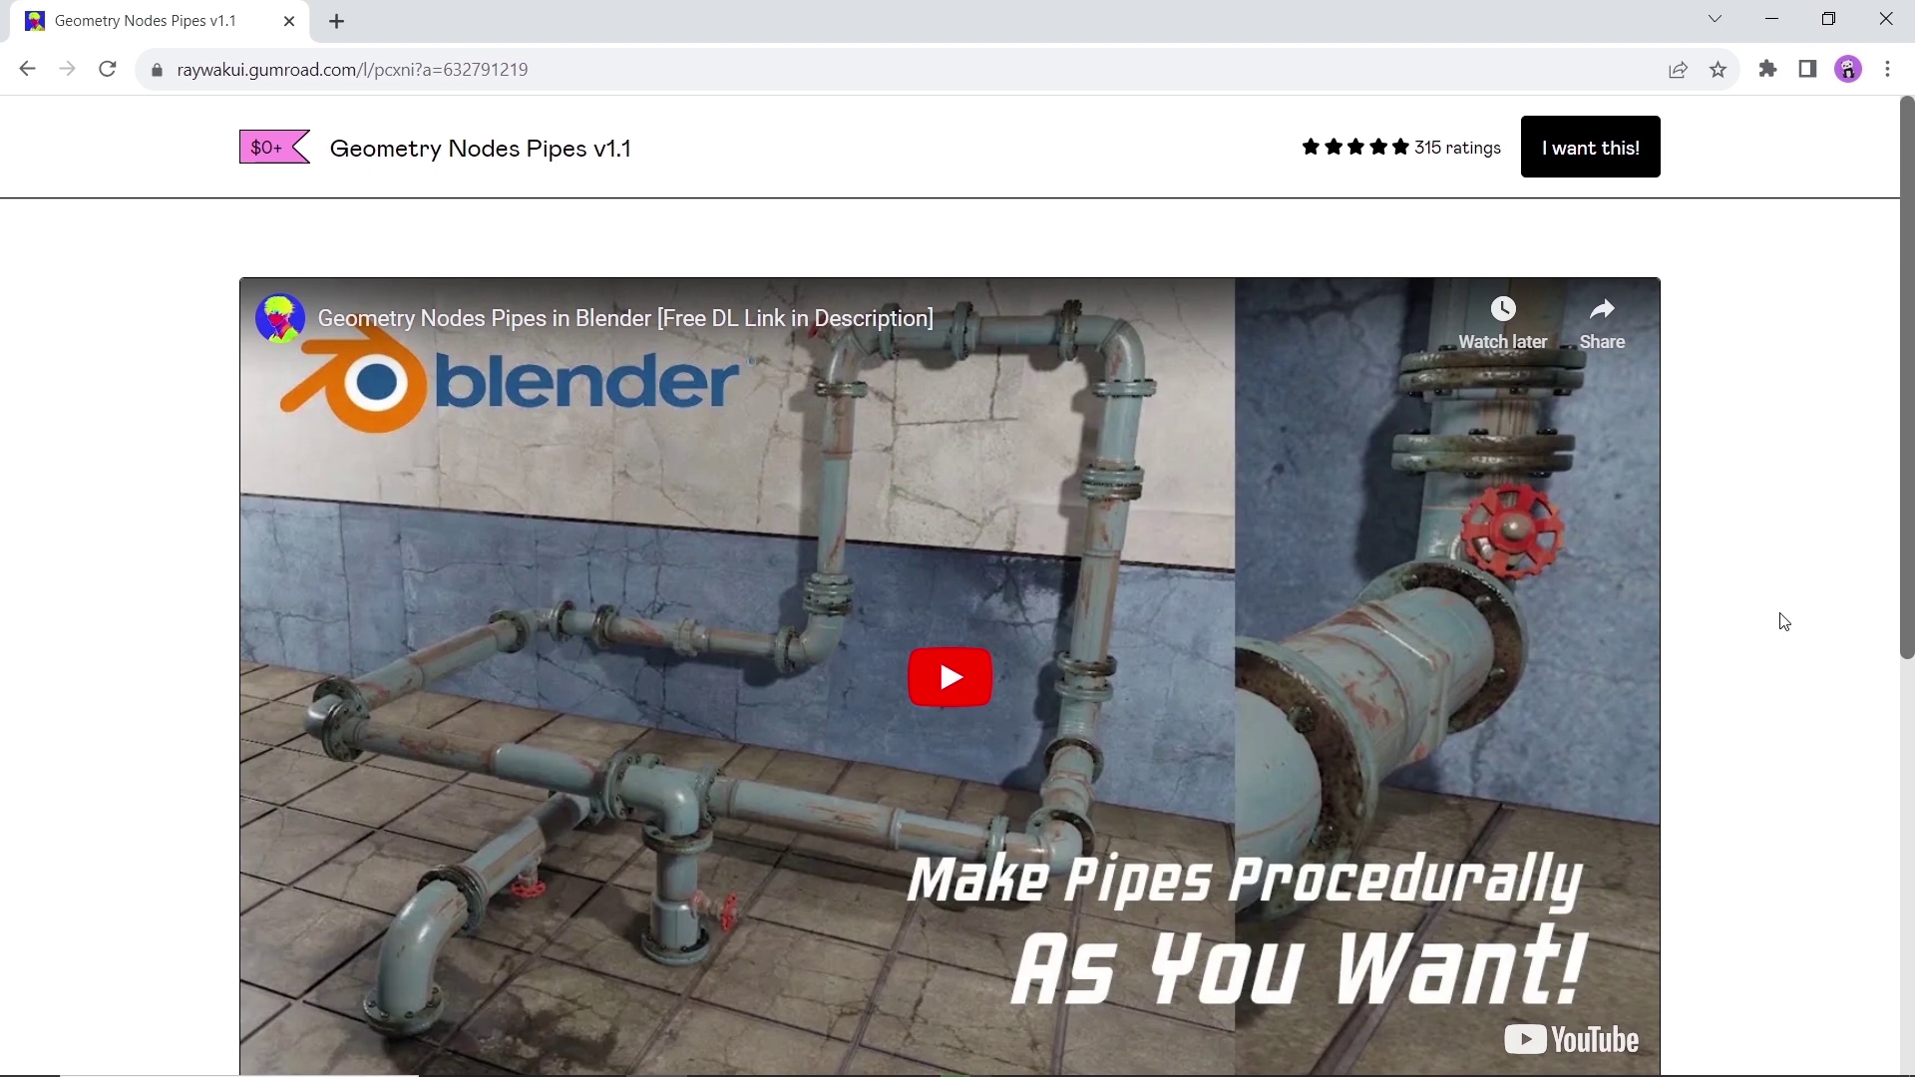
Enter 0 as the Geometry Nodes Pipes fair price, then re-randomise the pipe layout seed.
scroll(1783, 621, "down", 5)
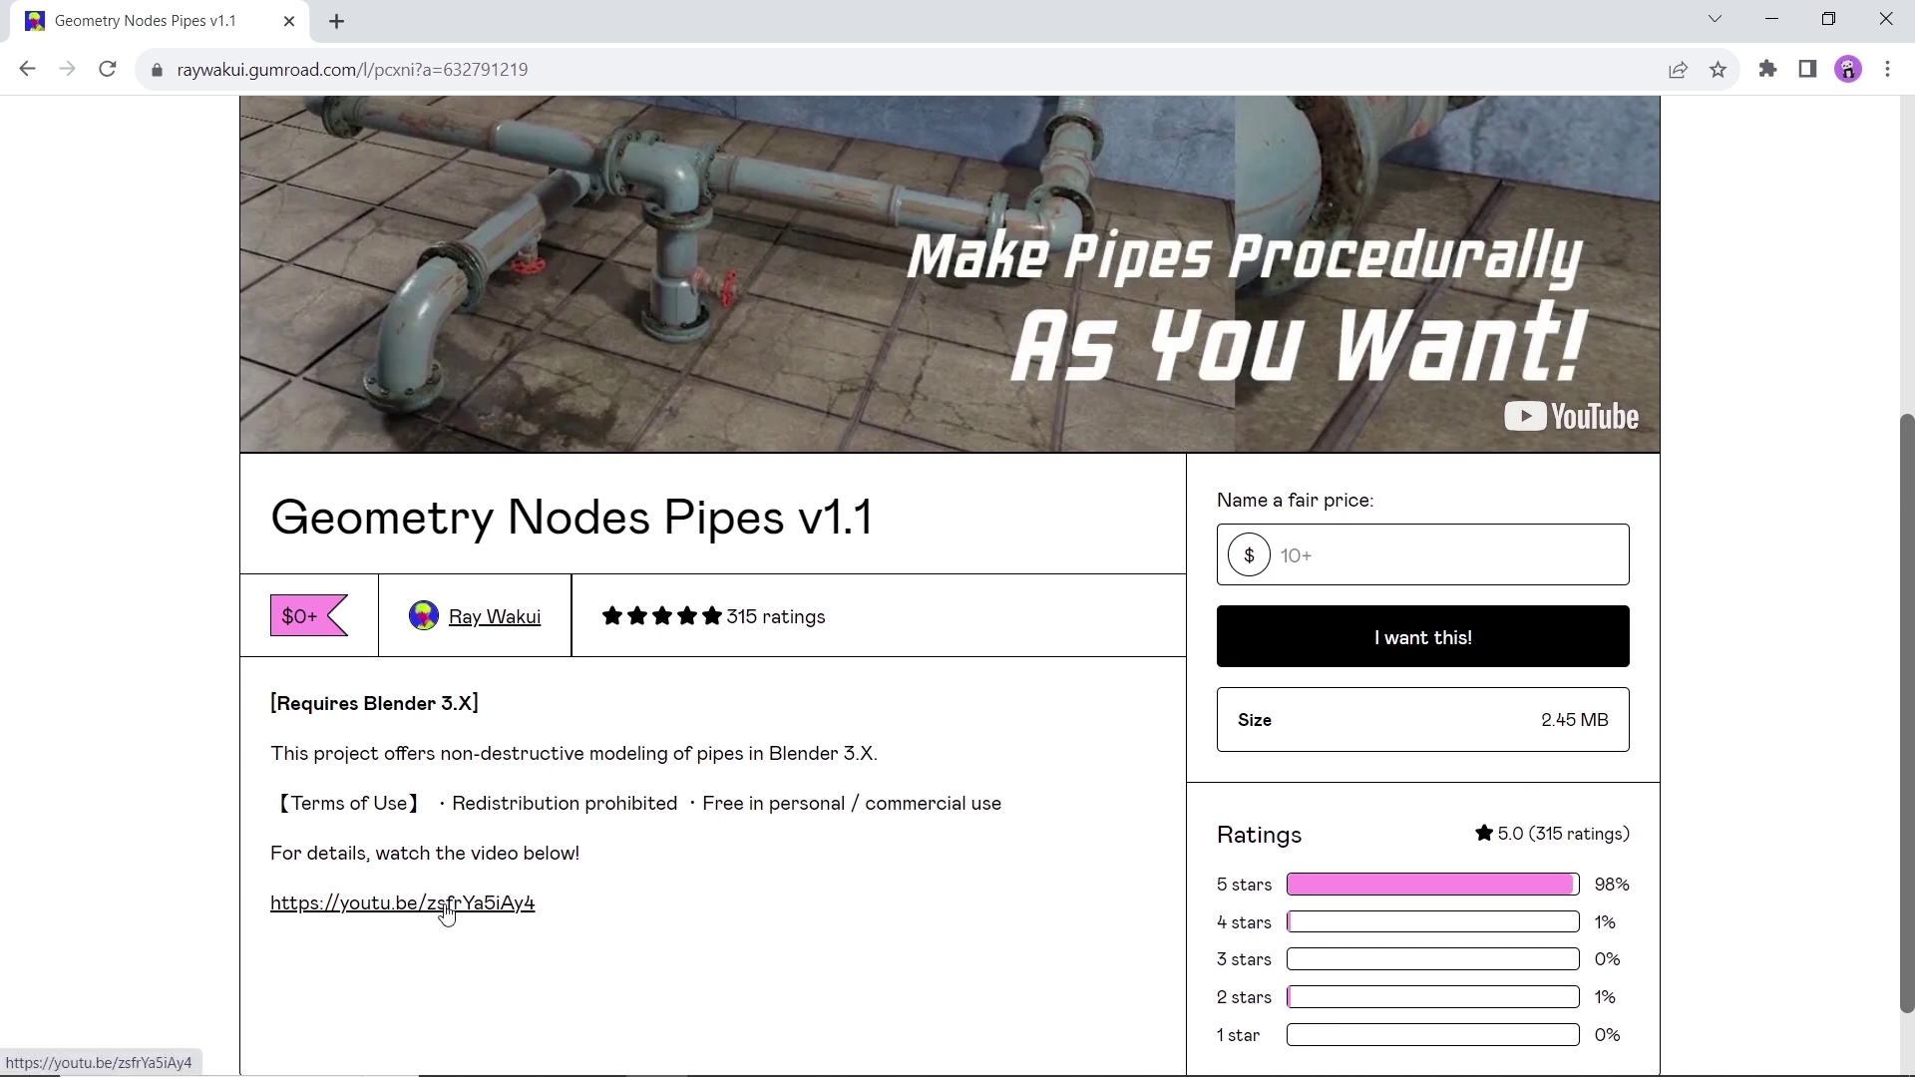
left_click(1361, 565)
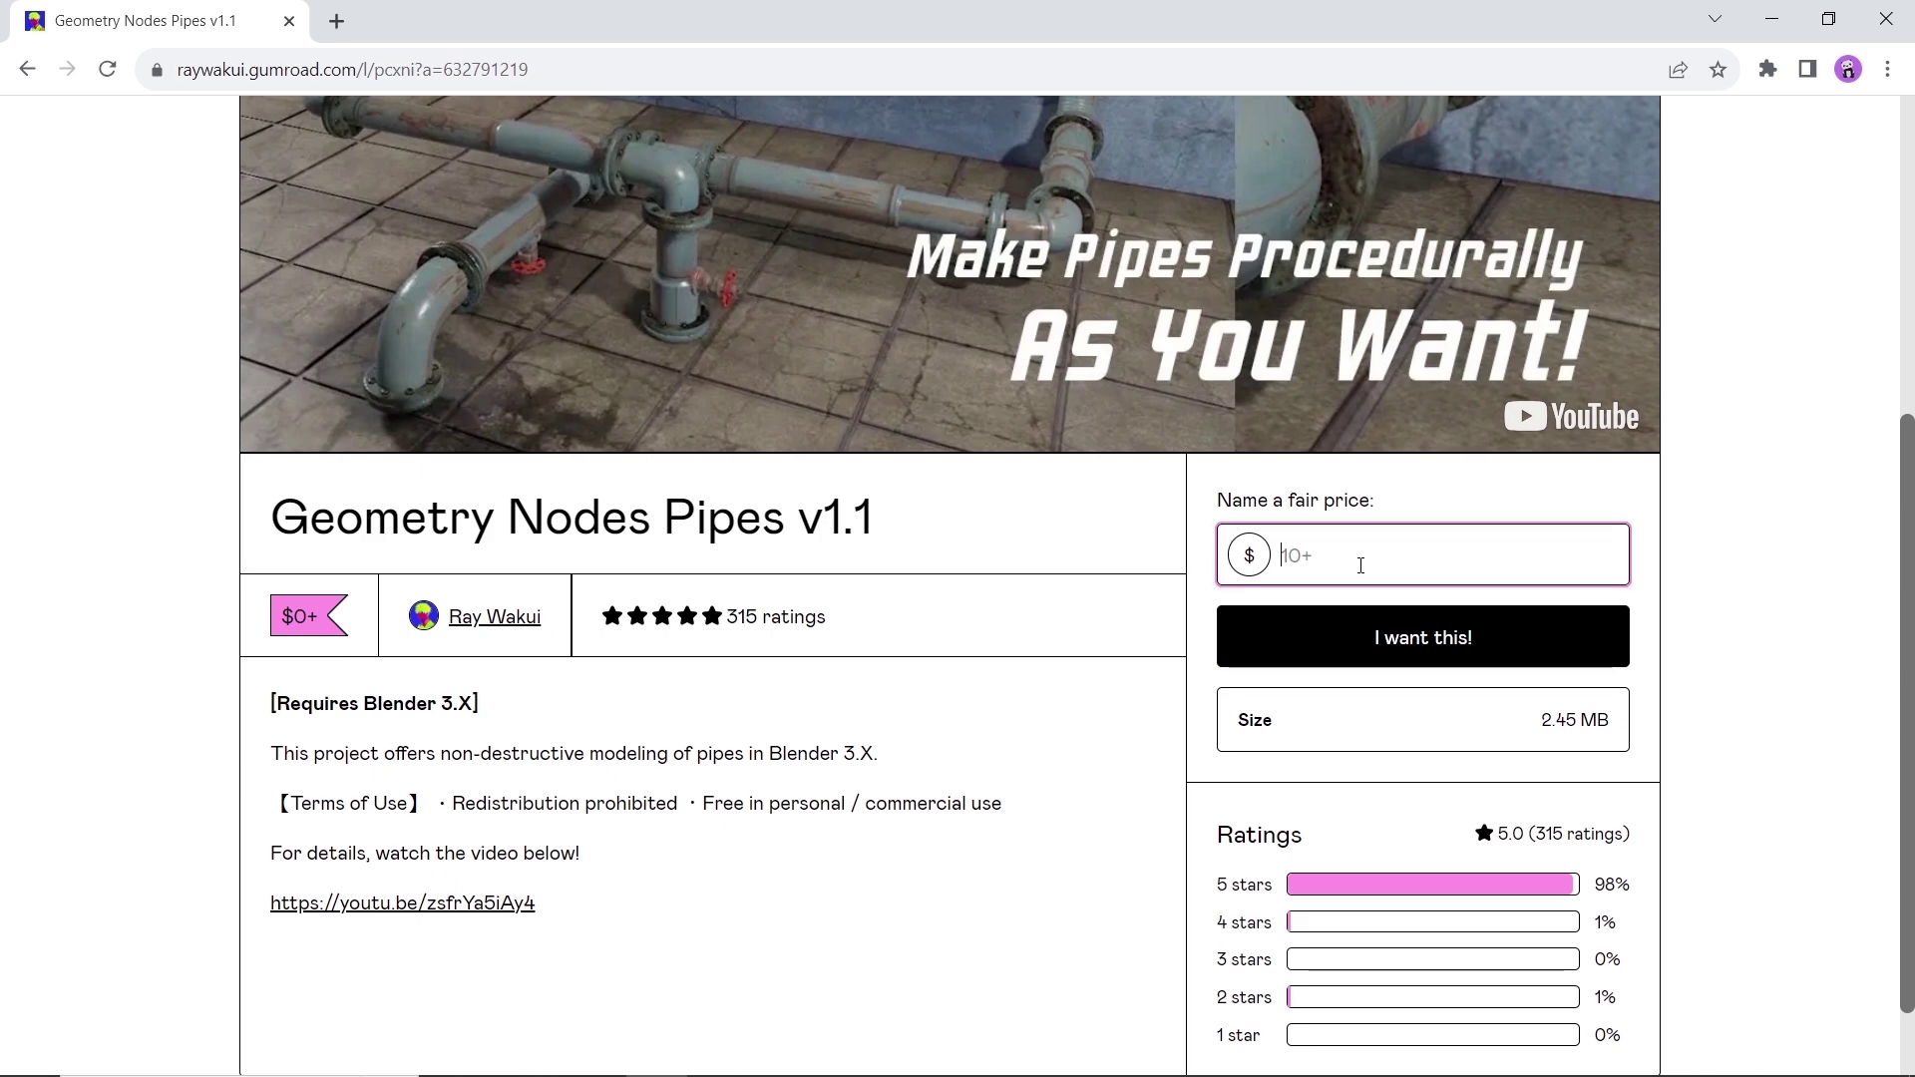
type("0")
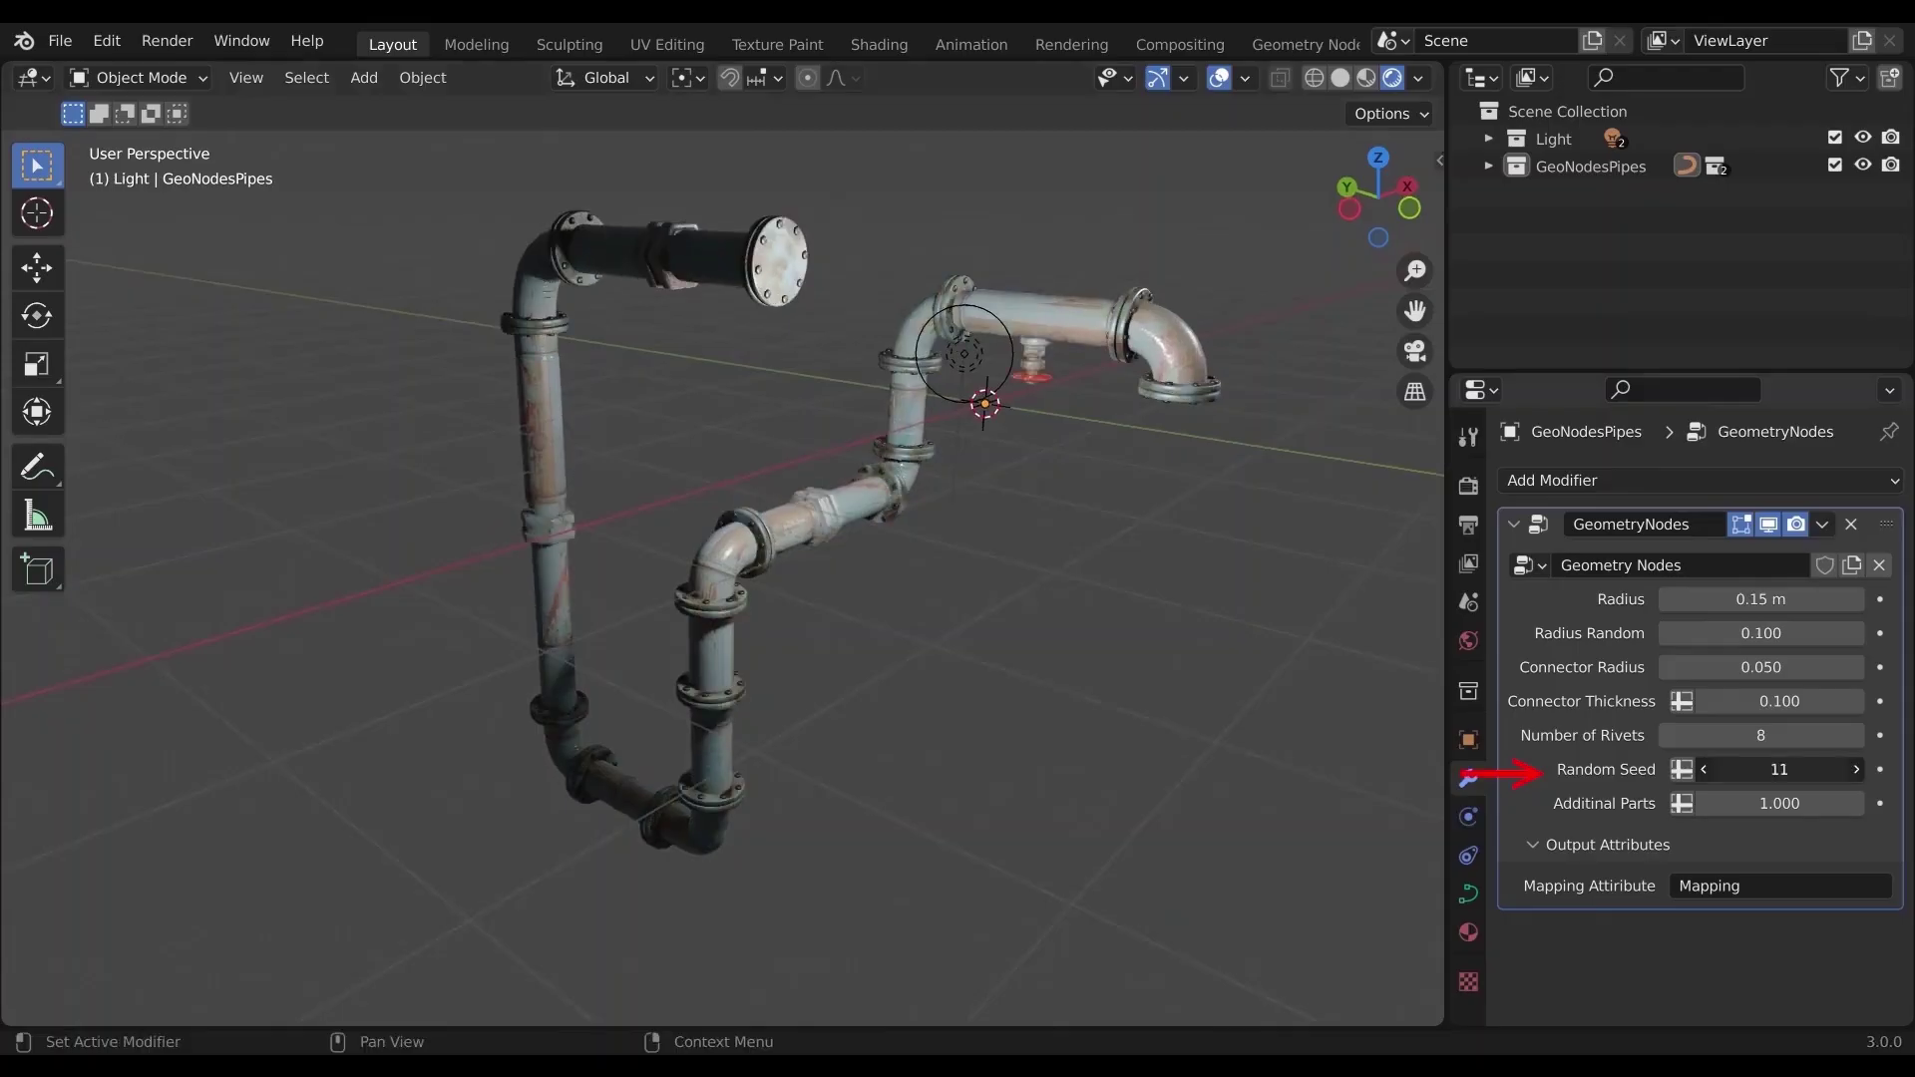
mouse_move(1755, 768)
left_mouse_down()
mouse_move(1817, 802)
mouse_move(1695, 803)
left_mouse_up()
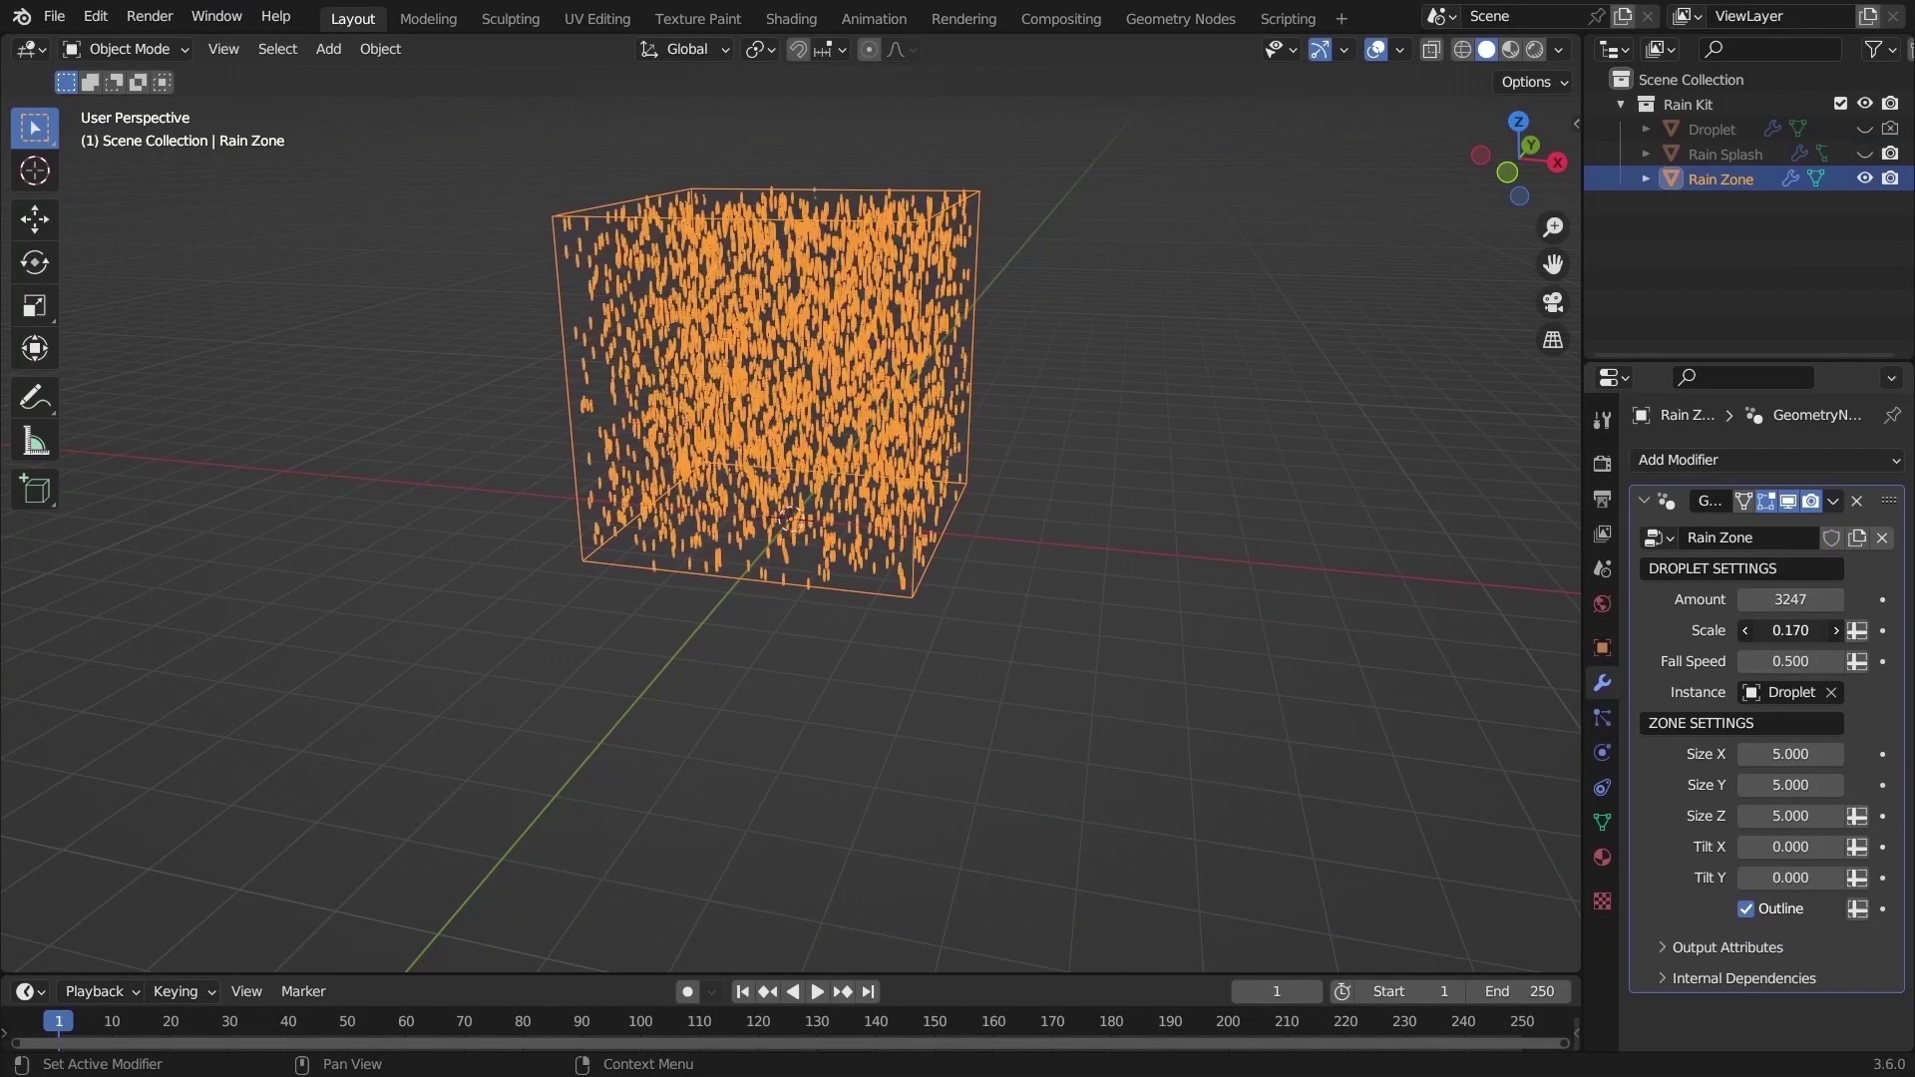
Play the rain animation in the enlarged, tilted Rain Zone.
left_click(798, 991)
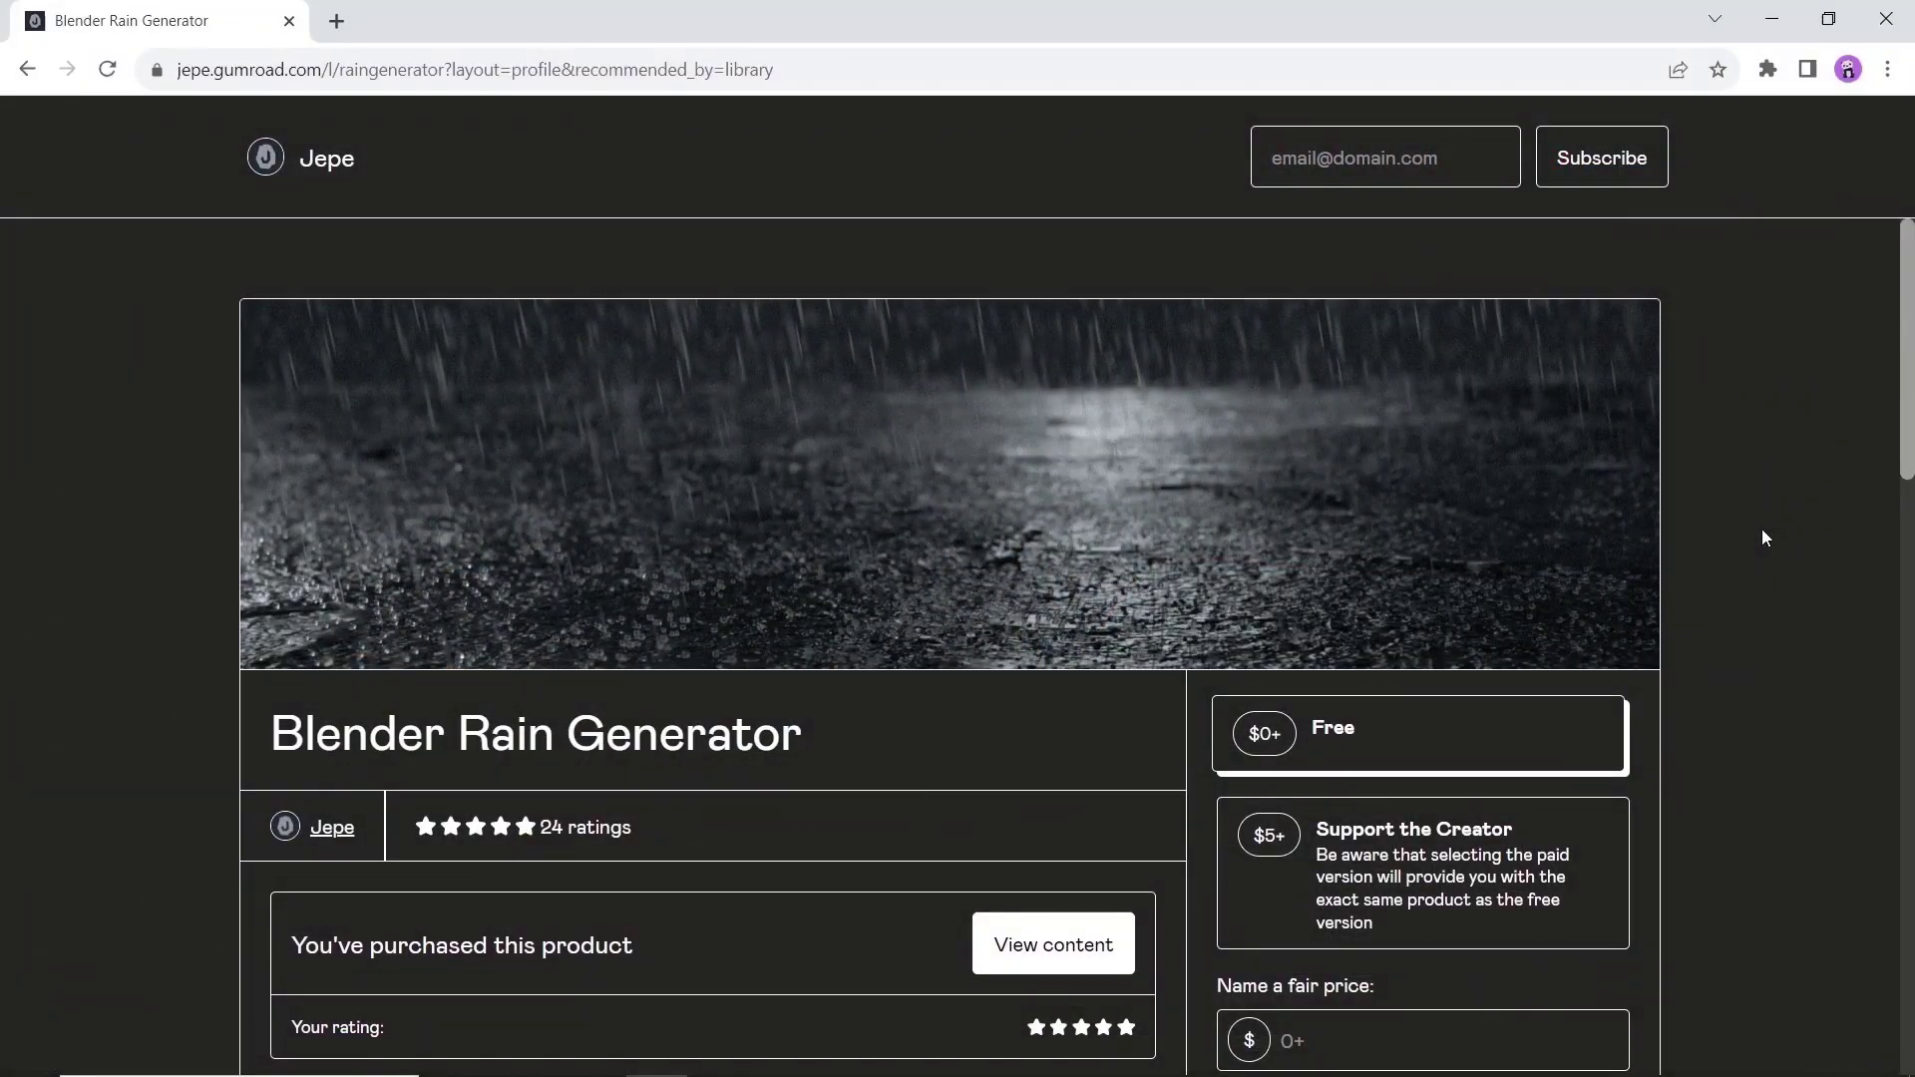
scroll(1761, 529, "down", 5)
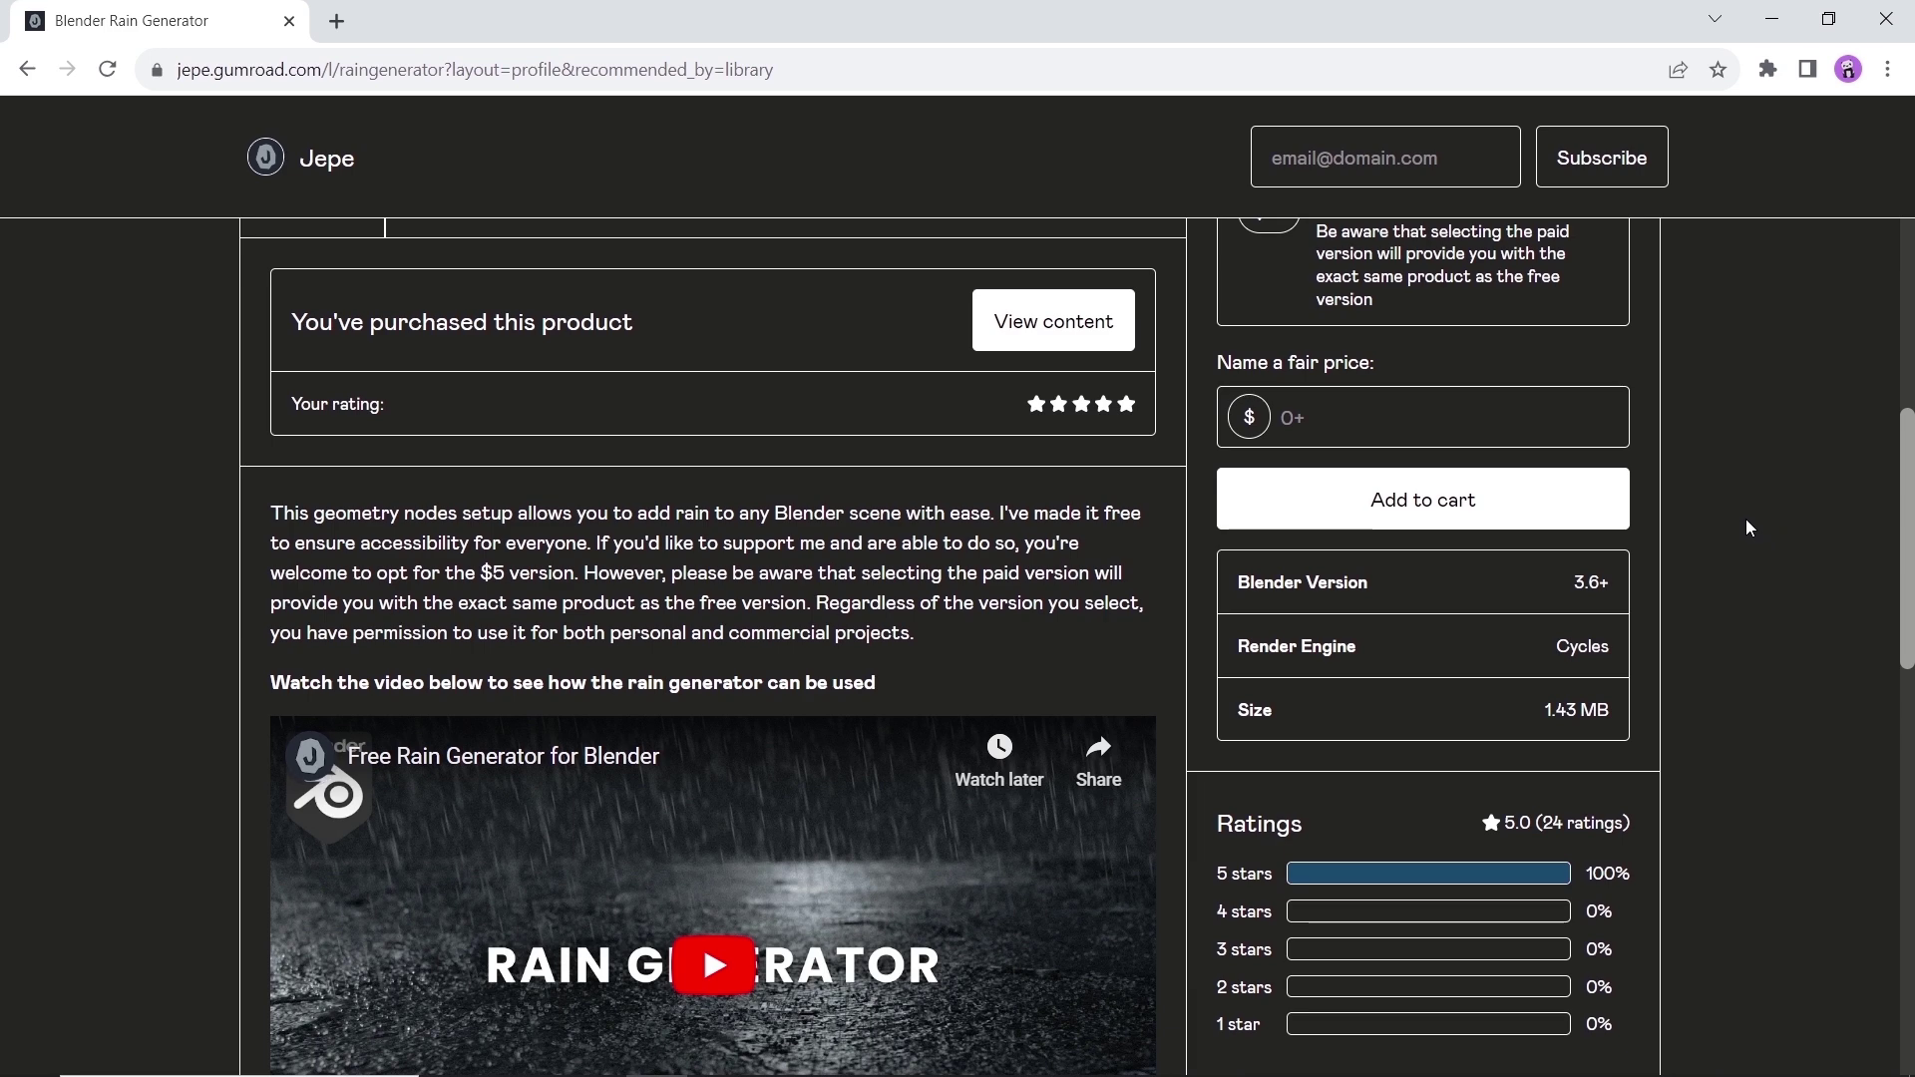
Highlight the Blender version and Cycles requirements, then enter 0 as the Rain Generator's price.
left_click_drag(1572, 588, 1654, 583)
left_click_drag(1552, 647, 1667, 648)
left_click(1450, 407)
type("0")
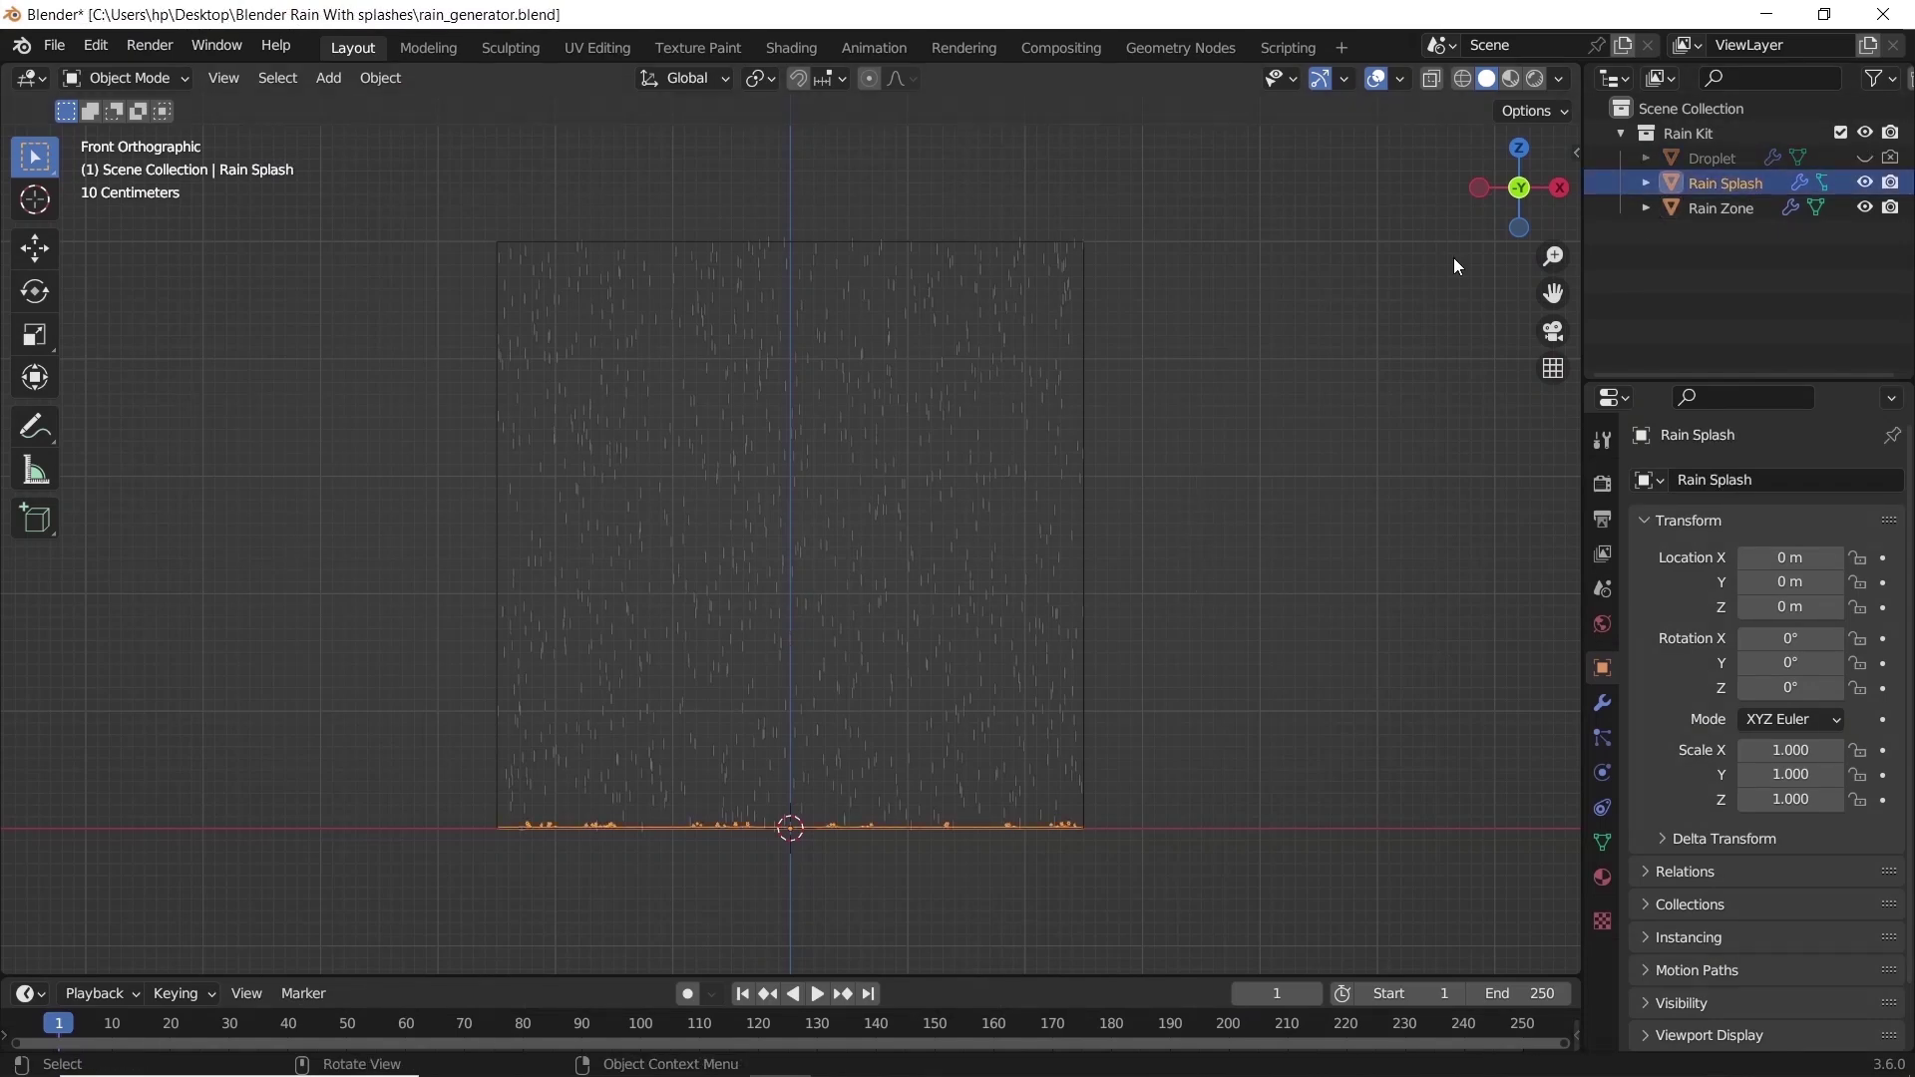
Widen the modifier panel and set the rain droplet Amount to 200 while playing.
key("space")
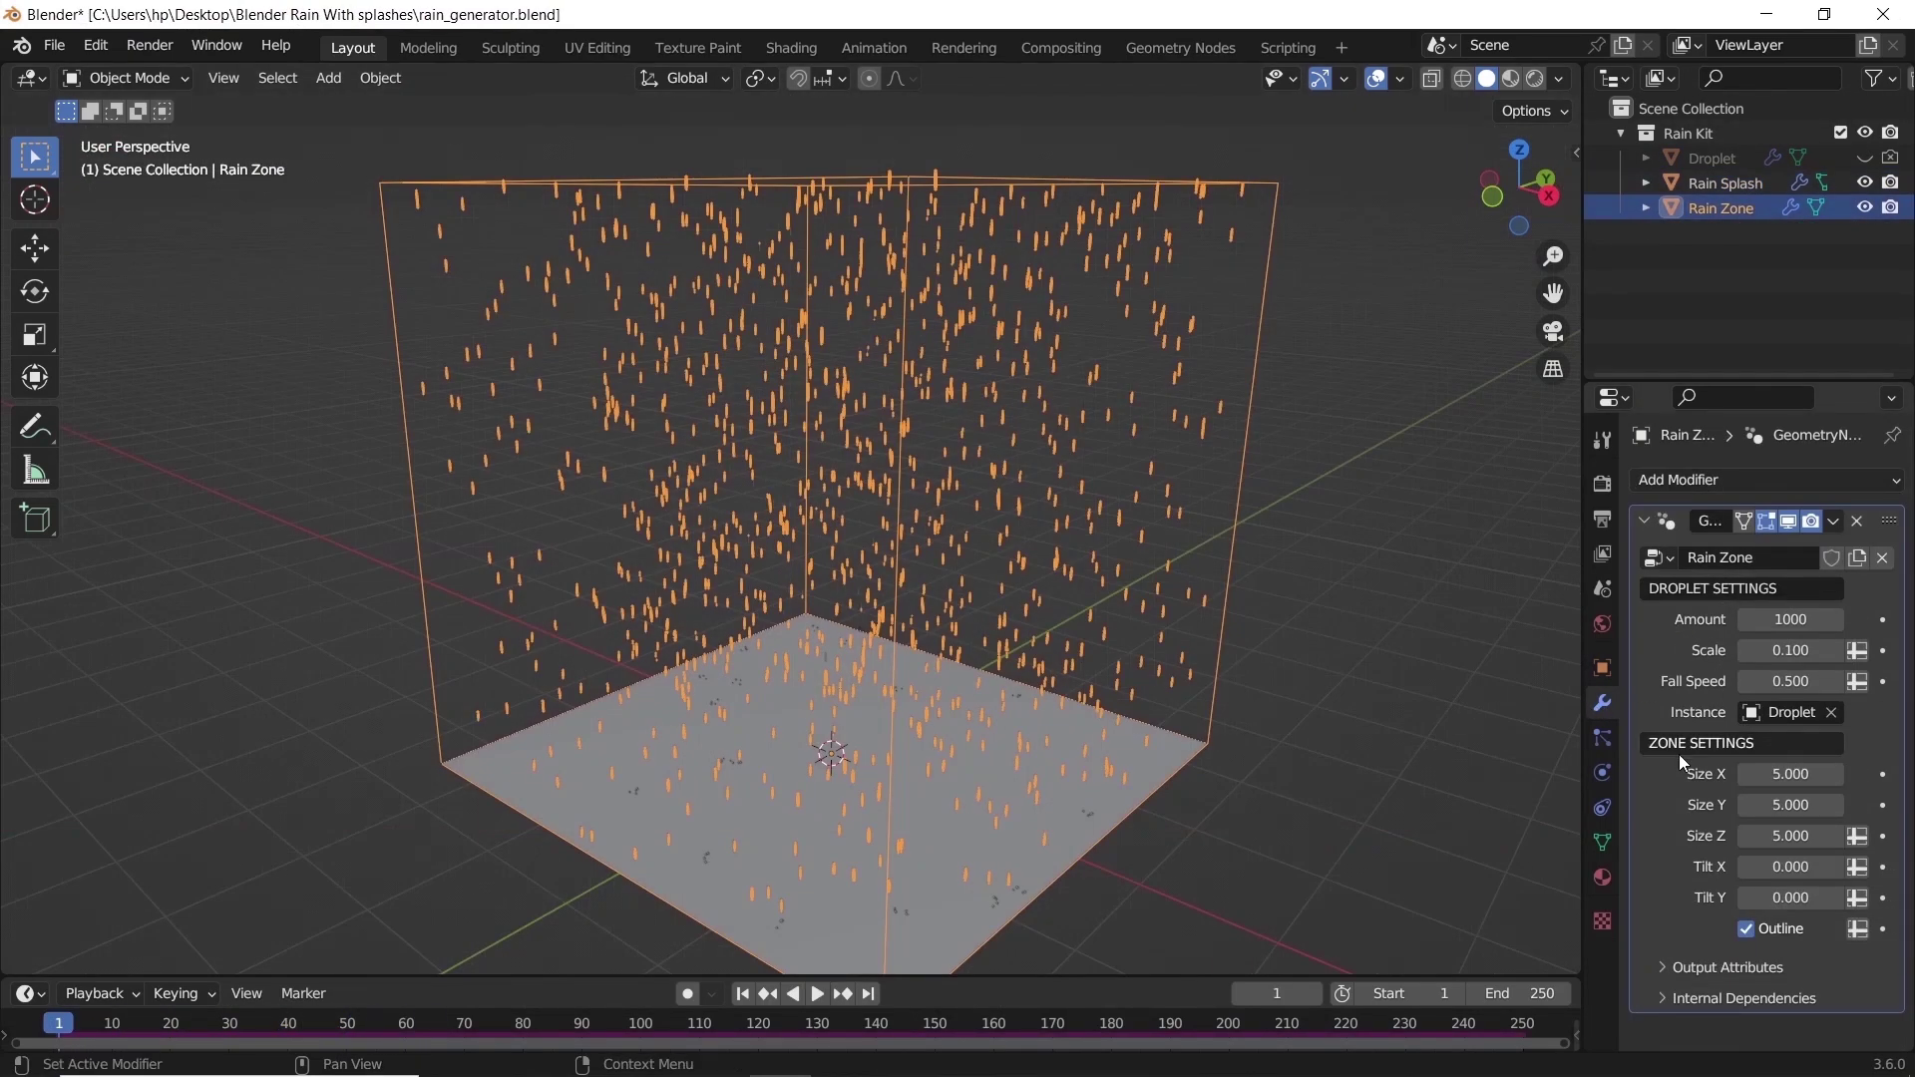
left_click_drag(1586, 688, 1440, 649)
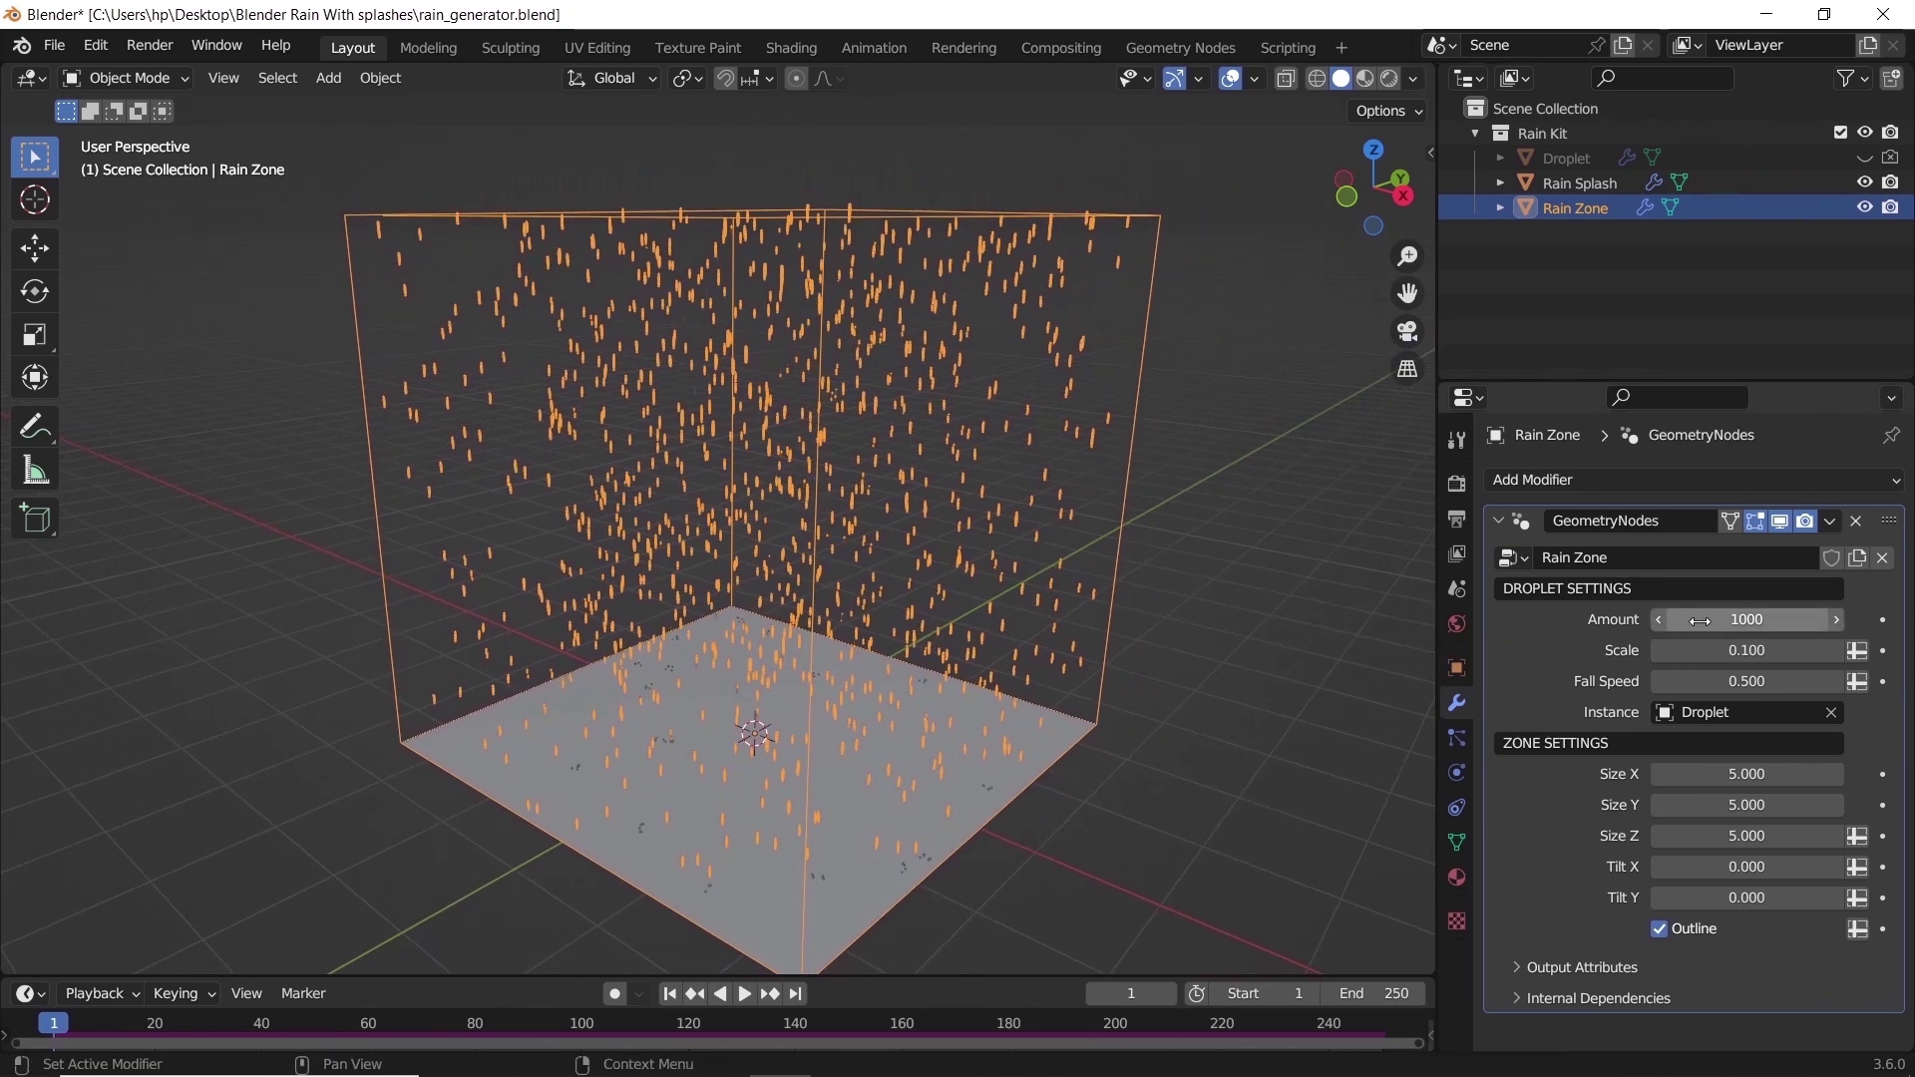
left_click(1773, 622)
type("200")
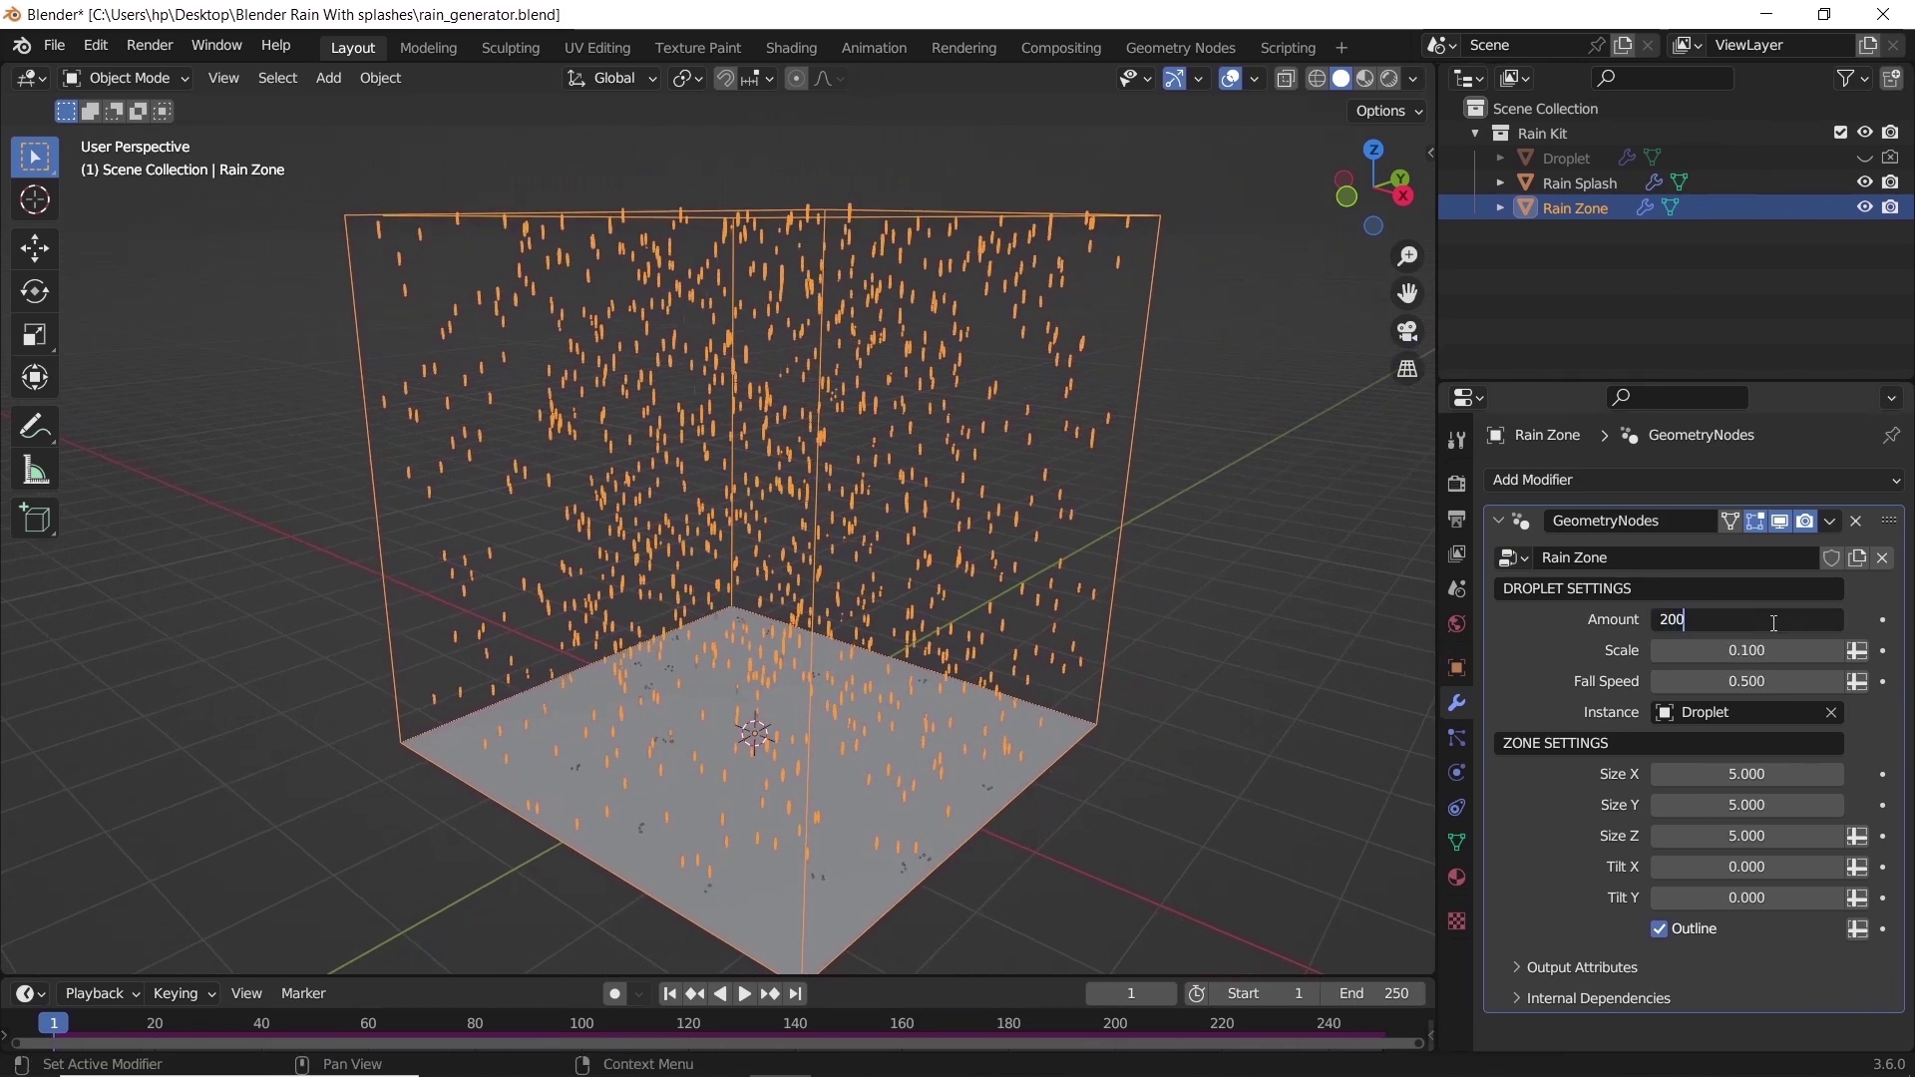
key("Return")
key("space")
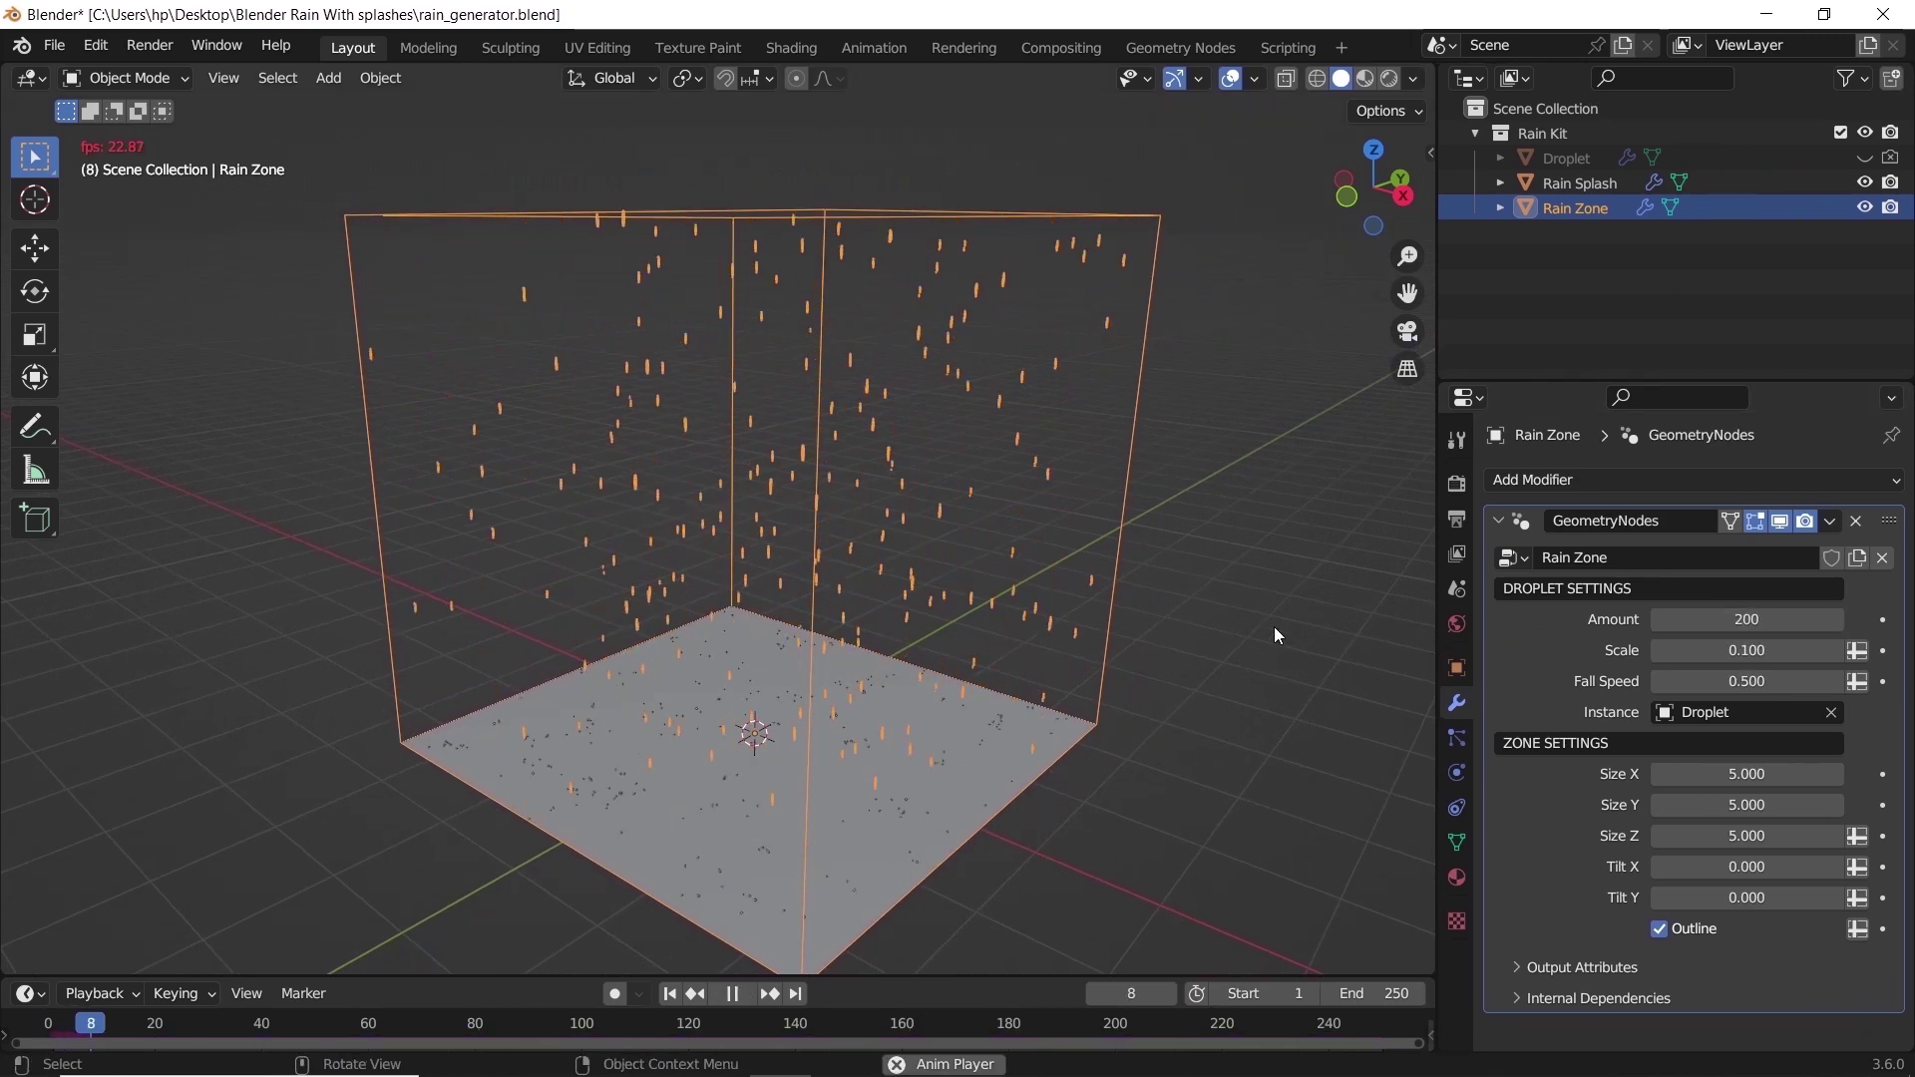
Set droplet Scale to 0.04 and Fall Speed to 0.5.
left_click(1760, 650)
type("0.04")
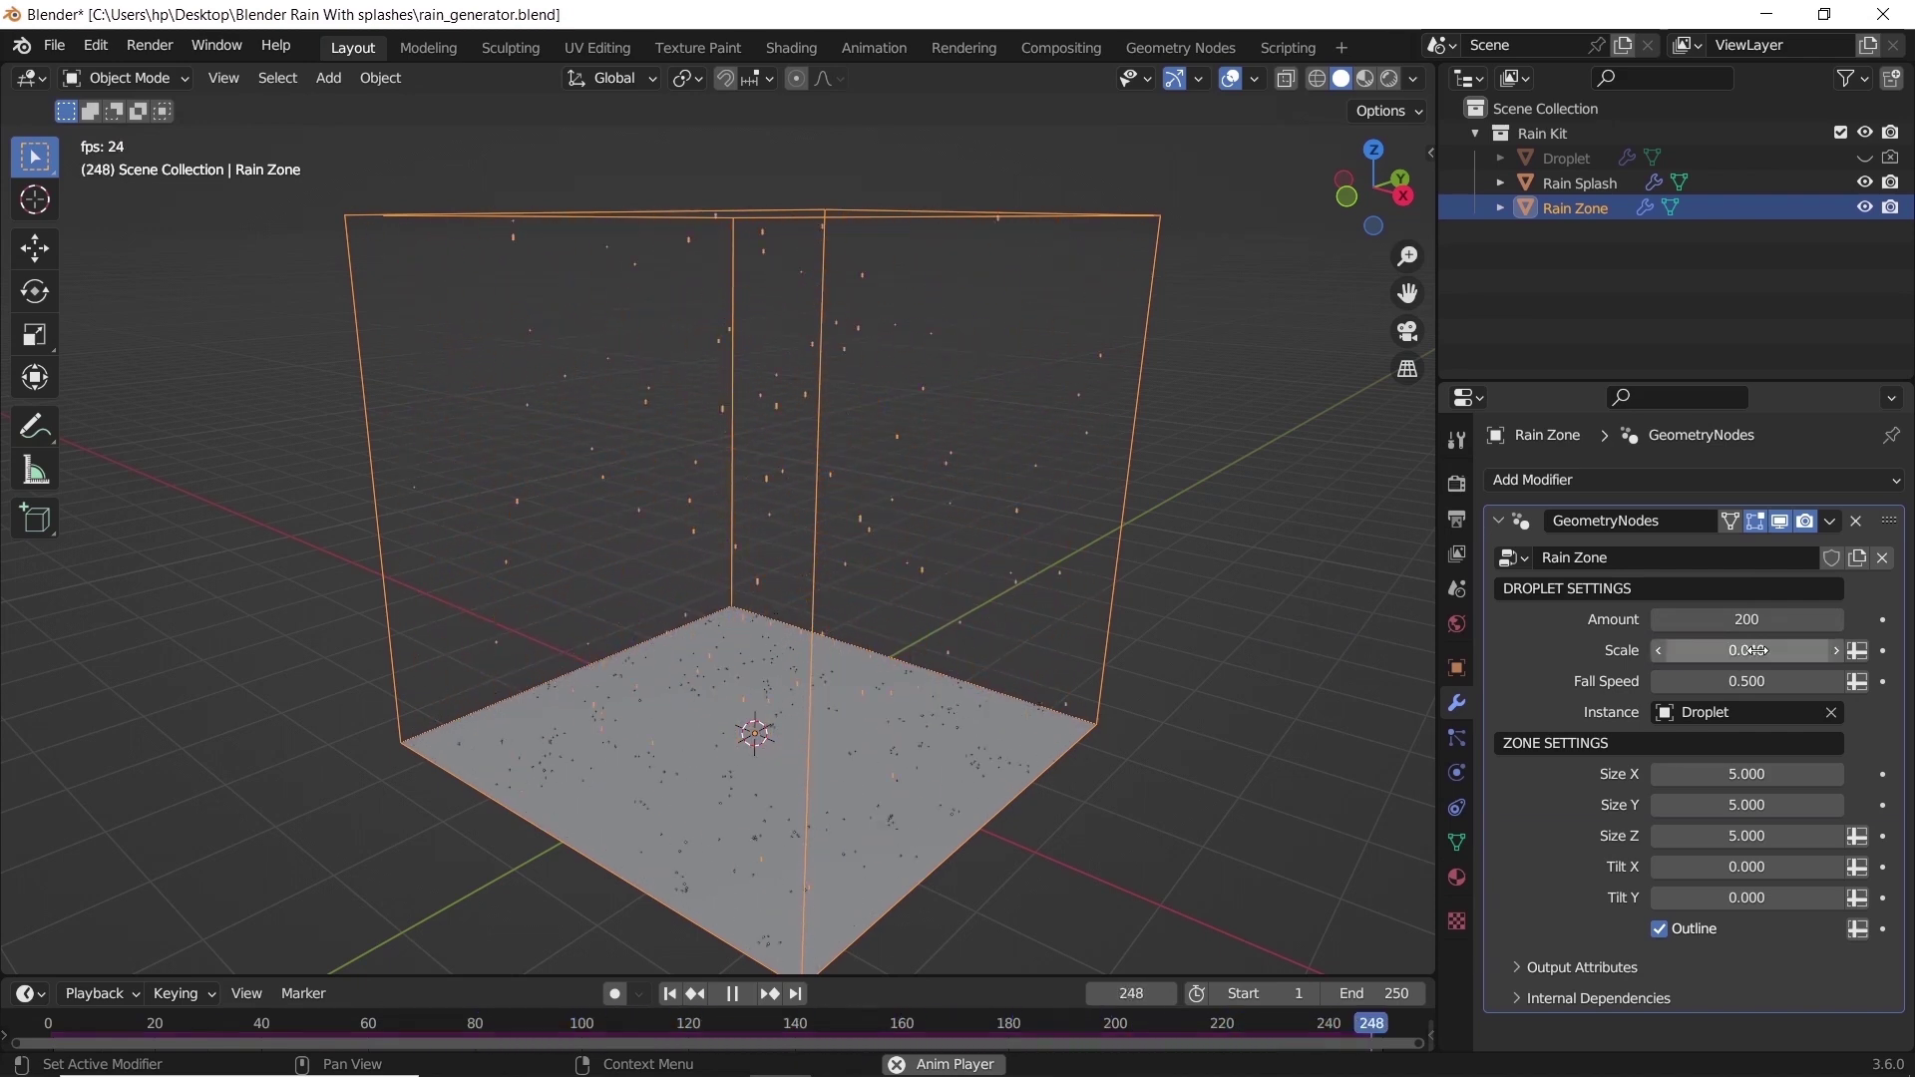
left_click(1767, 679)
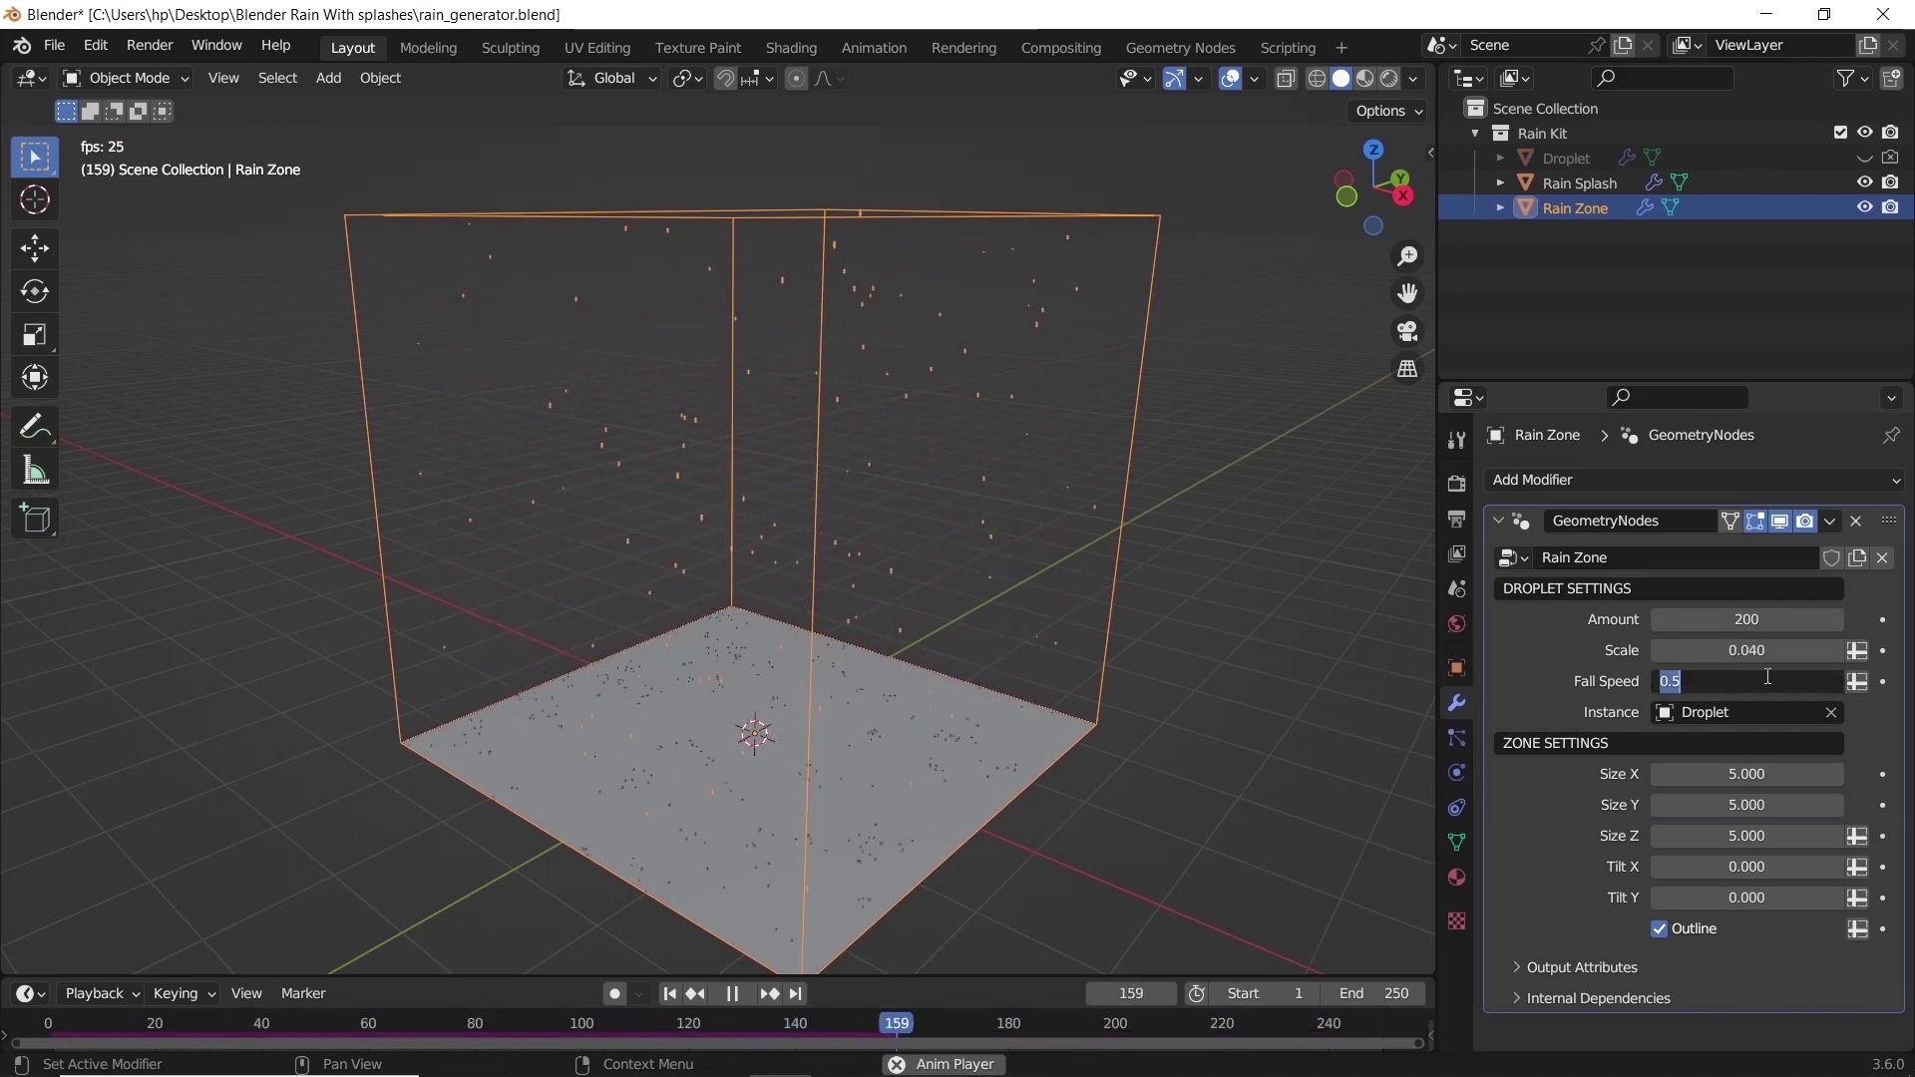
type("1")
key("Return")
left_click(1765, 679)
type("0.5")
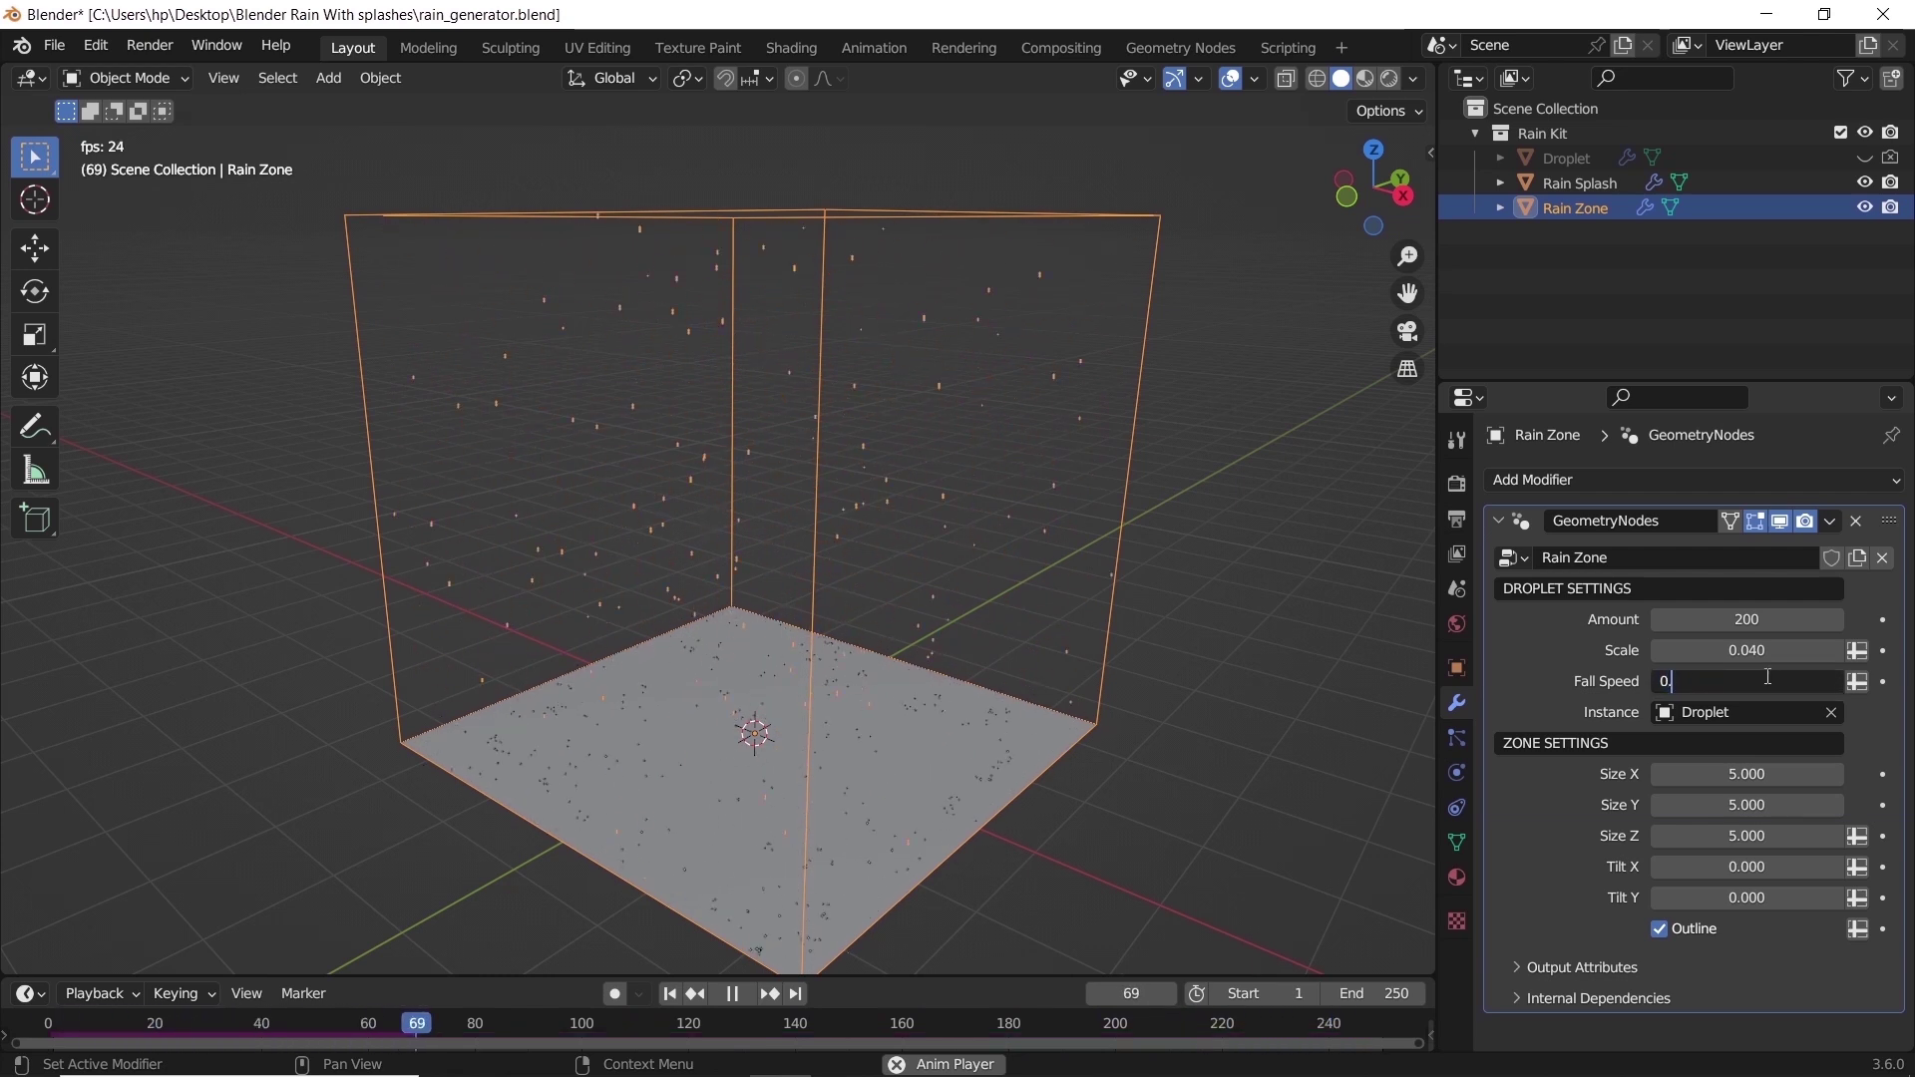
key("Return")
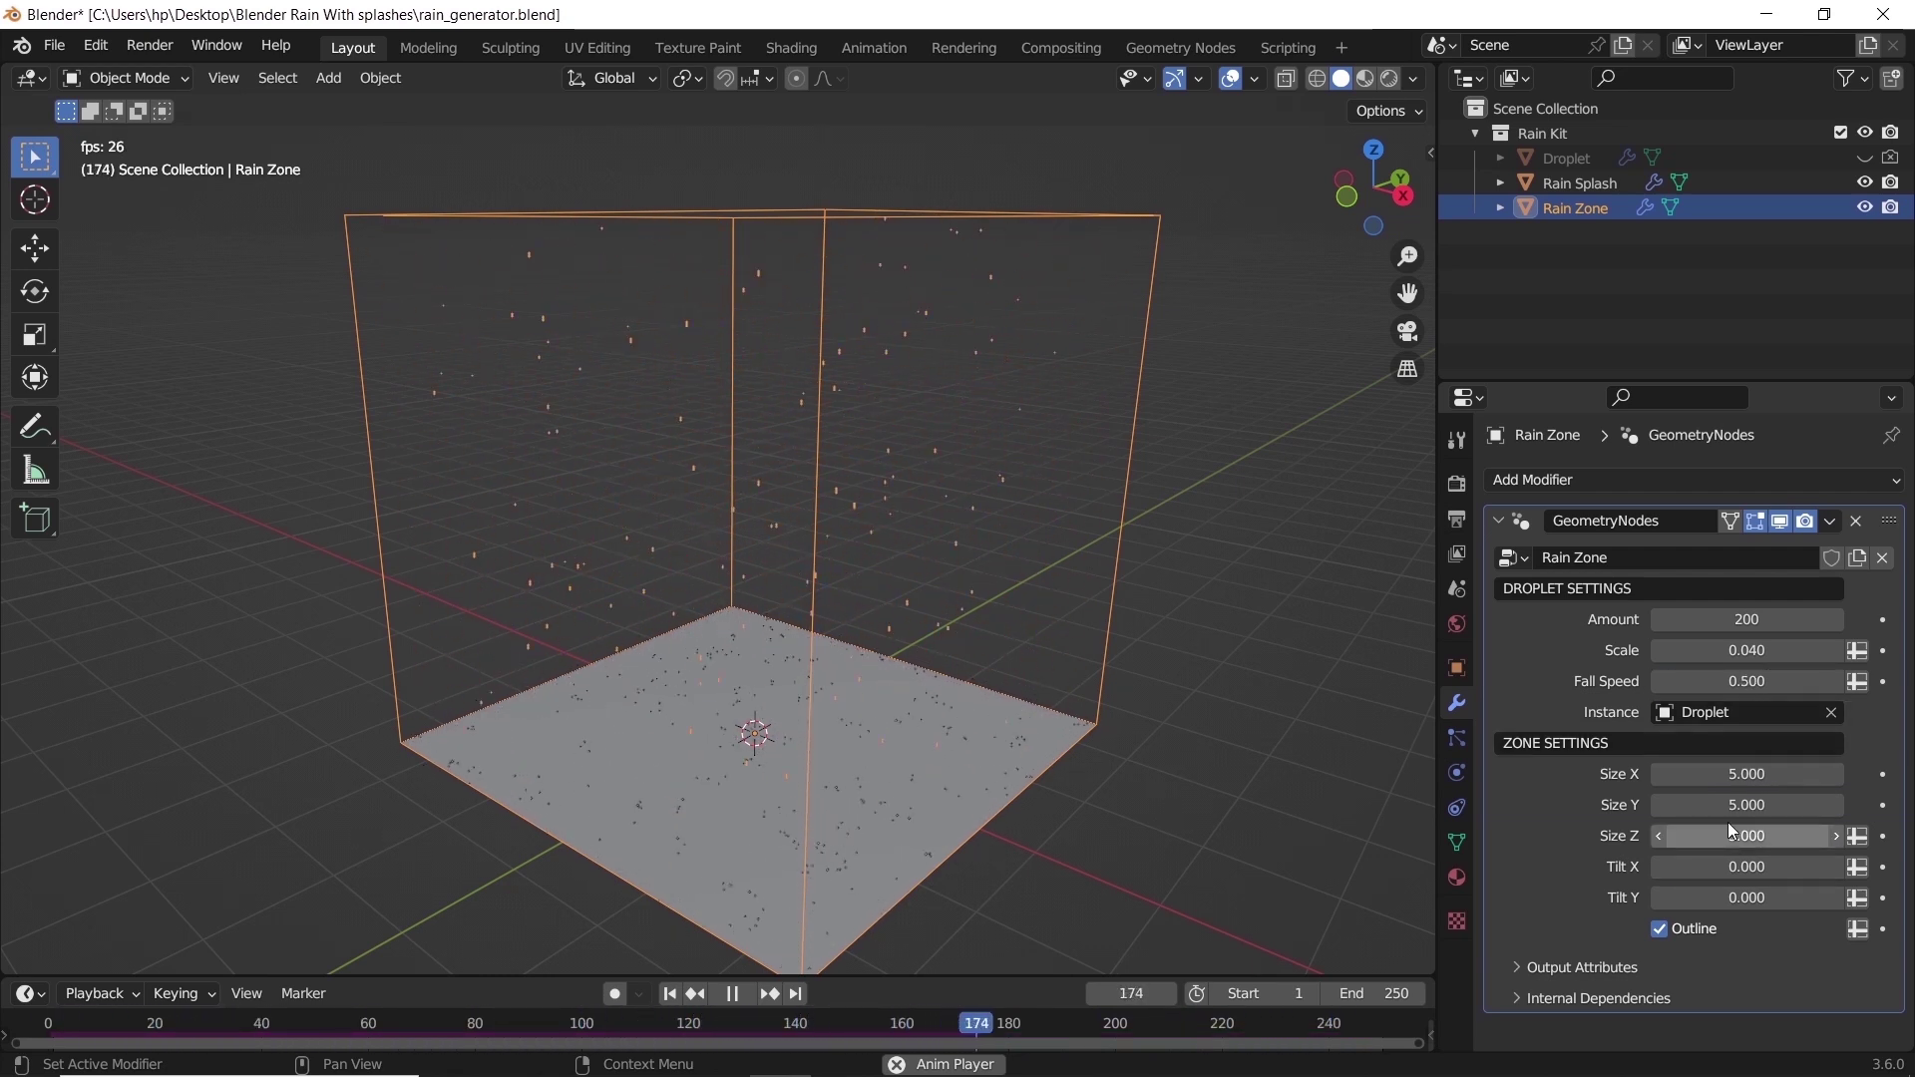
Enlarge the Rain Zone to 8 × 8 and tilt it 2.8 on X.
left_click_drag(1737, 805, 1825, 774)
left_click_drag(1745, 866, 1785, 866)
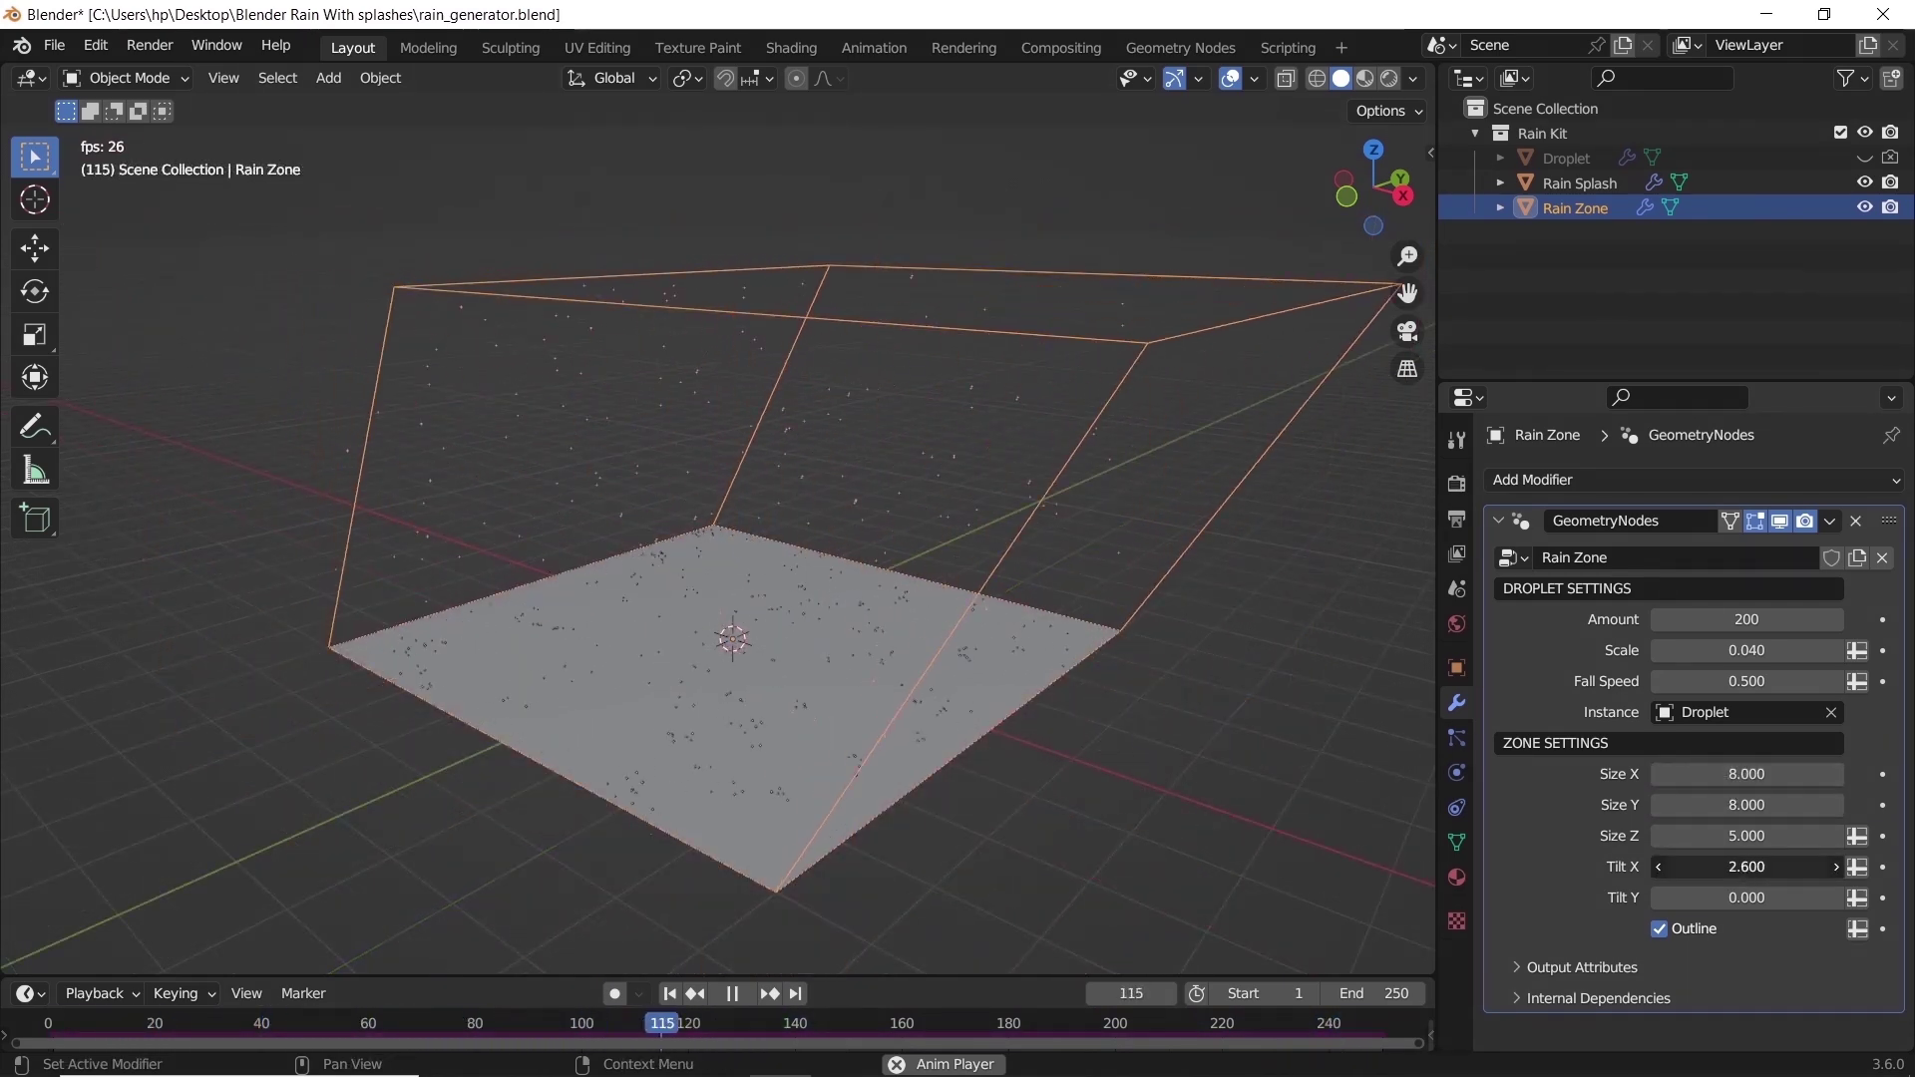
mouse_move(728, 813)
middle_mouse_down()
mouse_move(712, 826)
mouse_move(811, 793)
mouse_move(716, 835)
middle_mouse_up()
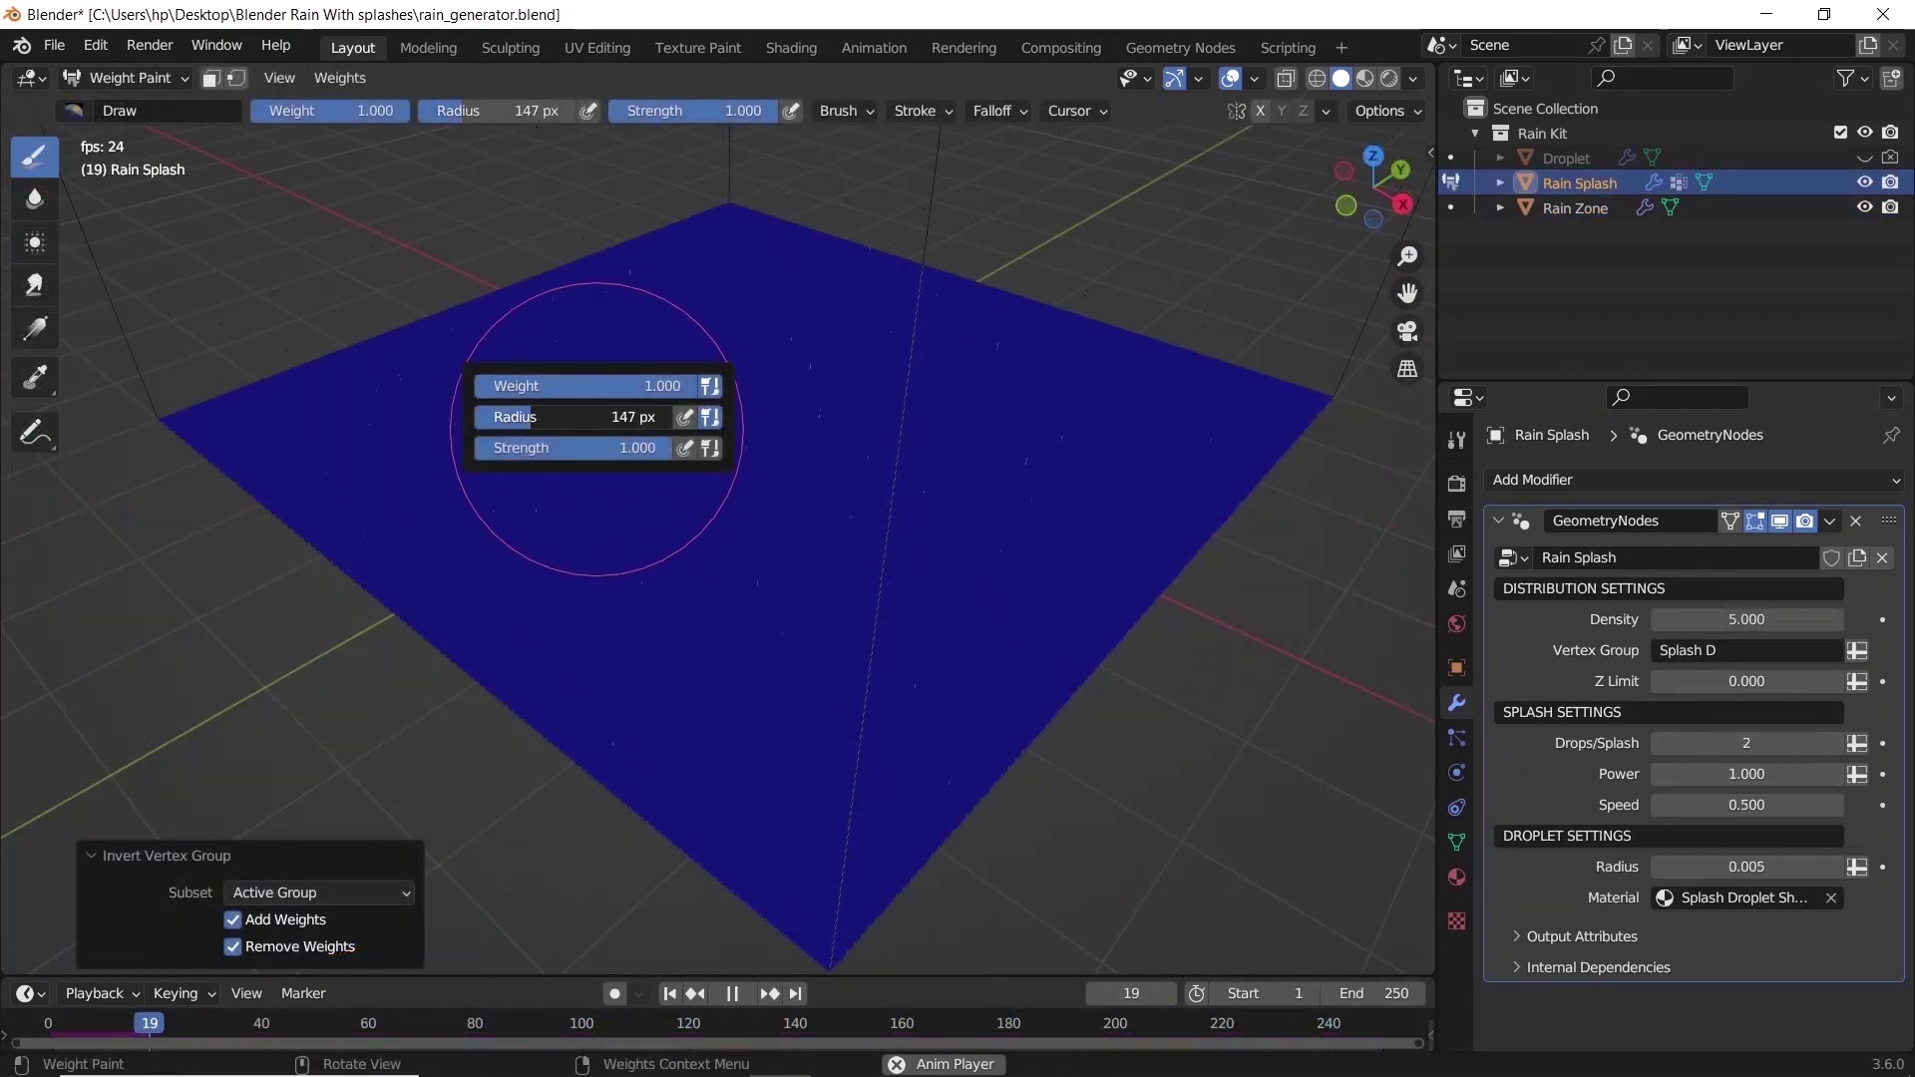
Enlarge the weight brush and paint a filled ring of splash weight on the plane.
left_click_drag(558, 417, 579, 417)
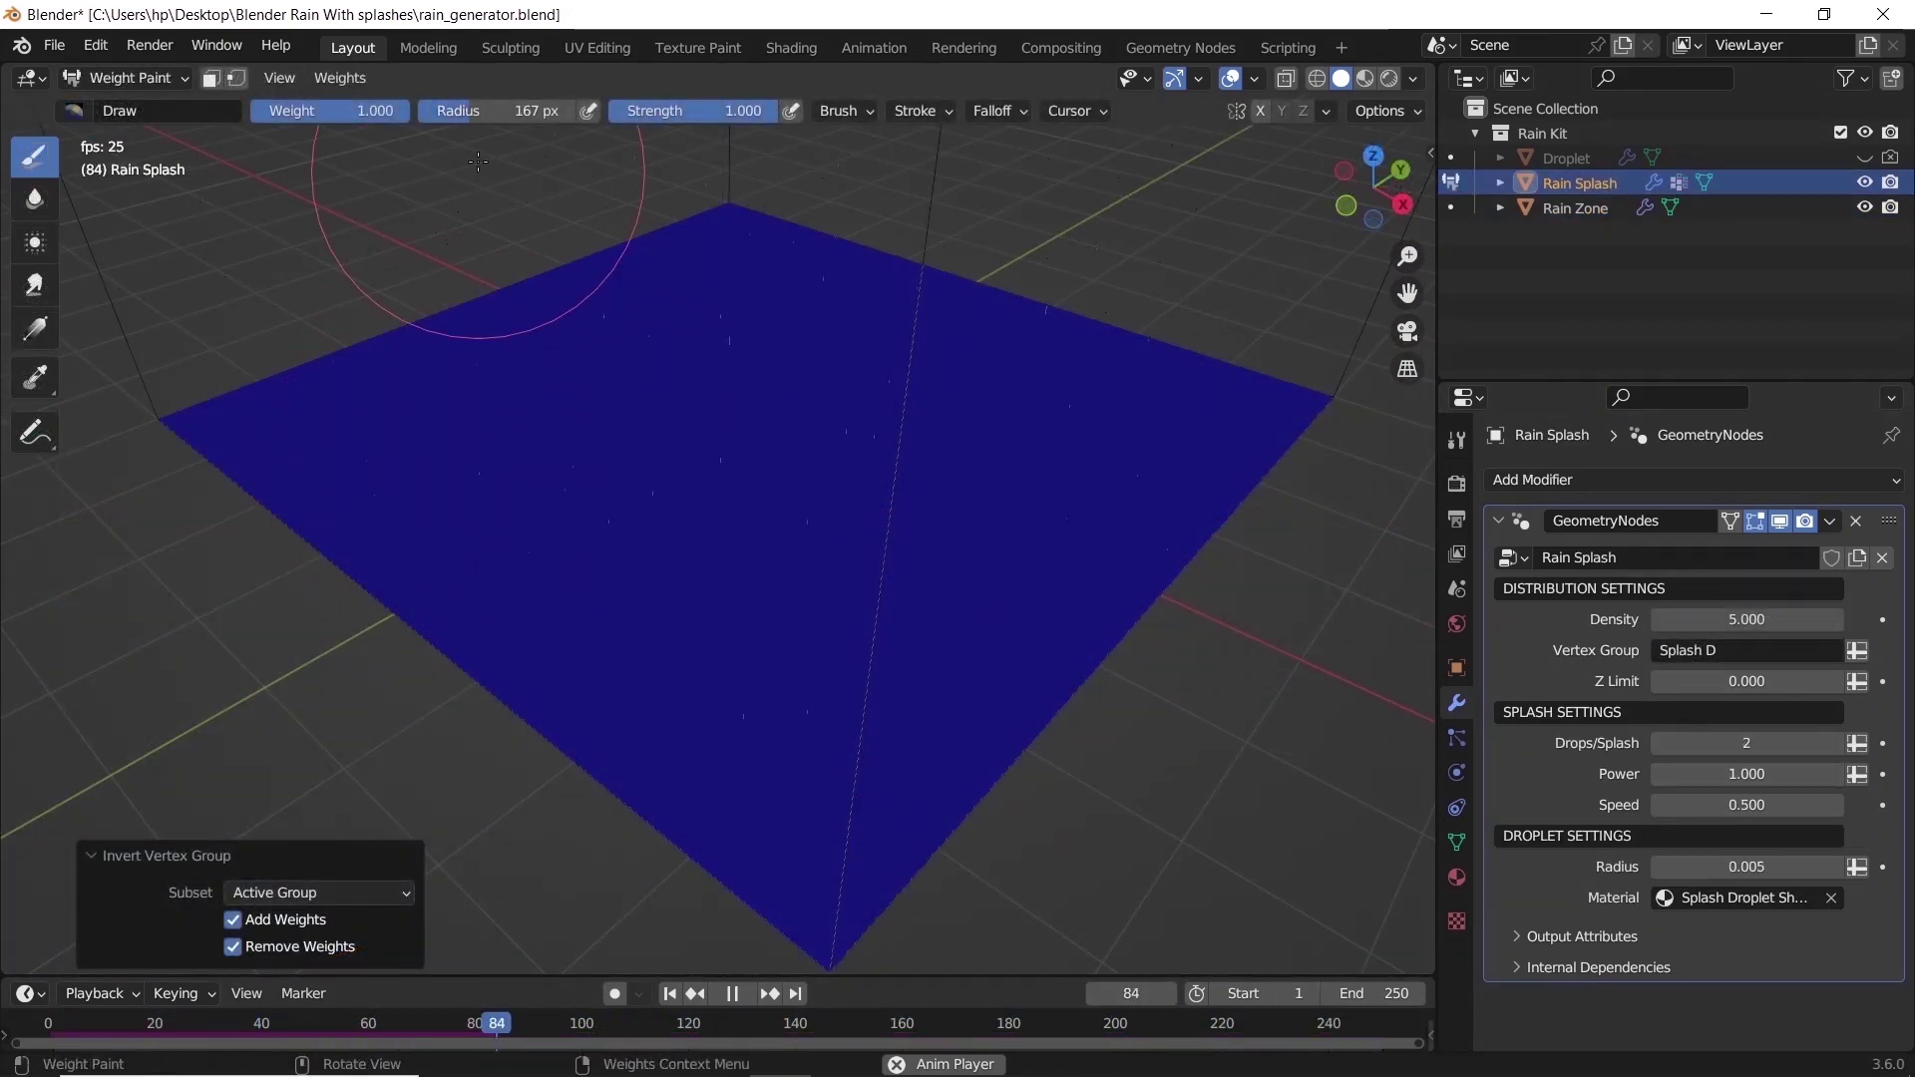
mouse_move(643, 319)
left_mouse_down()
mouse_move(688, 713)
mouse_move(850, 567)
left_mouse_up()
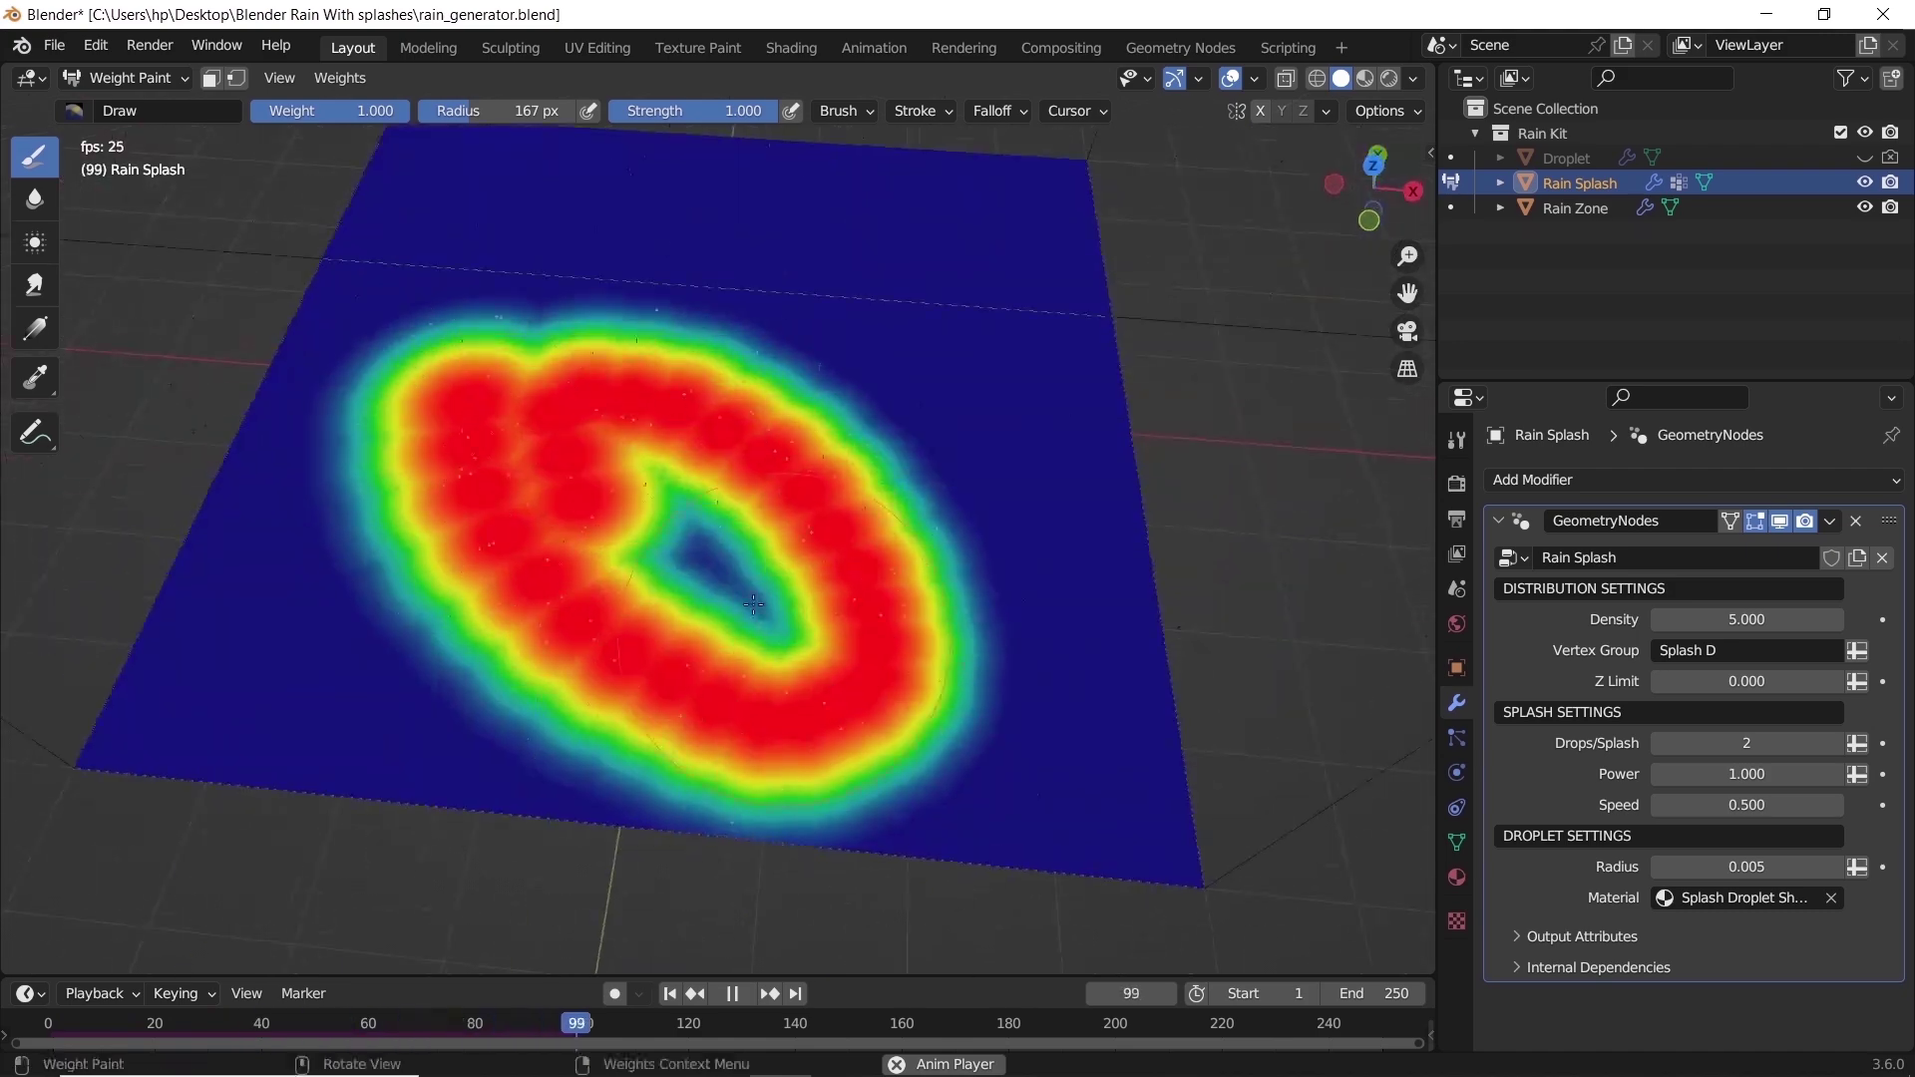
left_click_drag(618, 499, 708, 563)
left_click_drag(708, 563, 788, 658)
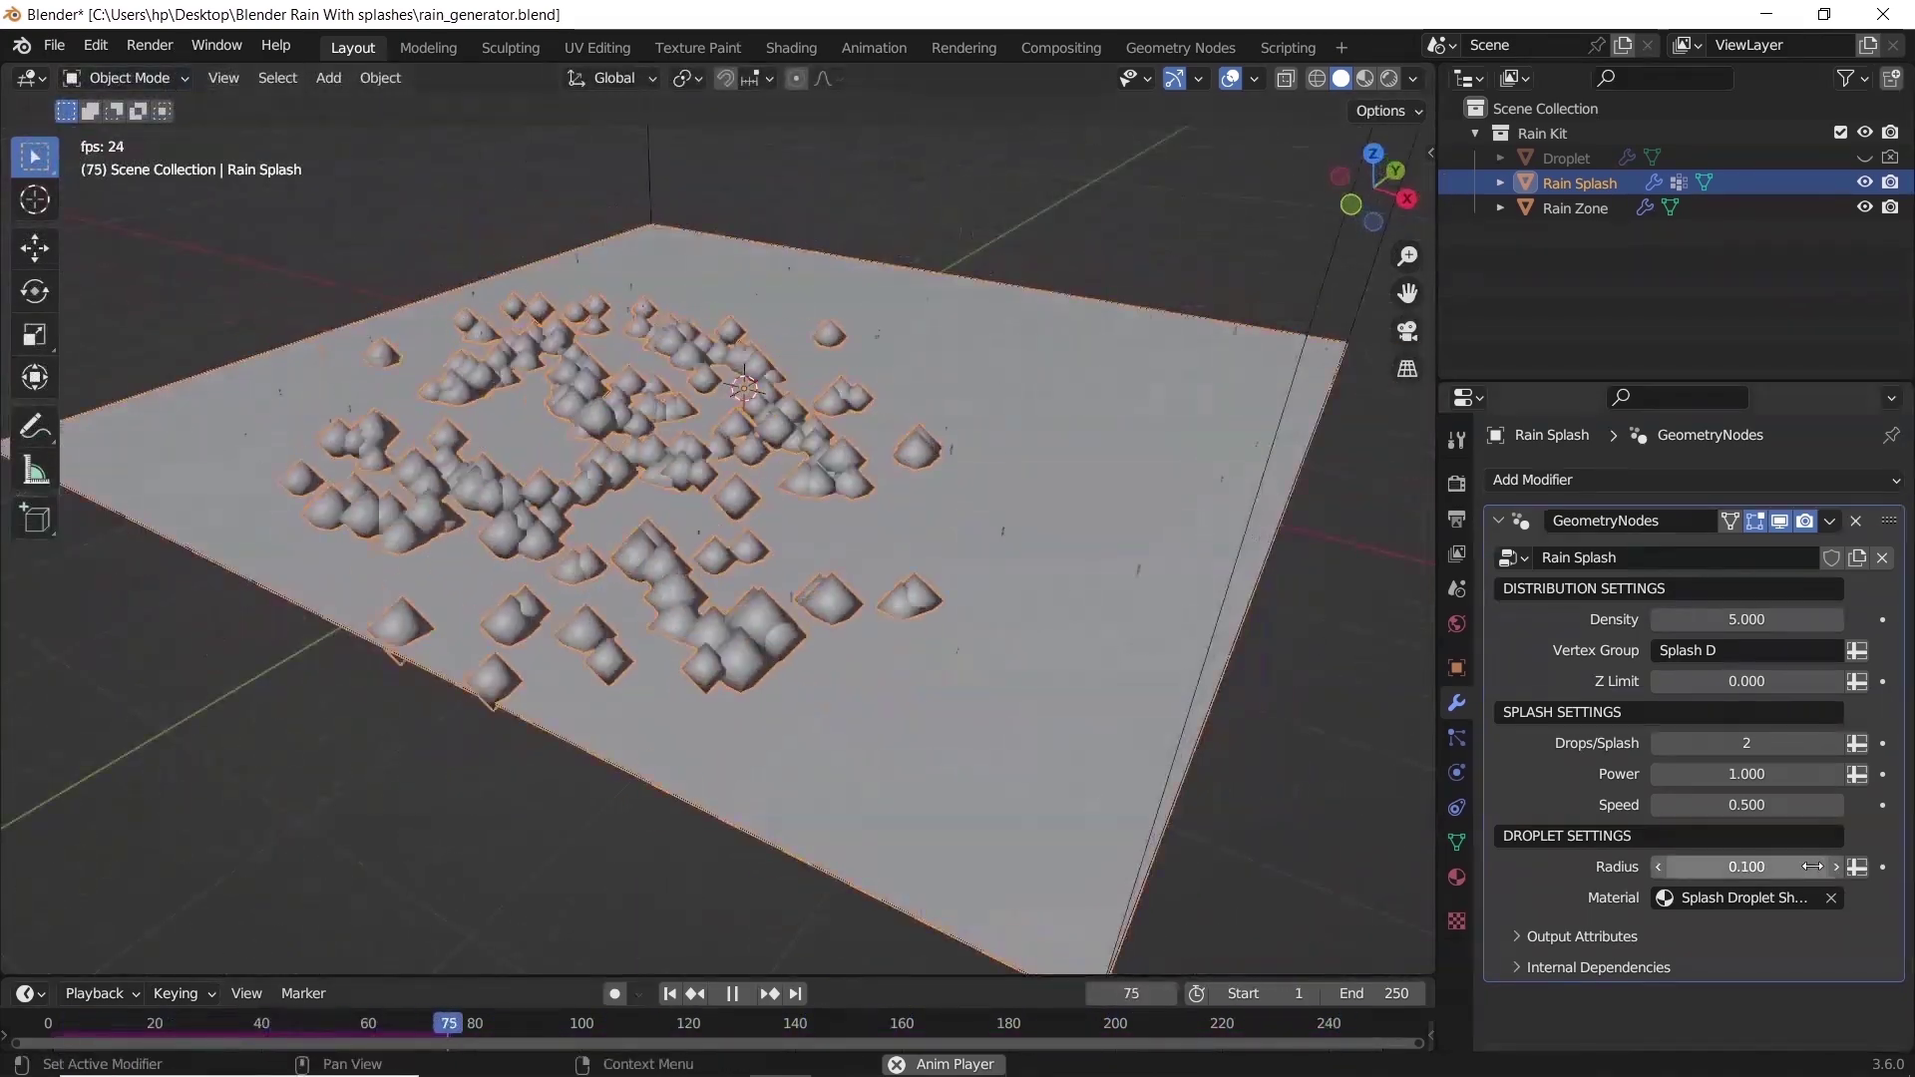